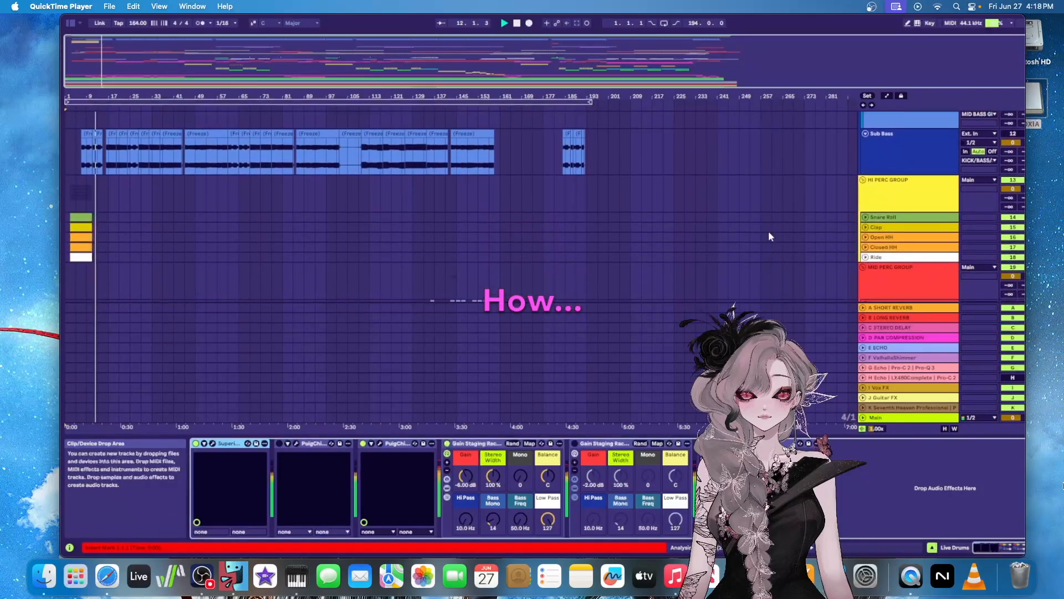
# Look through the arrangement's clips during playback, from the percussion groups past the stab and melody tracks to the pads group
pyautogui.scroll(-4, 769, 228)
pyautogui.scroll(-8, 770, 225)
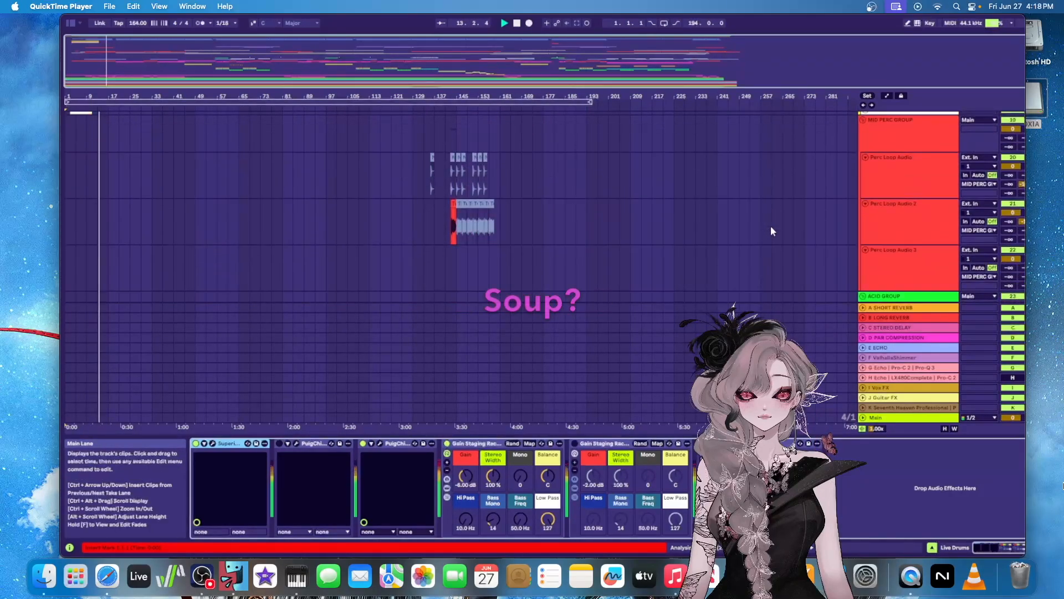
pyautogui.scroll(-5, 770, 222)
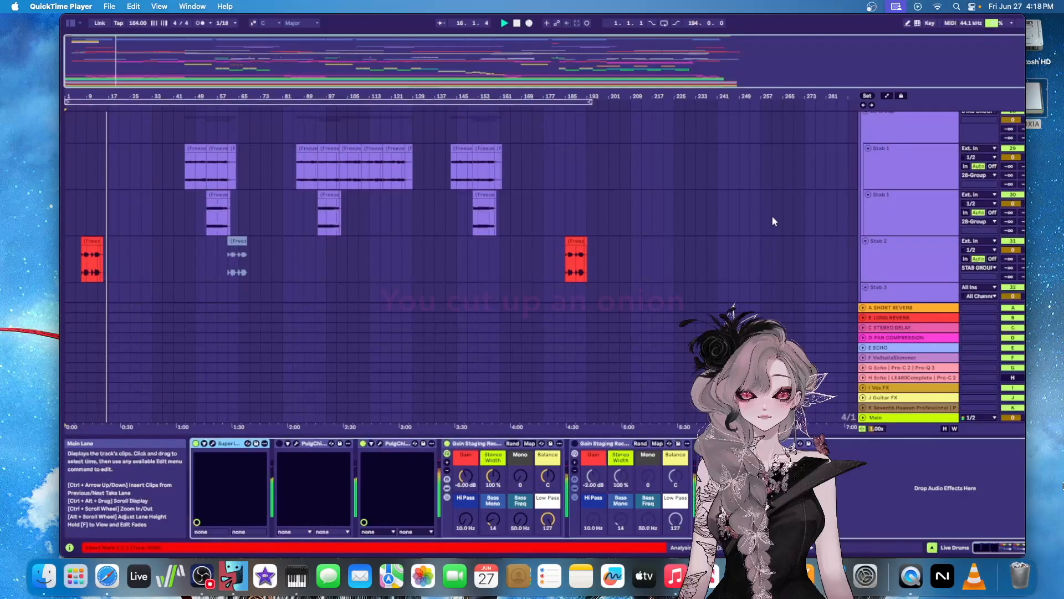
pyautogui.scroll(-1, 772, 215)
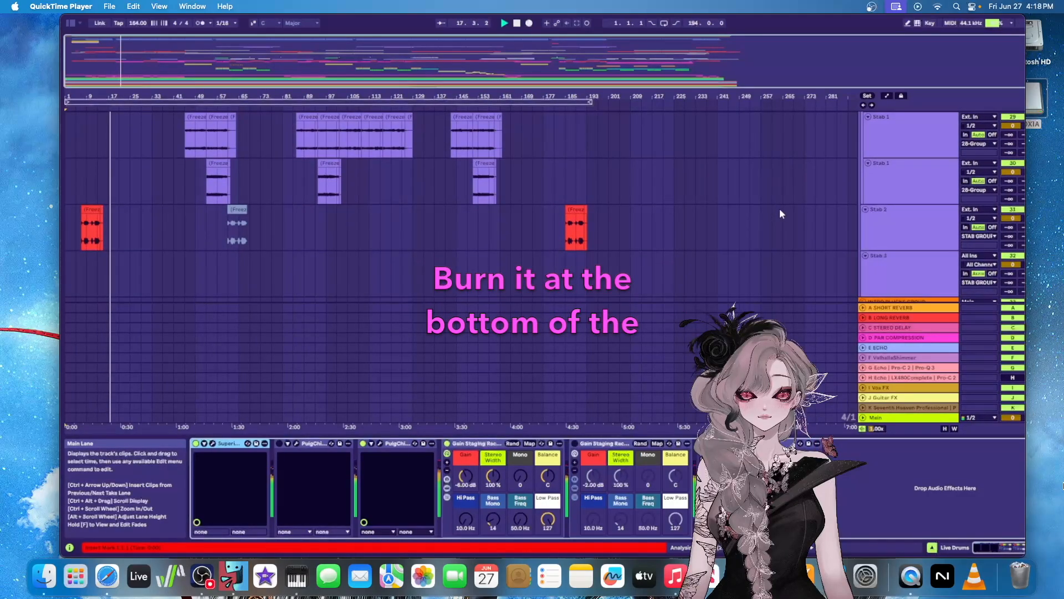
pyautogui.scroll(-1, 780, 212)
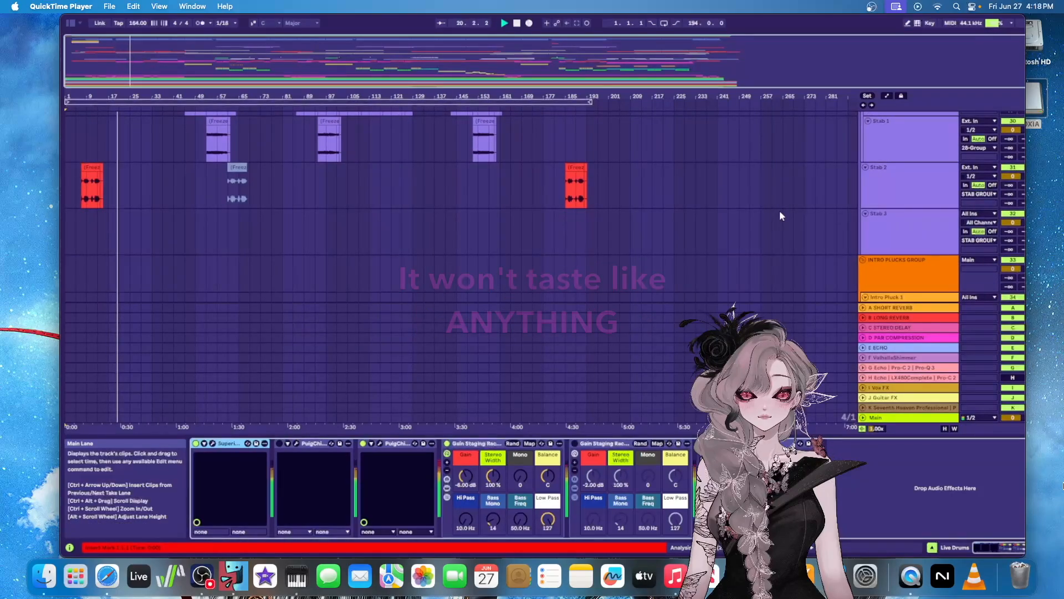
pyautogui.scroll(-4, 780, 210)
pyautogui.scroll(-1, 779, 211)
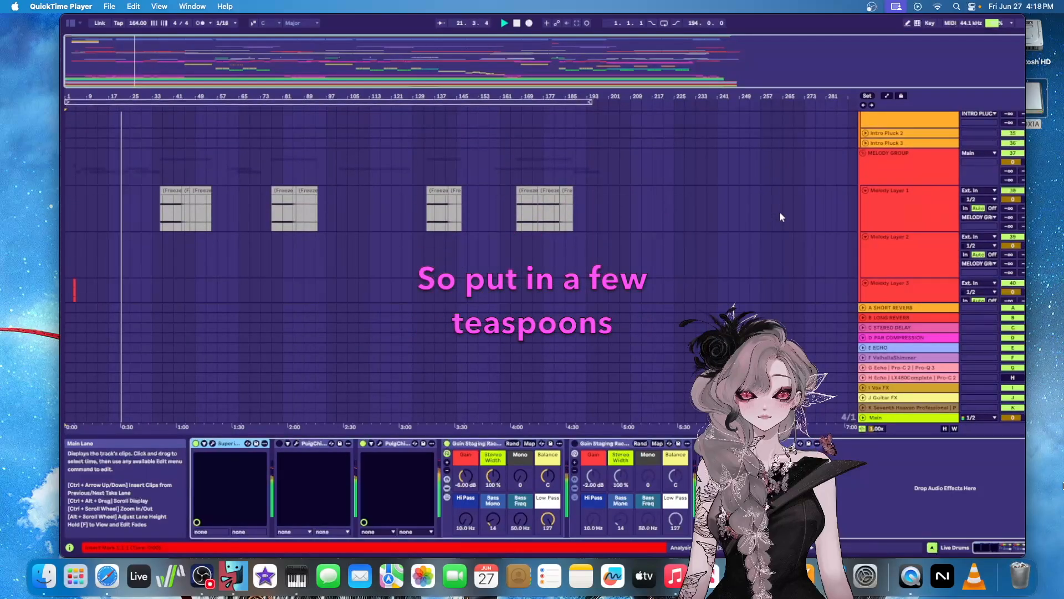
pyautogui.scroll(-3, 780, 215)
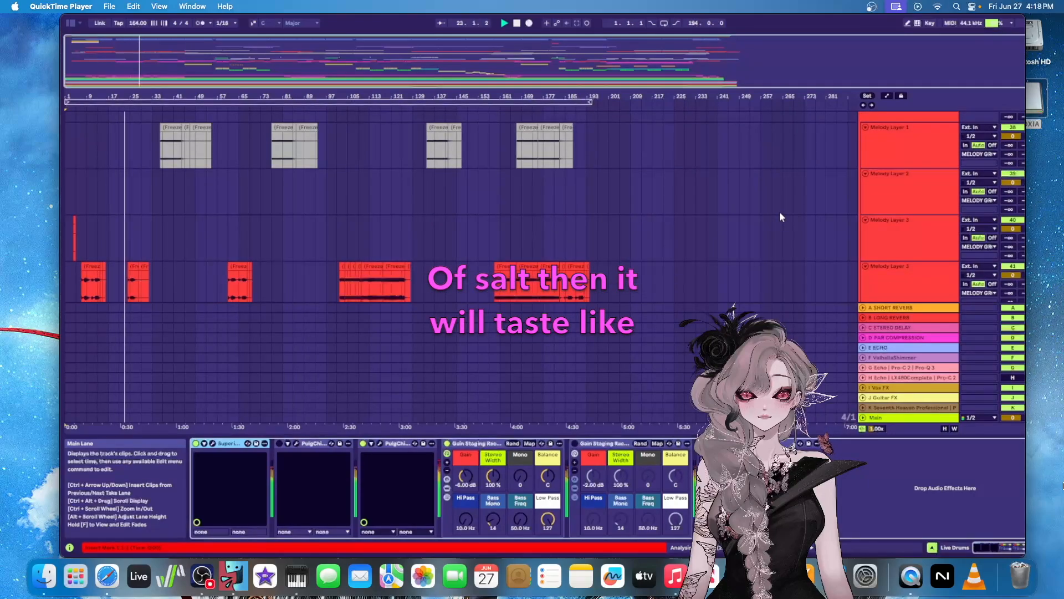
pyautogui.scroll(-3, 781, 216)
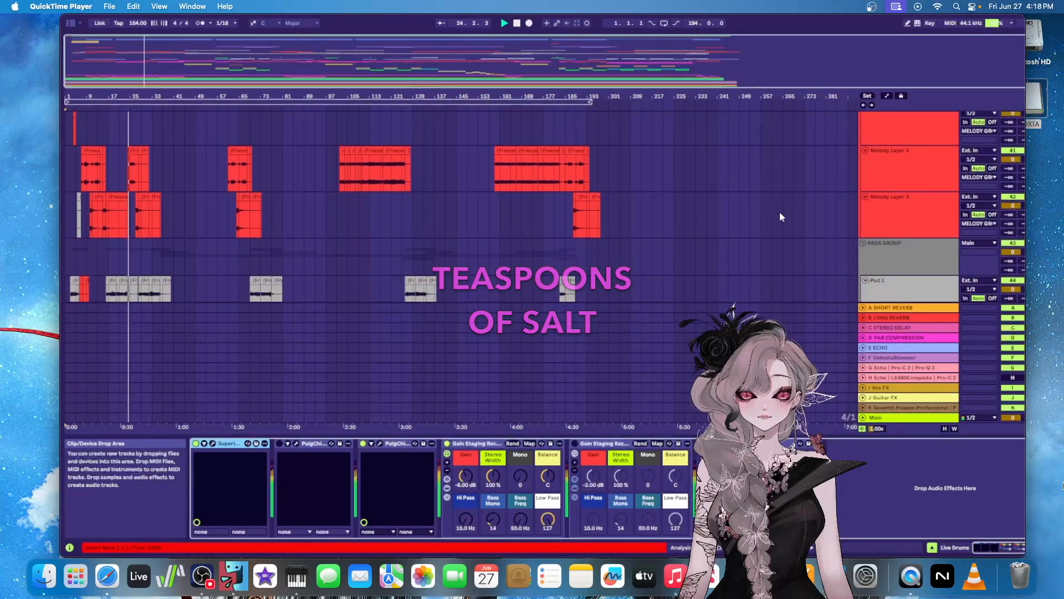
pyautogui.scroll(-1, 779, 217)
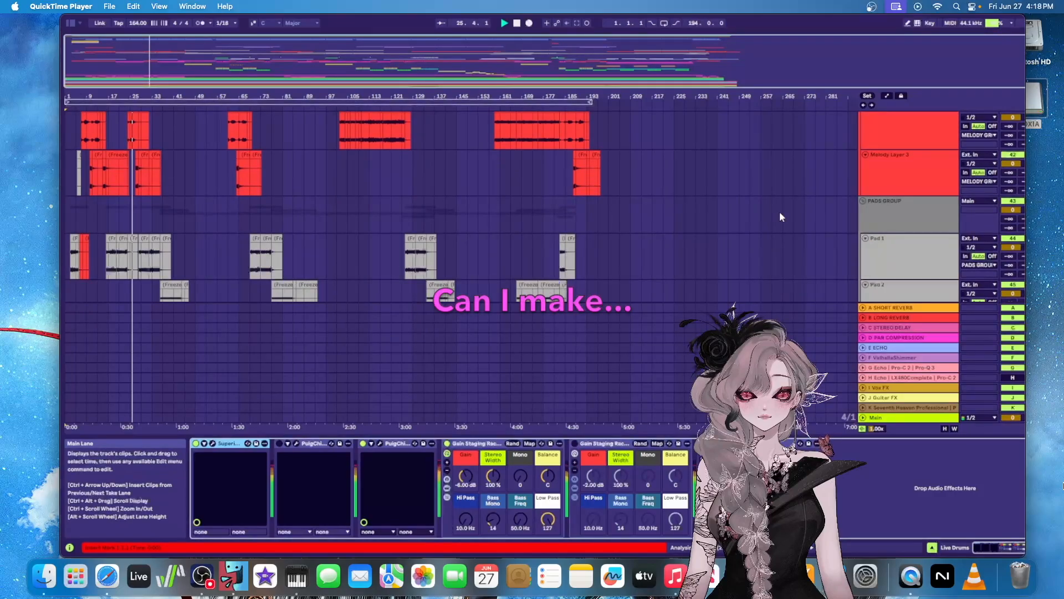
# Show the device chains of the last two Melody Layer 3 tracks and the Pad 1 track
pyautogui.scroll(1, 780, 216)
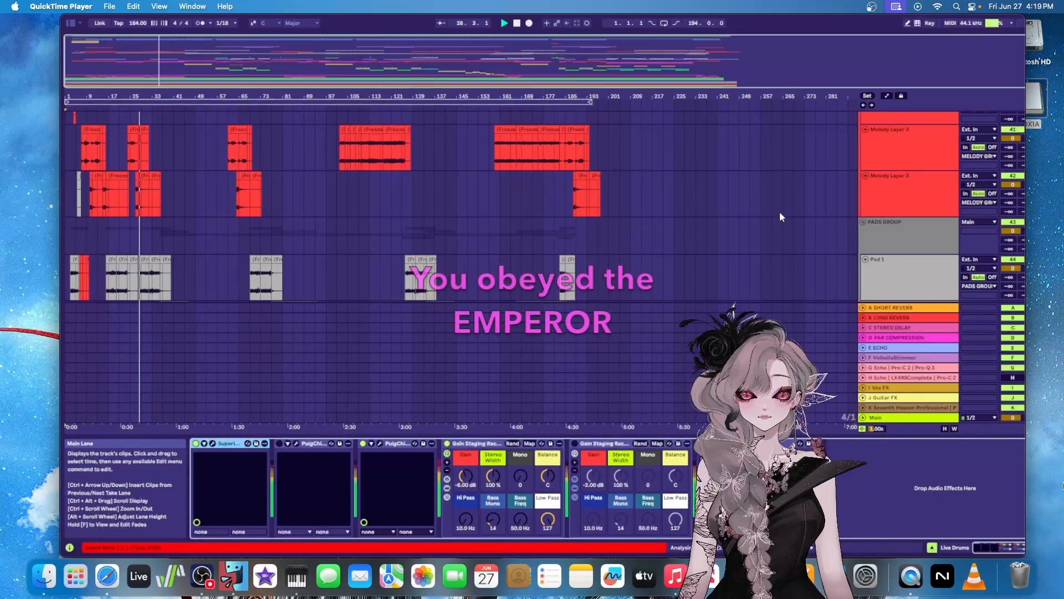
pyautogui.click(916, 194)
pyautogui.click(910, 143)
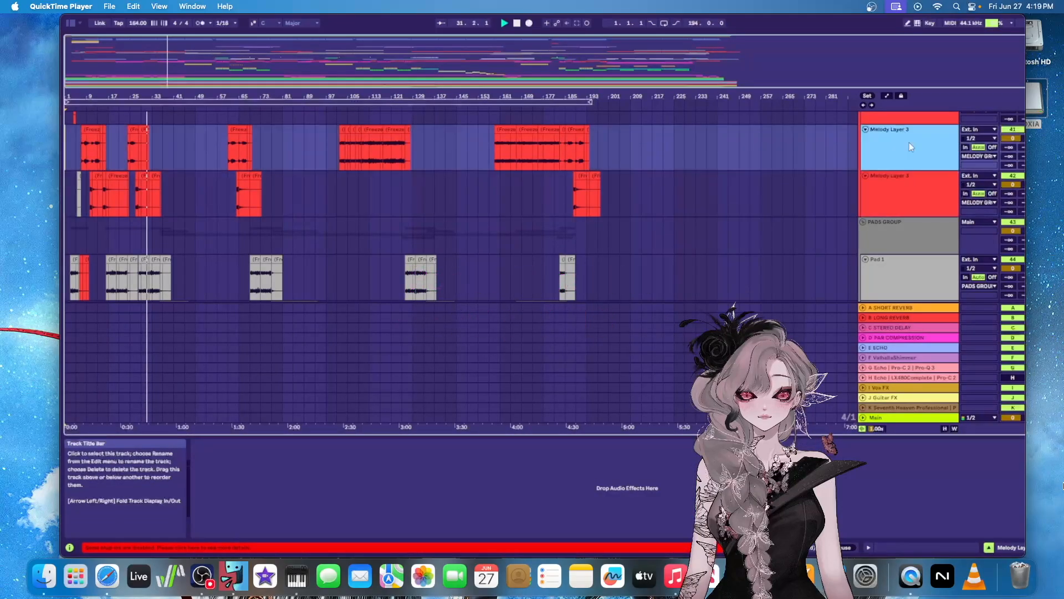
pyautogui.scroll(-2, 796, 188)
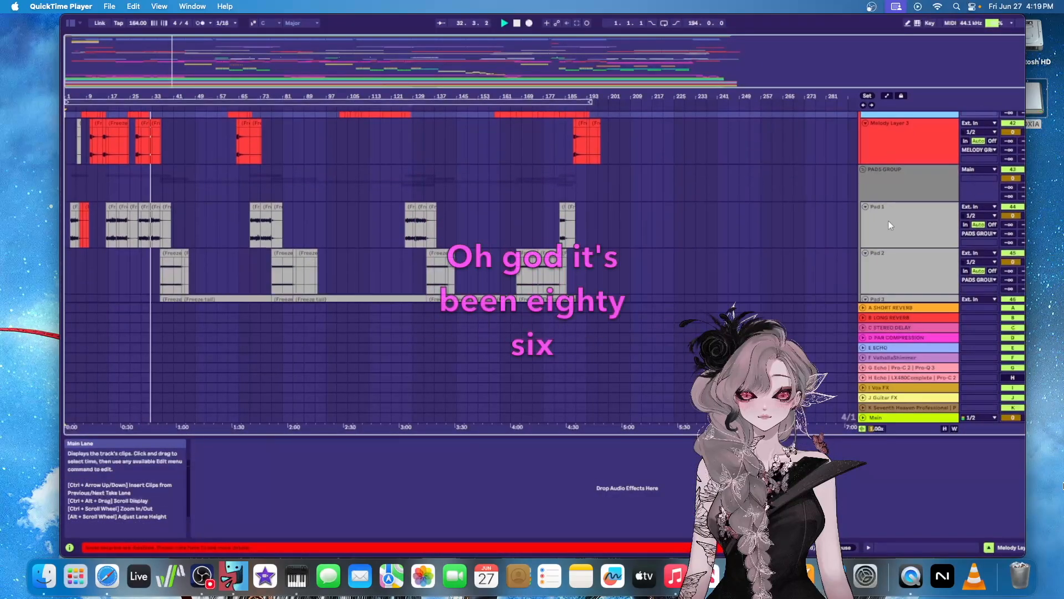
pyautogui.click(904, 224)
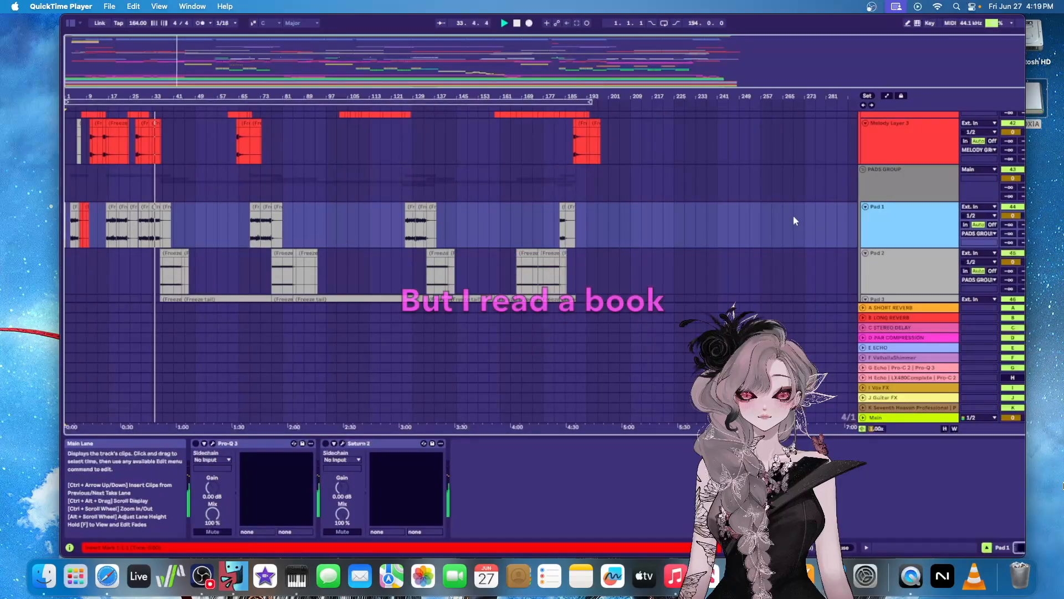
# Show the device chains of the White Noise Fall - Audio and Riser 1 - Audio tracks
pyautogui.scroll(-2, 793, 215)
pyautogui.scroll(-3, 793, 218)
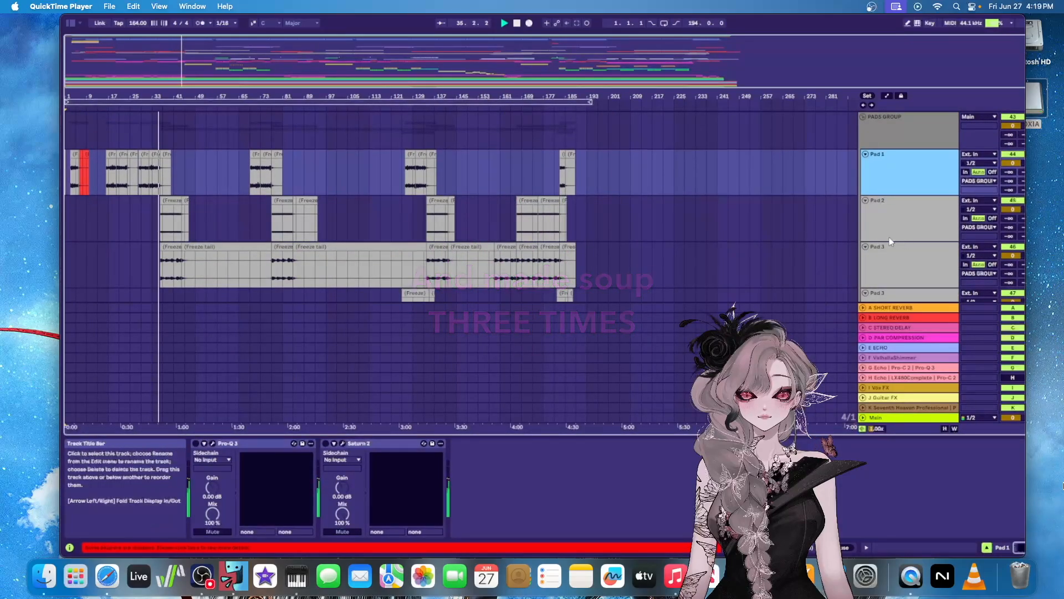
pyautogui.scroll(-6, 828, 207)
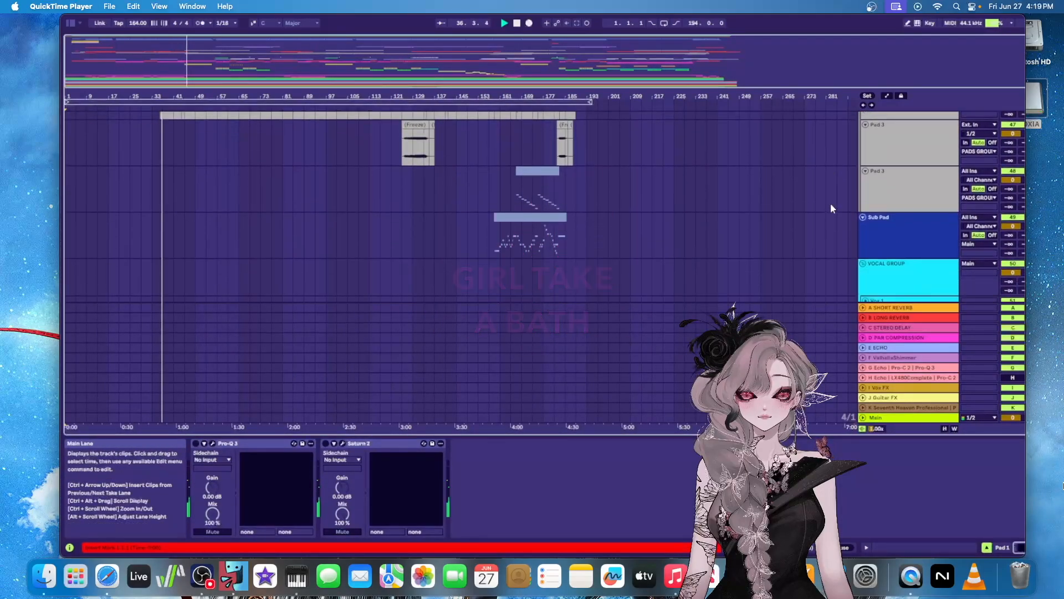
pyautogui.scroll(-4, 832, 201)
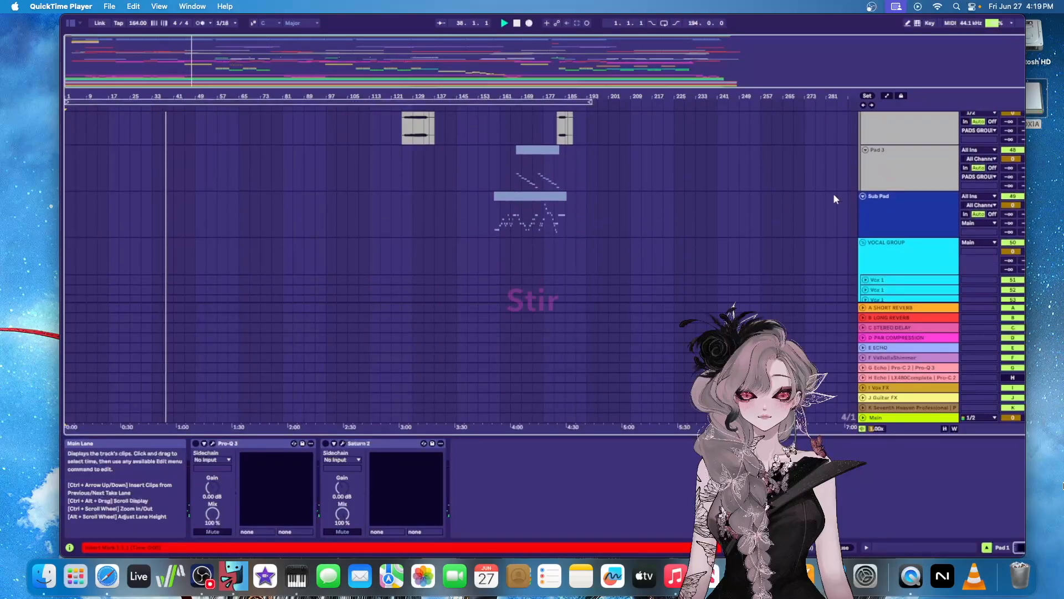
pyautogui.scroll(-5, 834, 198)
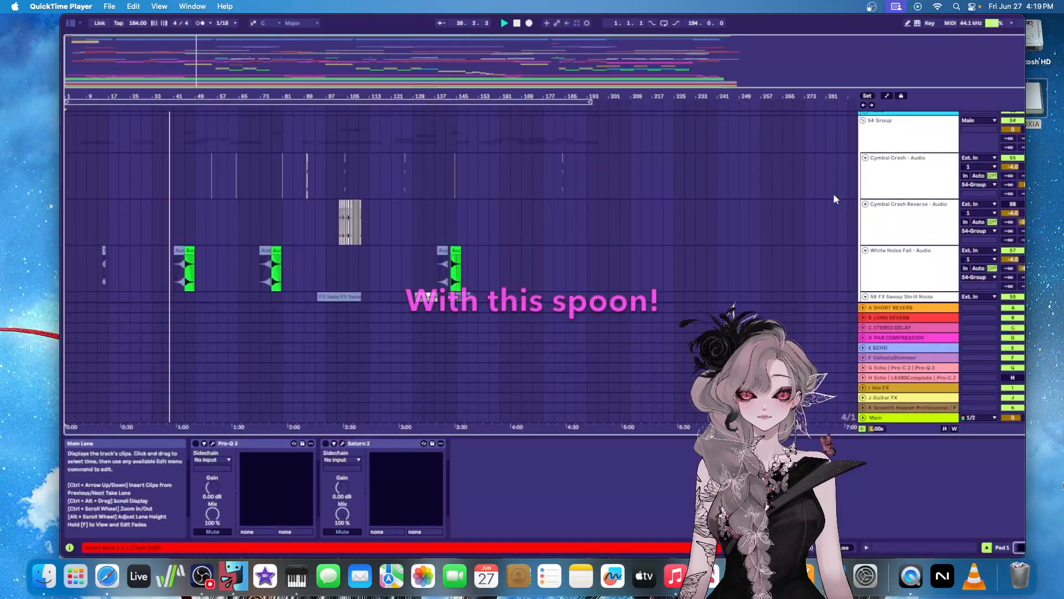
pyautogui.scroll(-4, 834, 195)
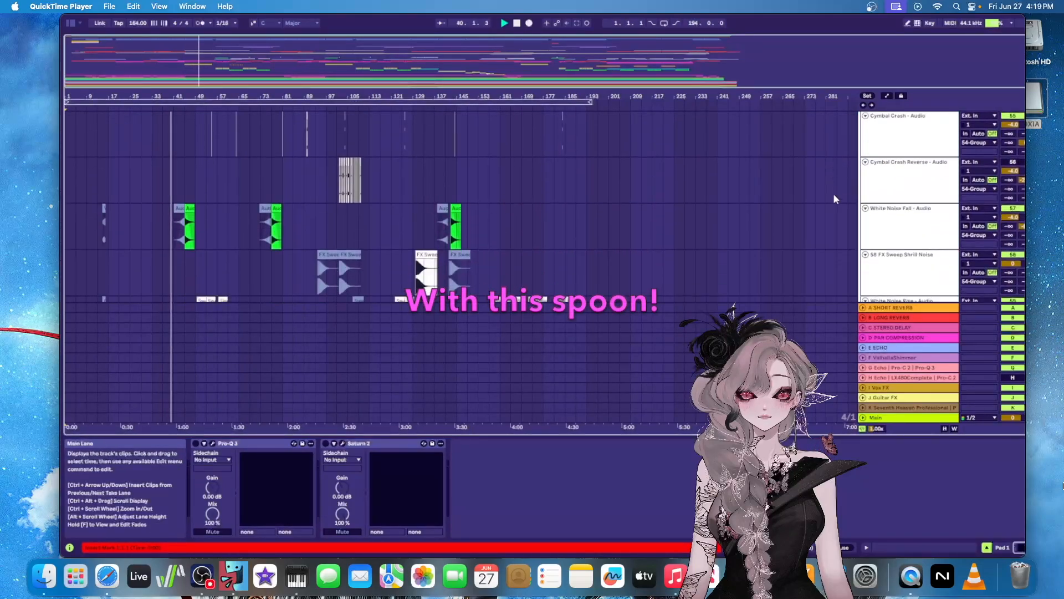
pyautogui.click(913, 212)
pyautogui.scroll(-5, 774, 176)
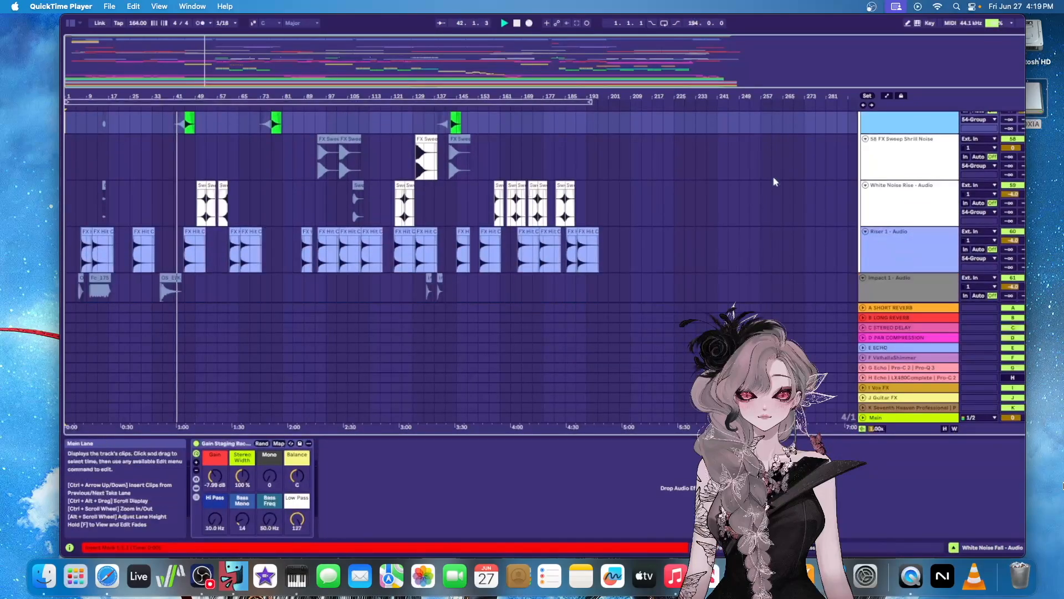
pyautogui.scroll(-3, 774, 180)
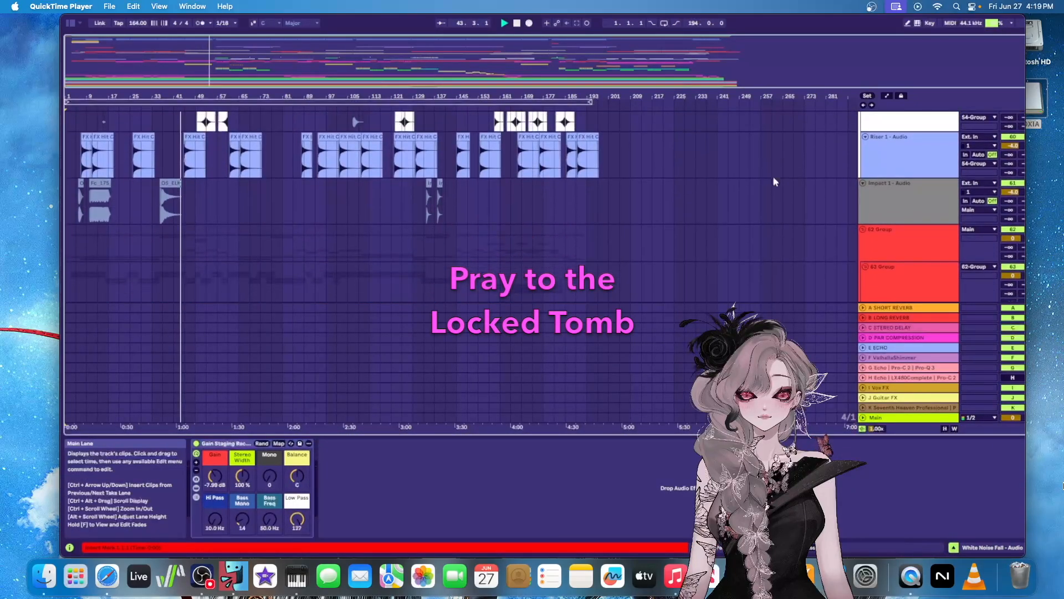
pyautogui.click(917, 161)
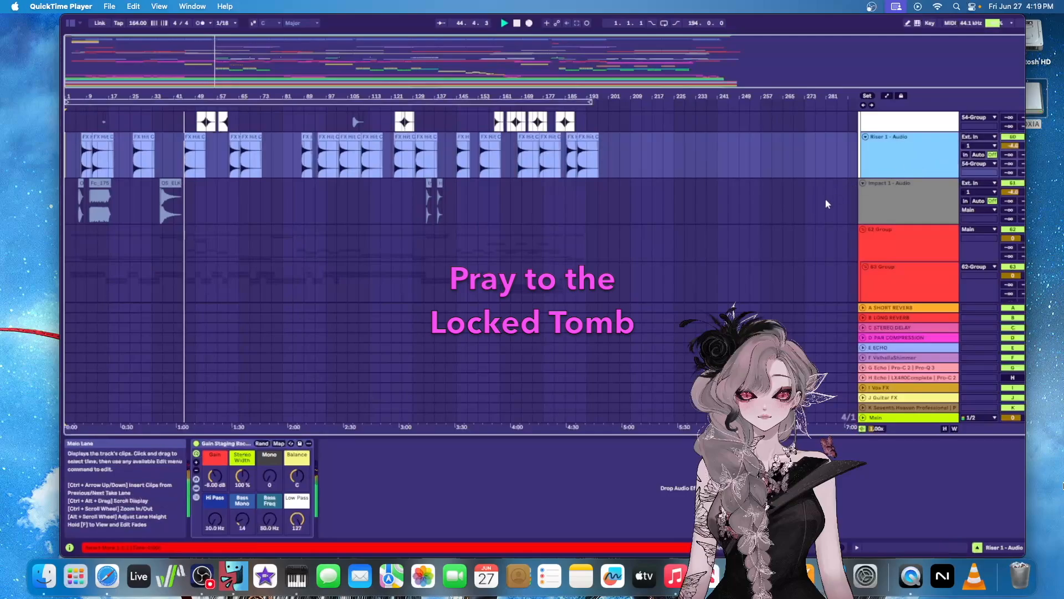
# Show the device chains of the 64 Audio and 68 Audio tracks inside the 63 Group
pyautogui.scroll(-3, 820, 200)
pyautogui.scroll(-2, 815, 201)
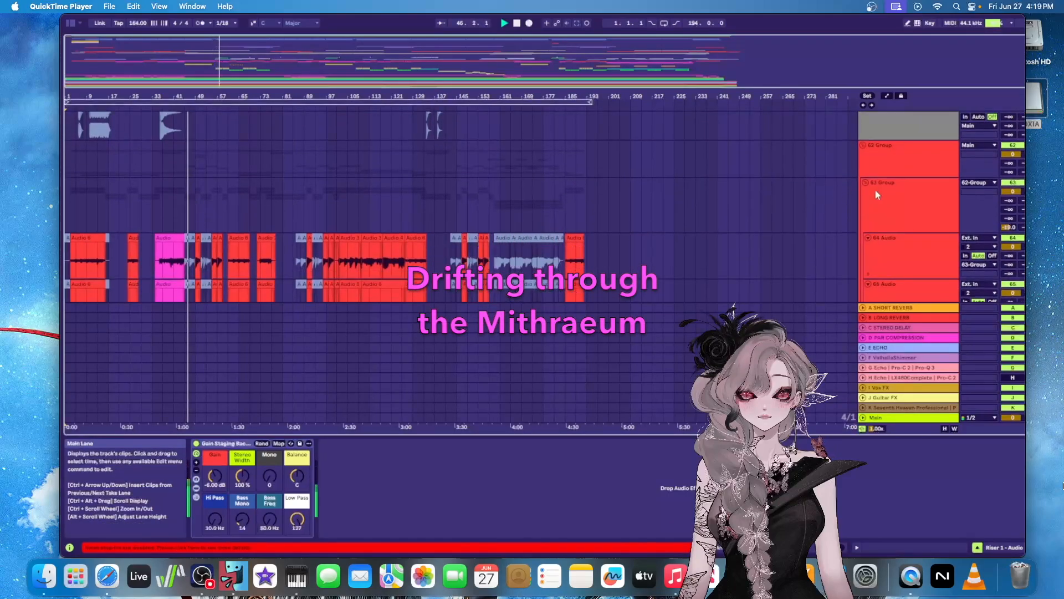
pyautogui.click(913, 266)
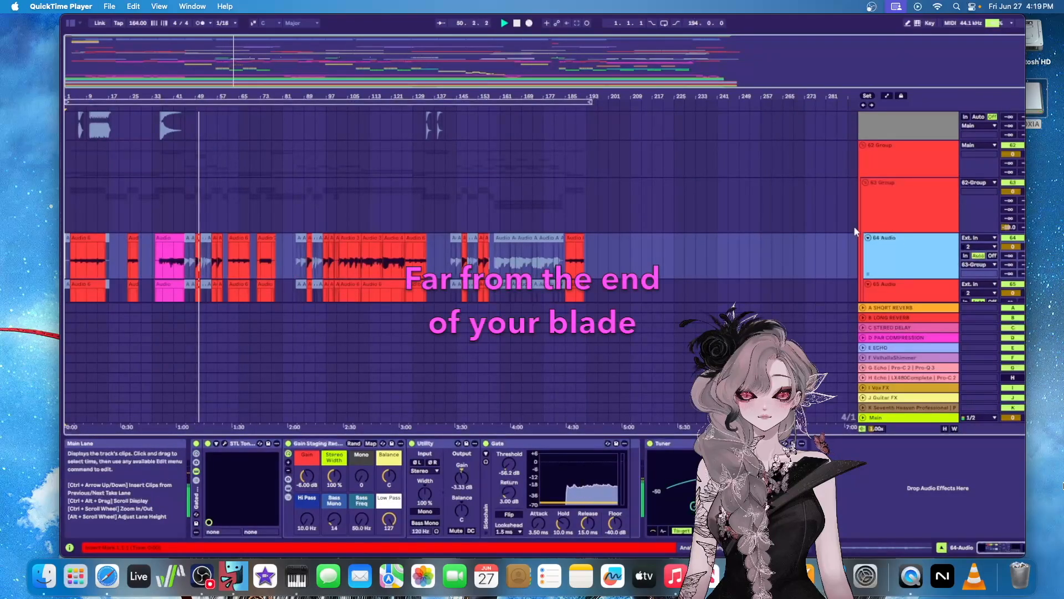
pyautogui.scroll(-3, 837, 227)
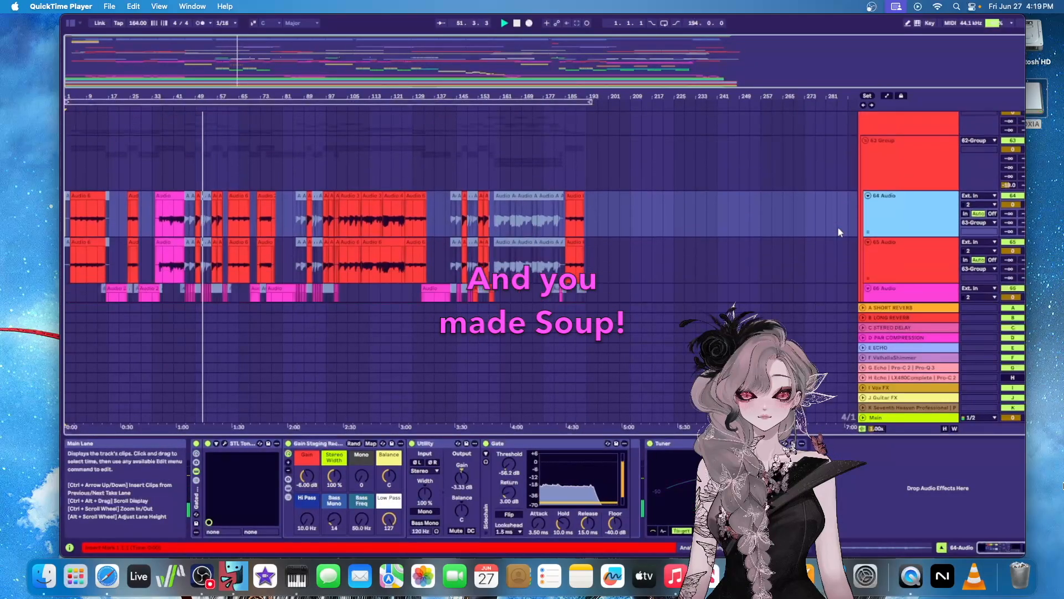
pyautogui.scroll(-3, 837, 226)
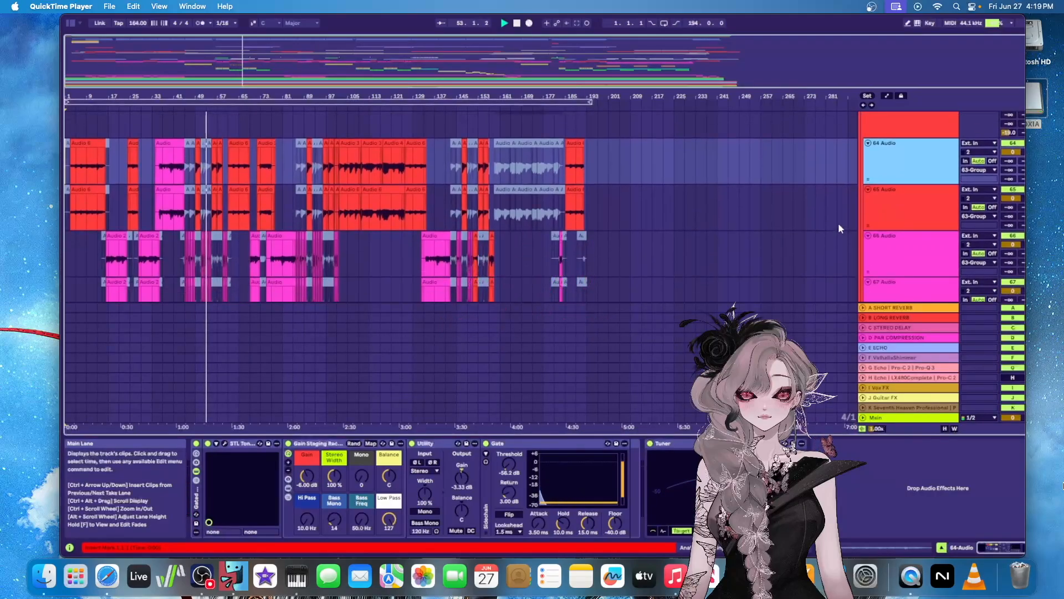
pyautogui.scroll(-5, 839, 228)
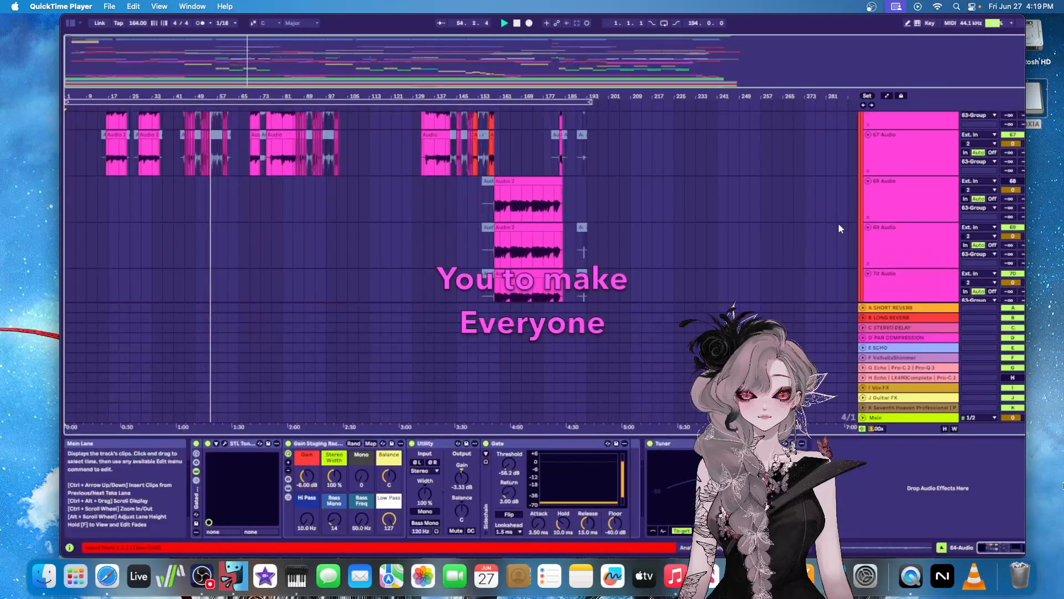
pyautogui.click(895, 150)
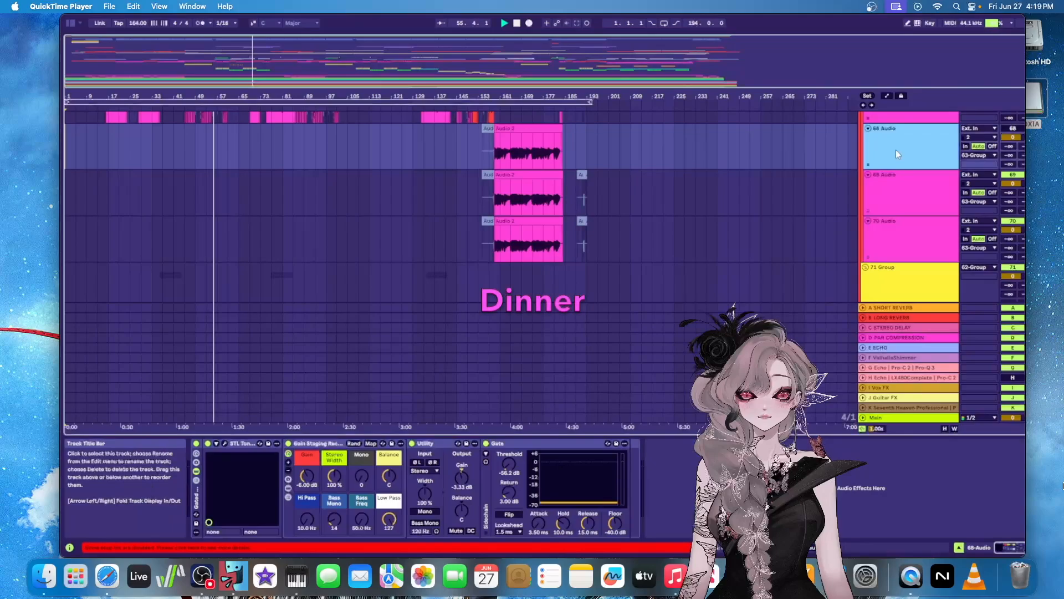
# Show the device chains of the 71 Group and its 72 Audio track
pyautogui.scroll(4, 870, 192)
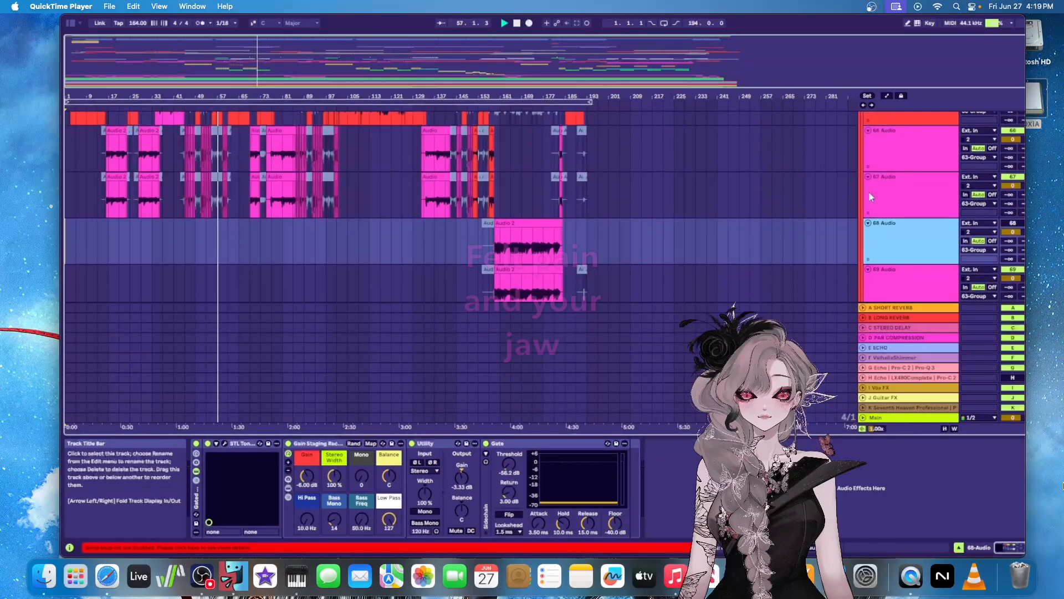
pyautogui.scroll(-5, 870, 196)
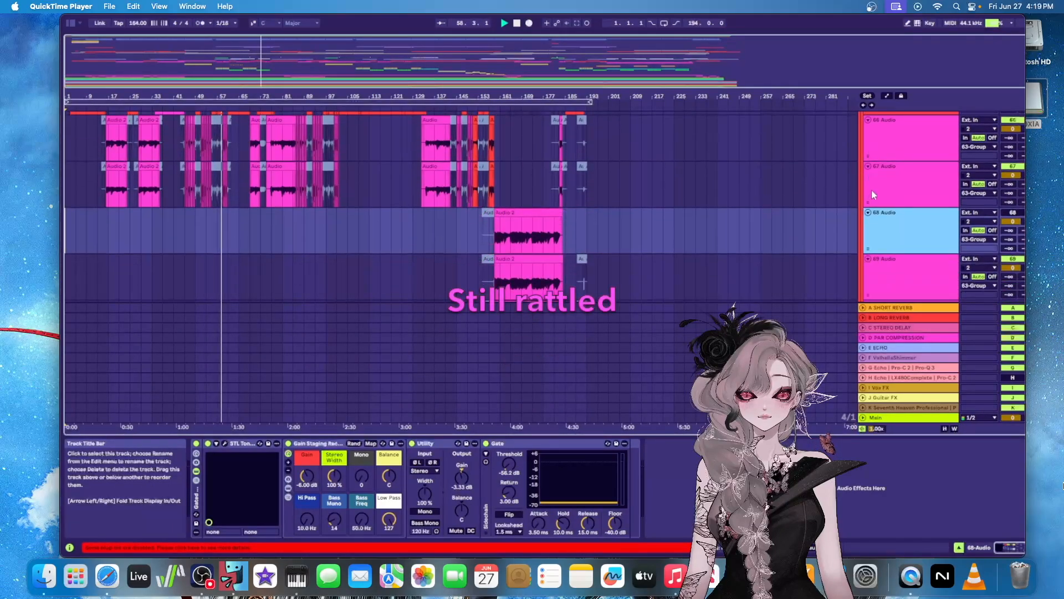
pyautogui.scroll(-3, 873, 189)
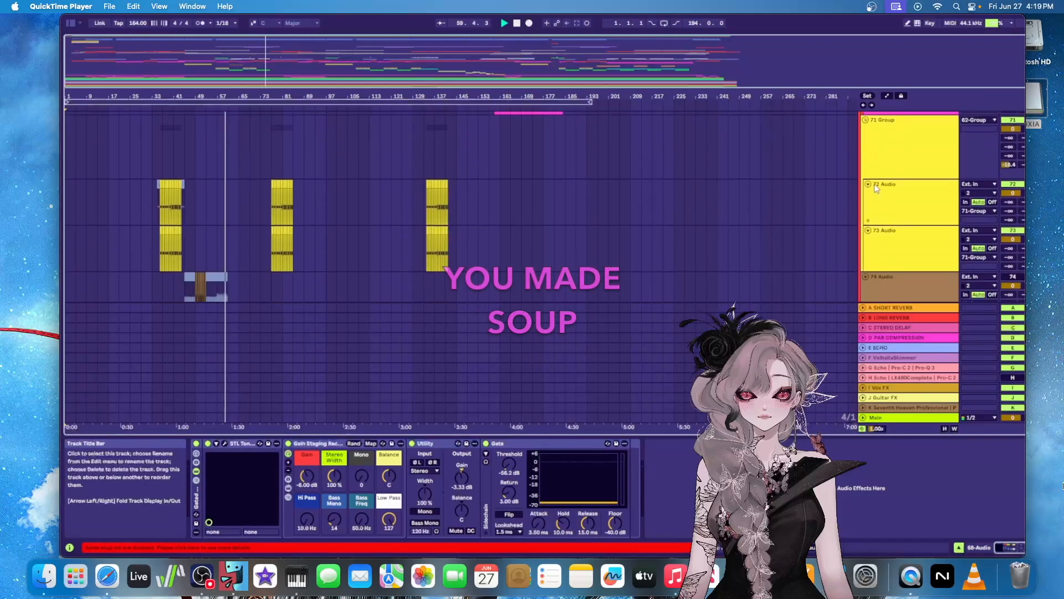
pyautogui.click(897, 135)
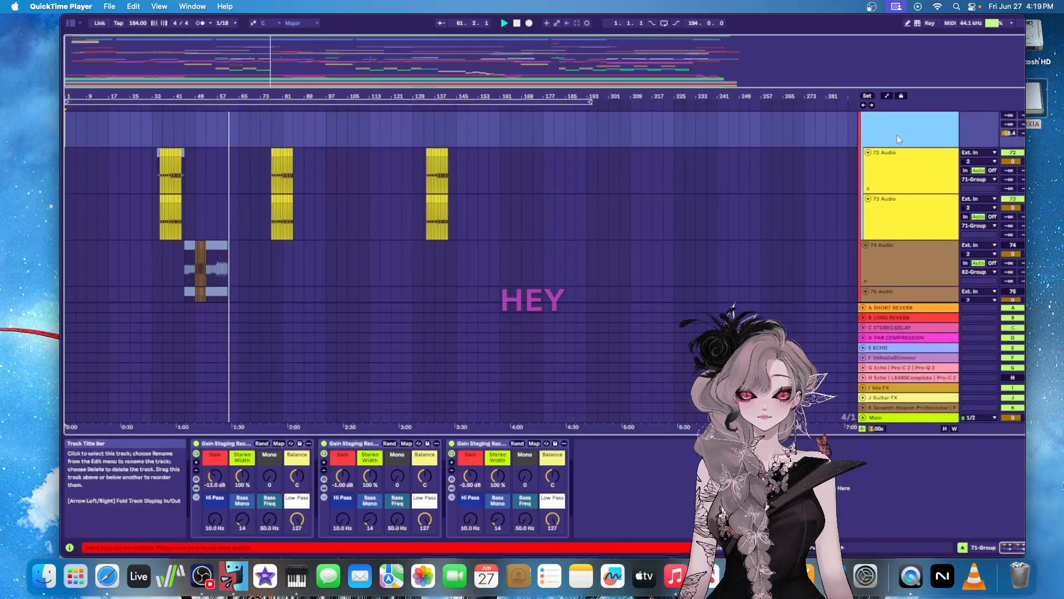
pyautogui.click(918, 181)
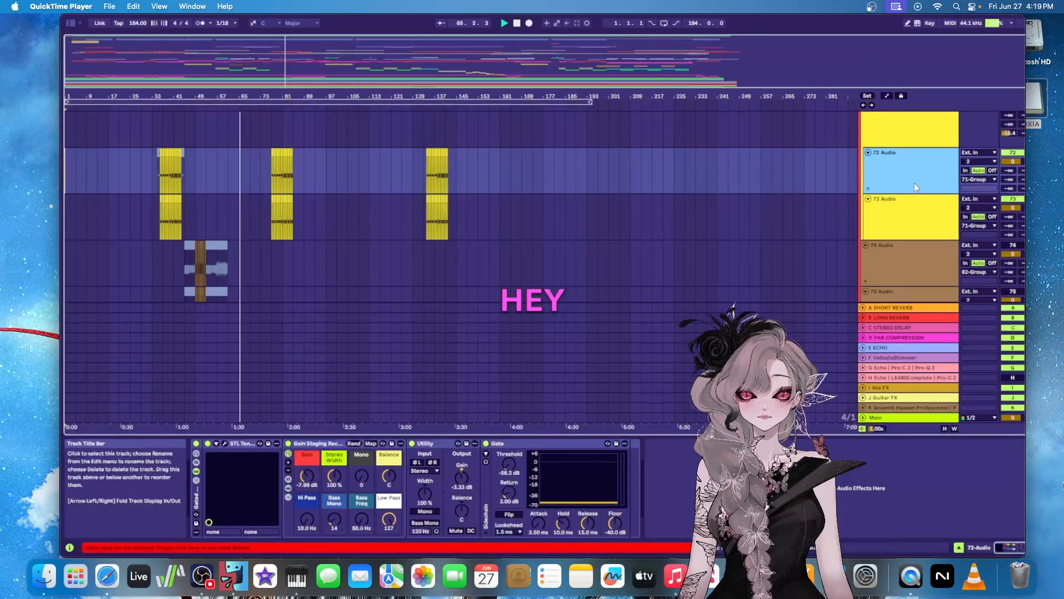
# Look through the clips of the remaining audio tracks, from 74 Audio to 84 Audio in the 81 Group
pyautogui.scroll(-4, 914, 187)
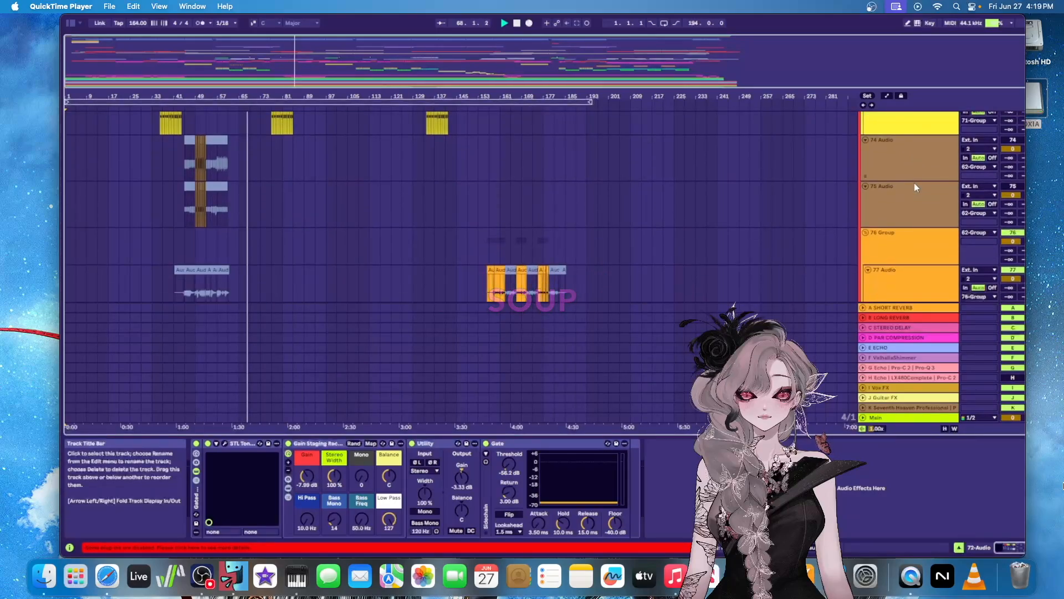
pyautogui.scroll(-1, 914, 187)
pyautogui.scroll(-3, 913, 182)
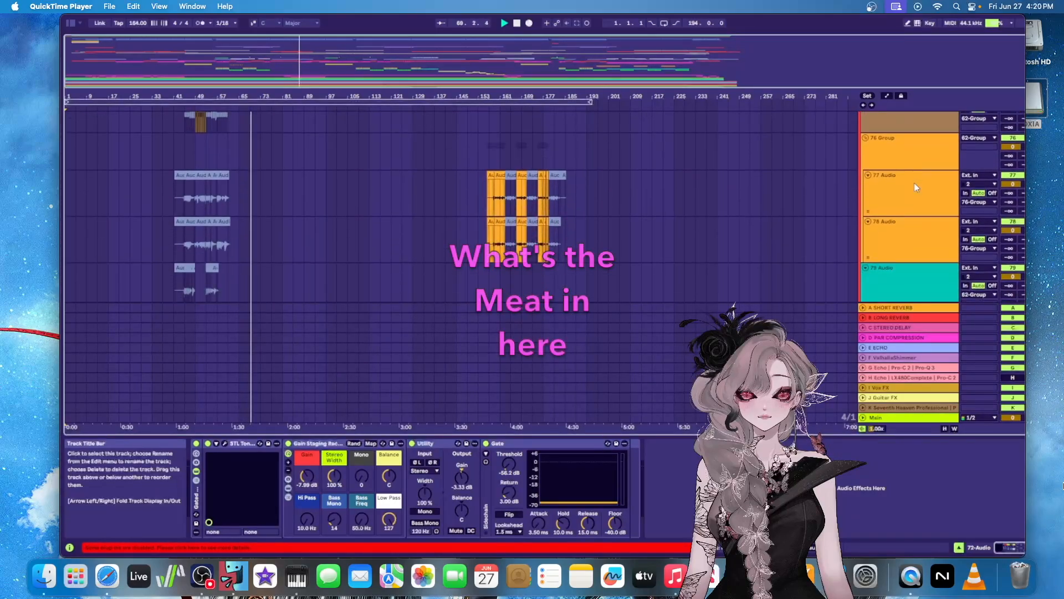
pyautogui.scroll(-3, 914, 186)
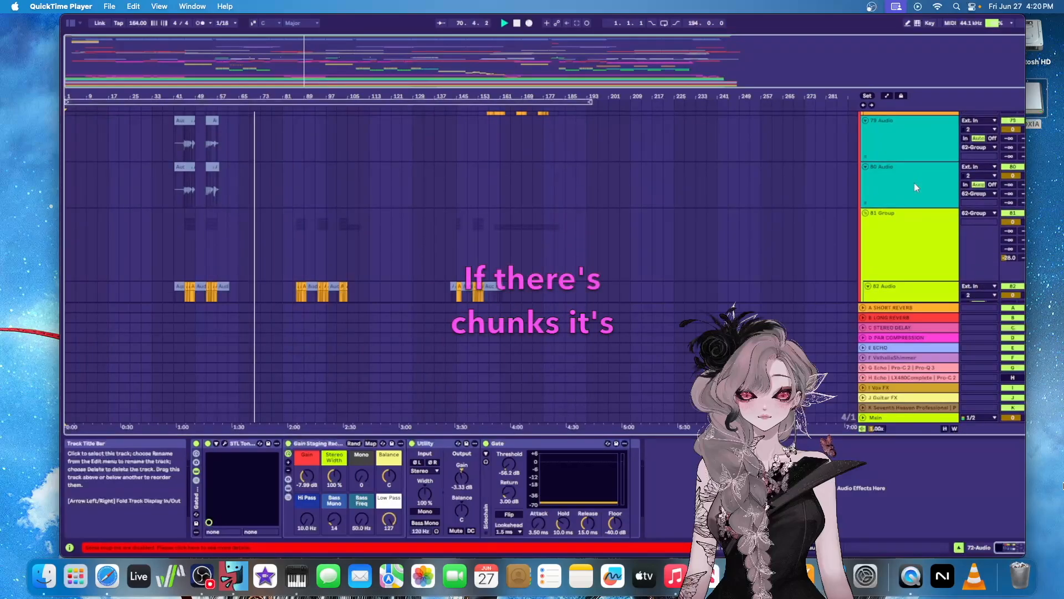
pyautogui.scroll(-3, 916, 188)
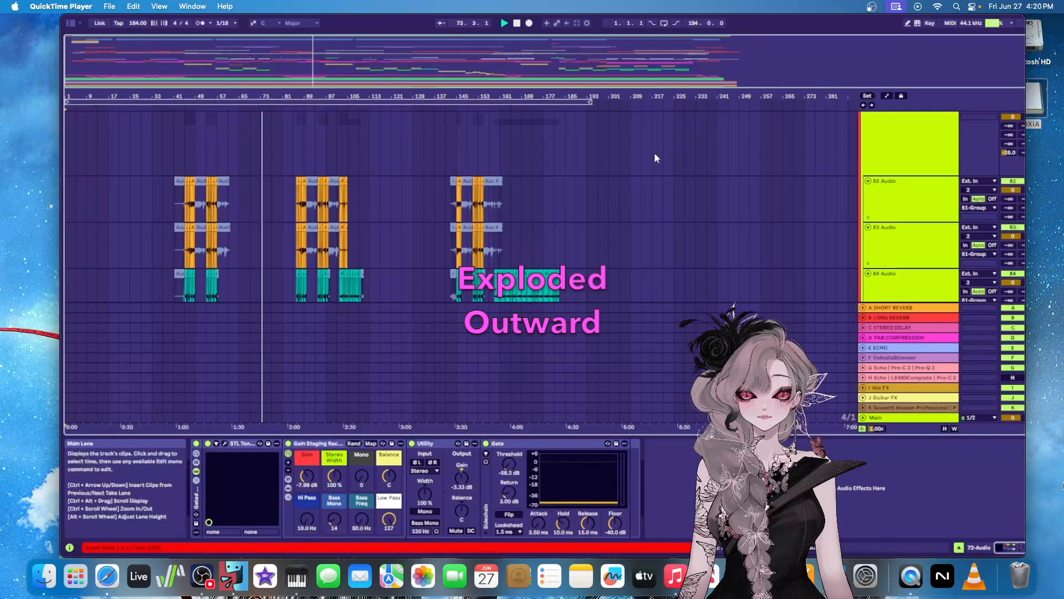
# Examine the clips on the 82 Audio to 85 Audio tracks, especially the sections between bars 85 and 111
pyautogui.scroll(-3, 643, 151)
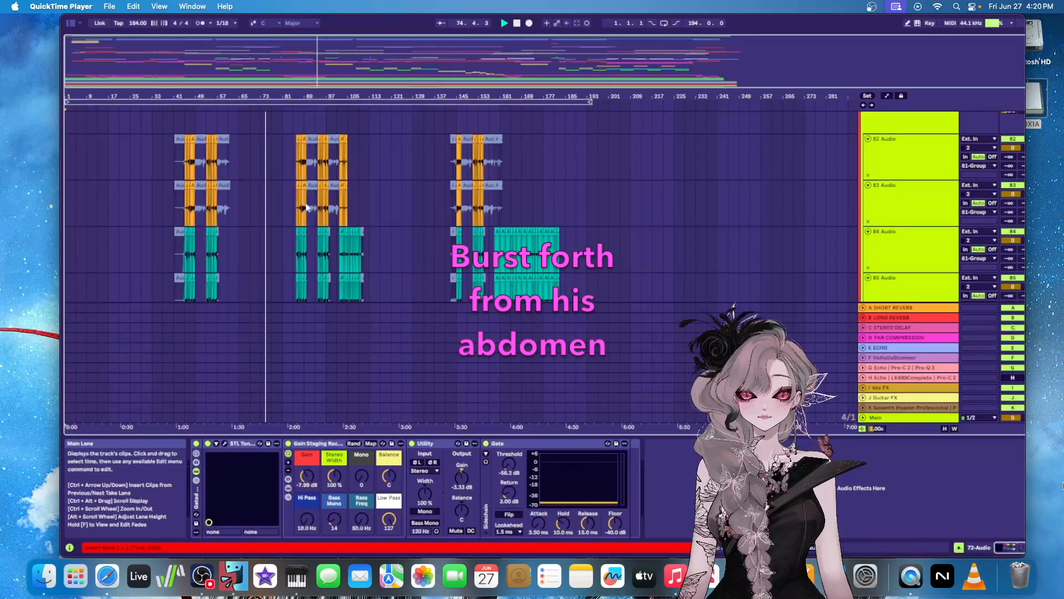
pyautogui.scroll(5, 332, 187)
pyautogui.scroll(-2, 430, 191)
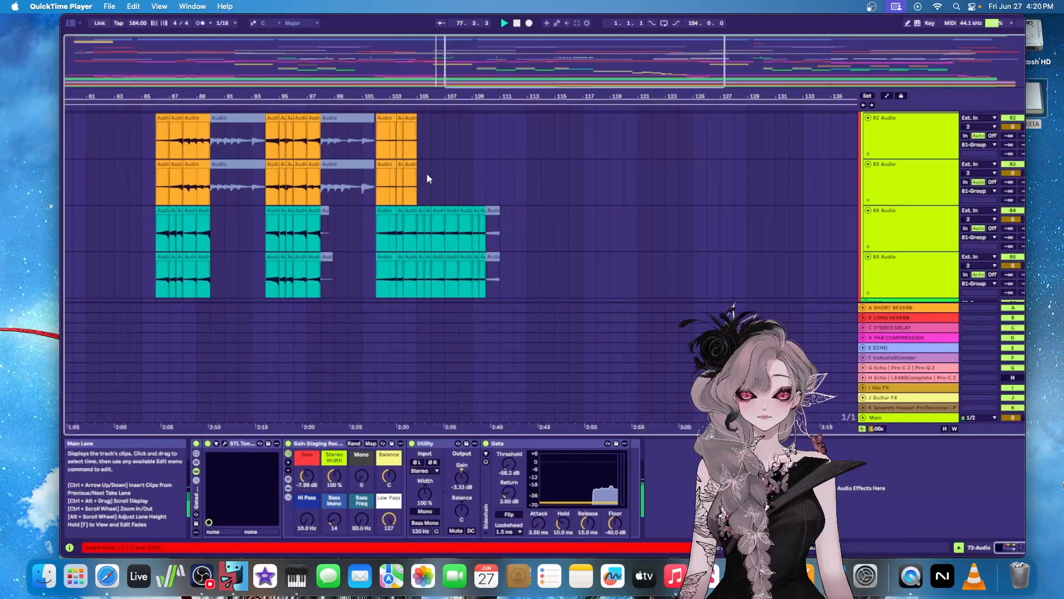
pyautogui.scroll(3, 427, 173)
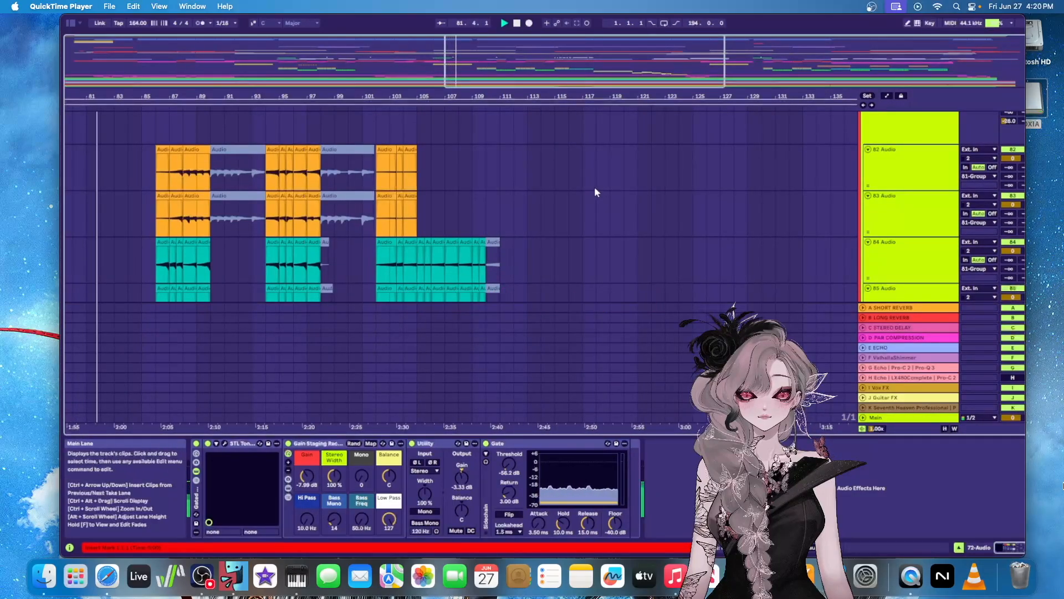
pyautogui.scroll(-1, 597, 184)
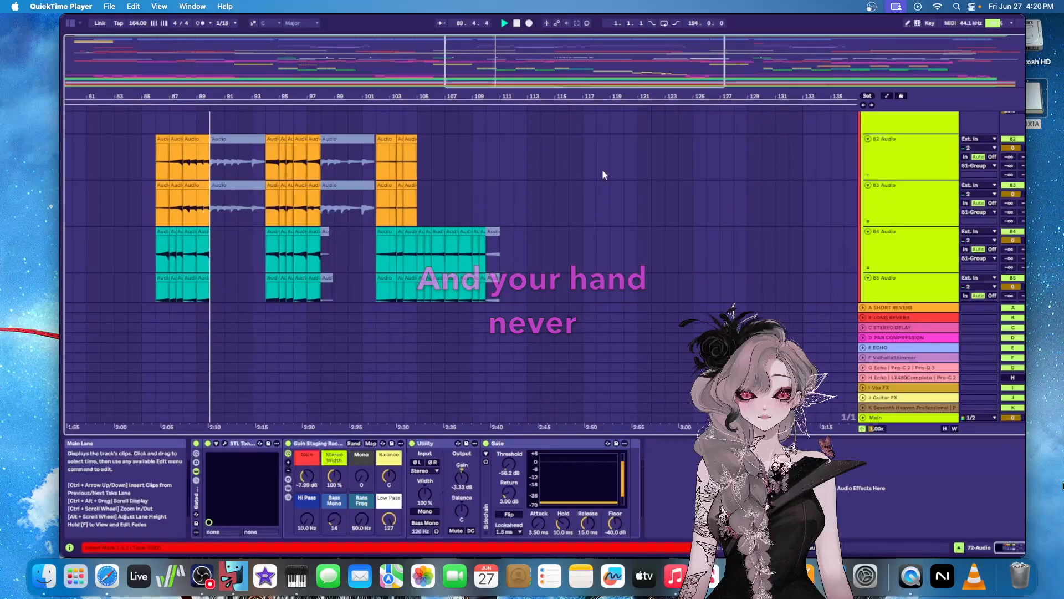
# Show the device chain of the 87 Audio track inside the 86 Group
pyautogui.scroll(-3, 602, 174)
pyautogui.scroll(-3, 602, 174)
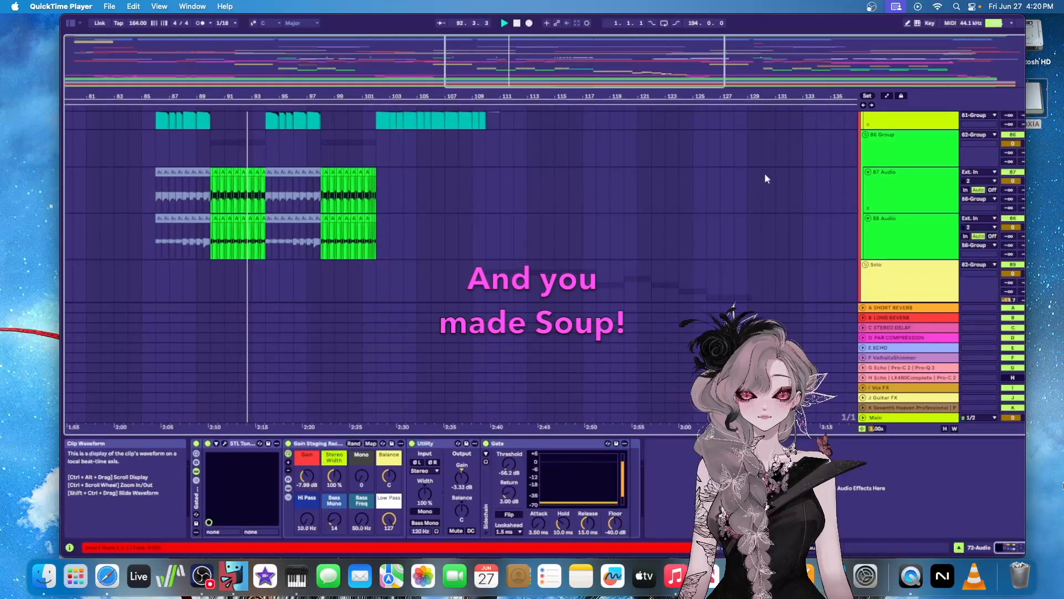
pyautogui.click(923, 178)
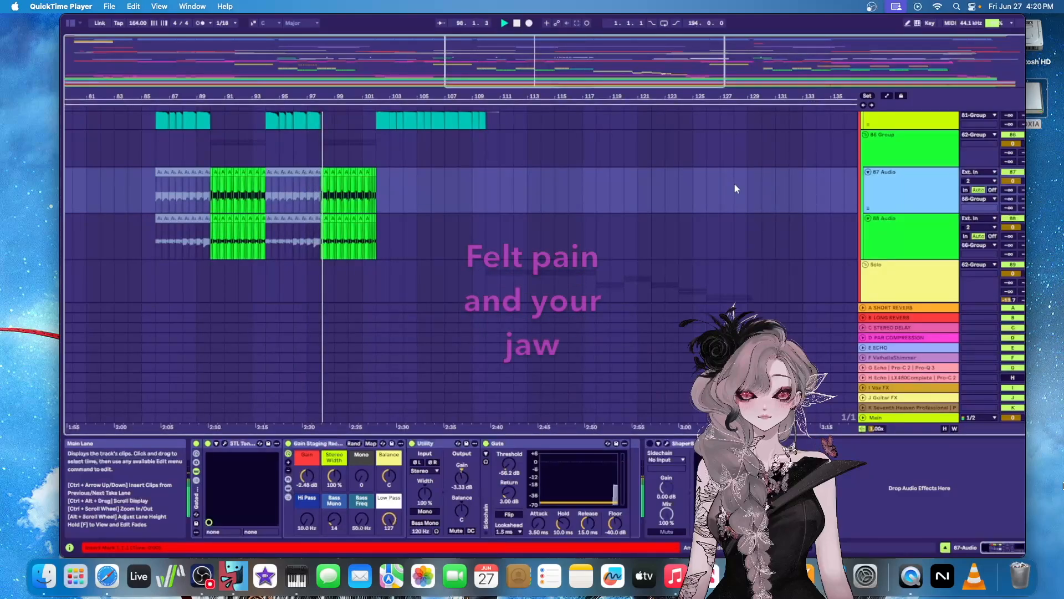
# Show the device chain of the 90 Audio track inside the Solo group
pyautogui.scroll(-2, 735, 185)
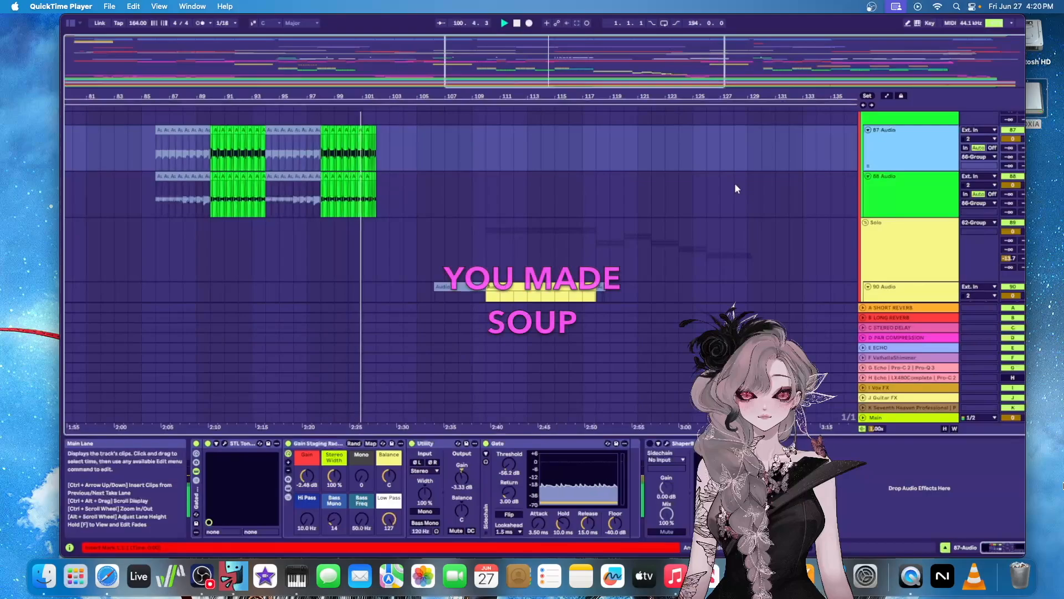
pyautogui.scroll(-4, 735, 189)
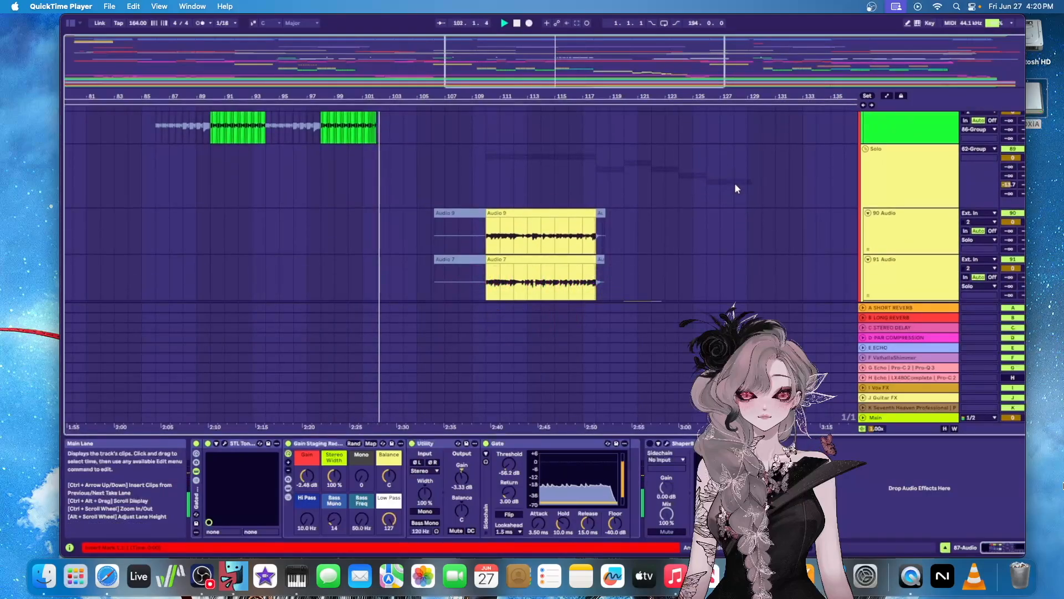
pyautogui.scroll(-2, 734, 184)
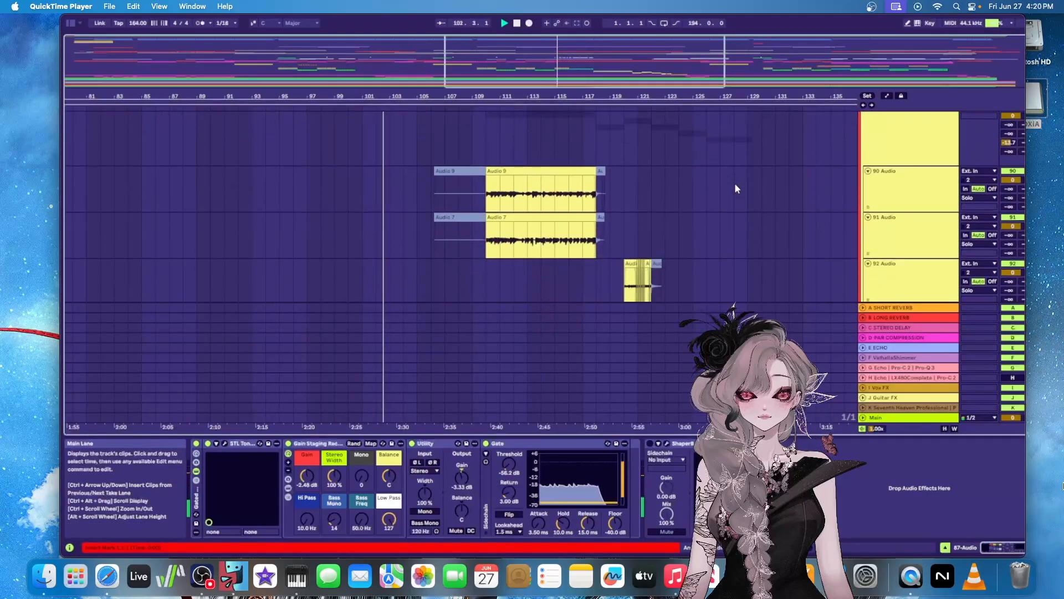
pyautogui.click(892, 150)
pyautogui.click(920, 207)
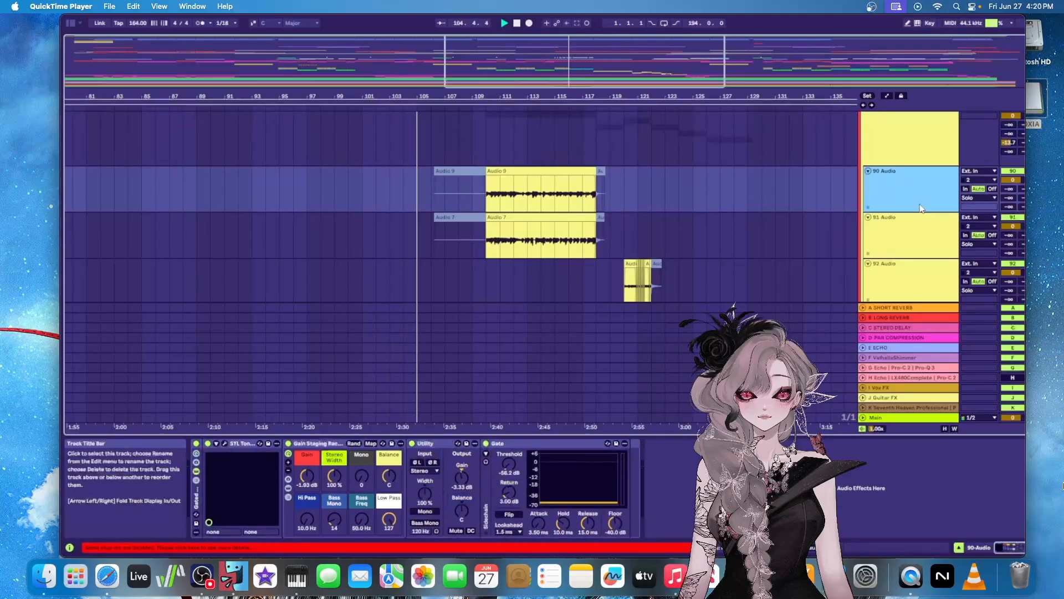
# Examine the guitar solo clips on the 90 Audio to 93 Audio tracks, closing in on bars 117 to 121
pyautogui.scroll(2, 901, 201)
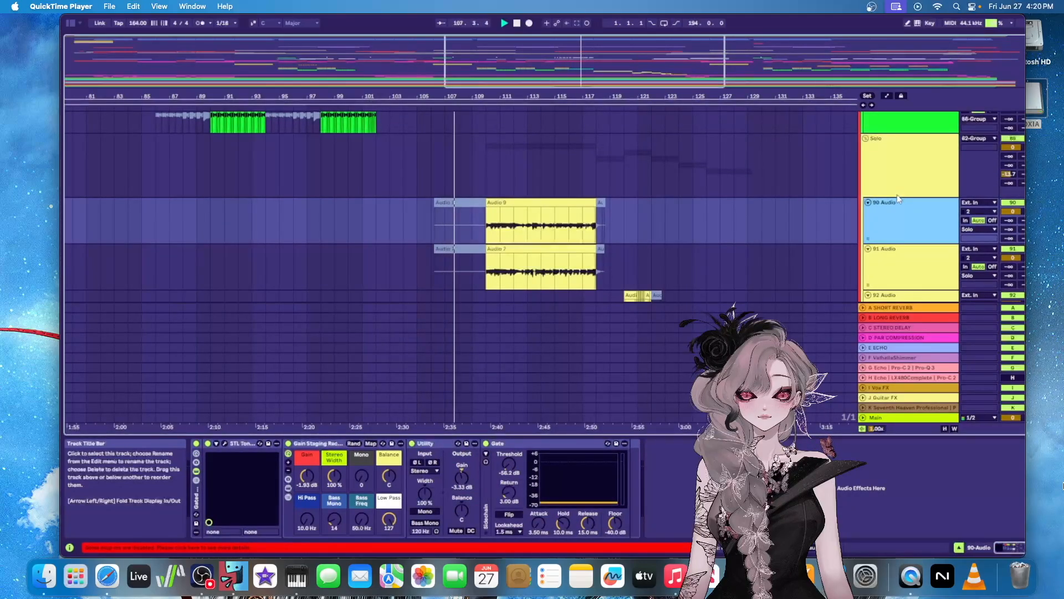
pyautogui.scroll(-1, 897, 194)
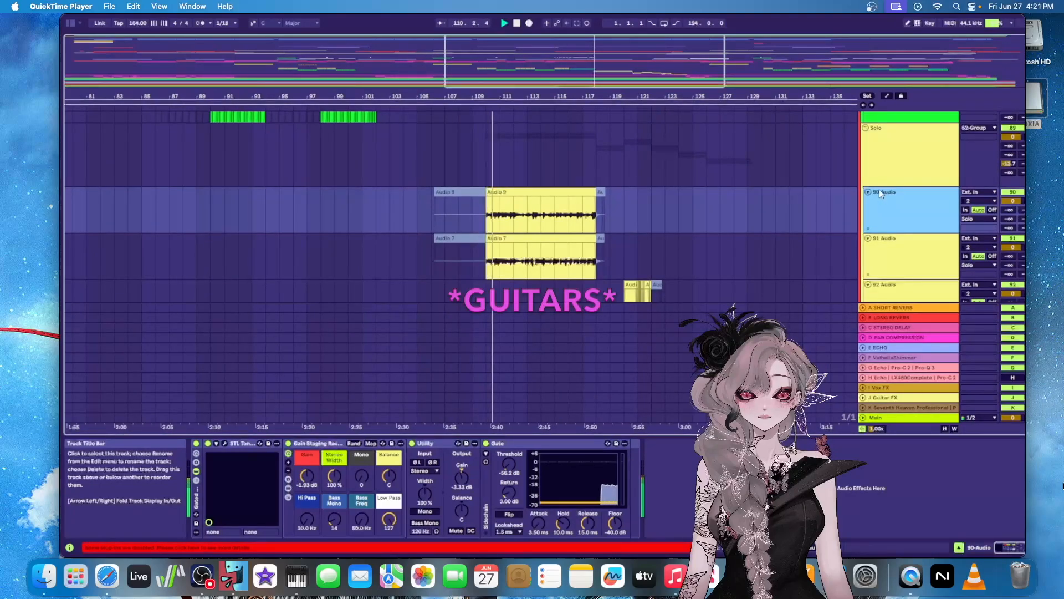
pyautogui.scroll(-2, 827, 184)
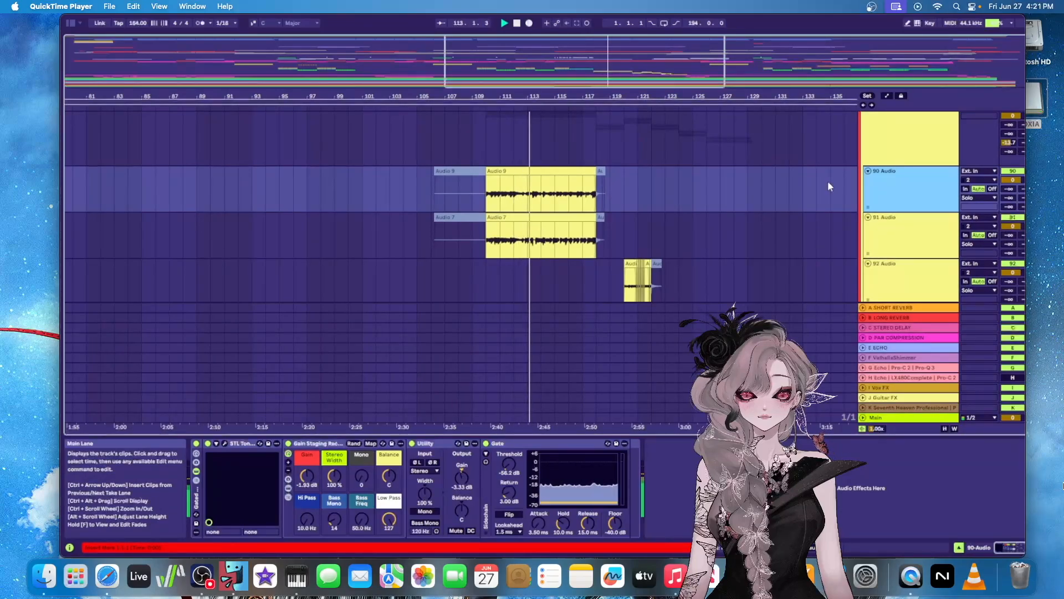
pyautogui.scroll(-3, 839, 174)
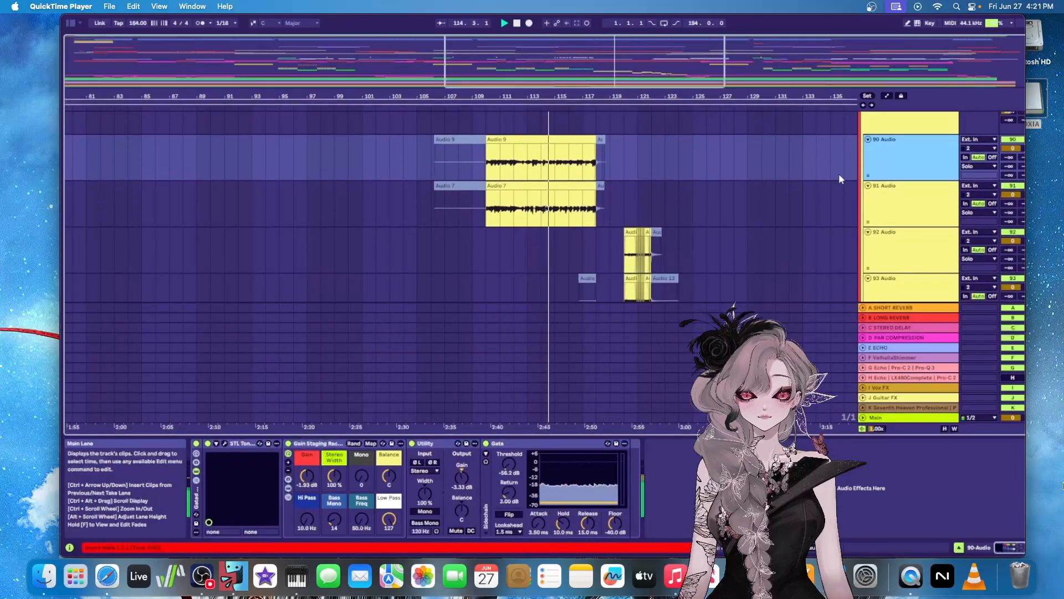
pyautogui.scroll(5, 608, 156)
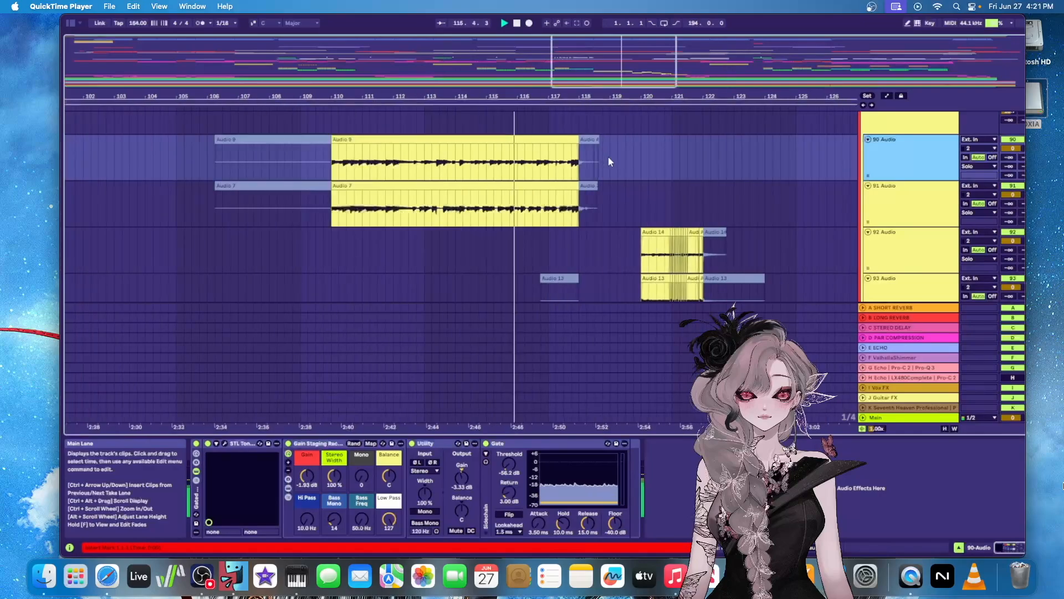
pyautogui.scroll(3, 782, 176)
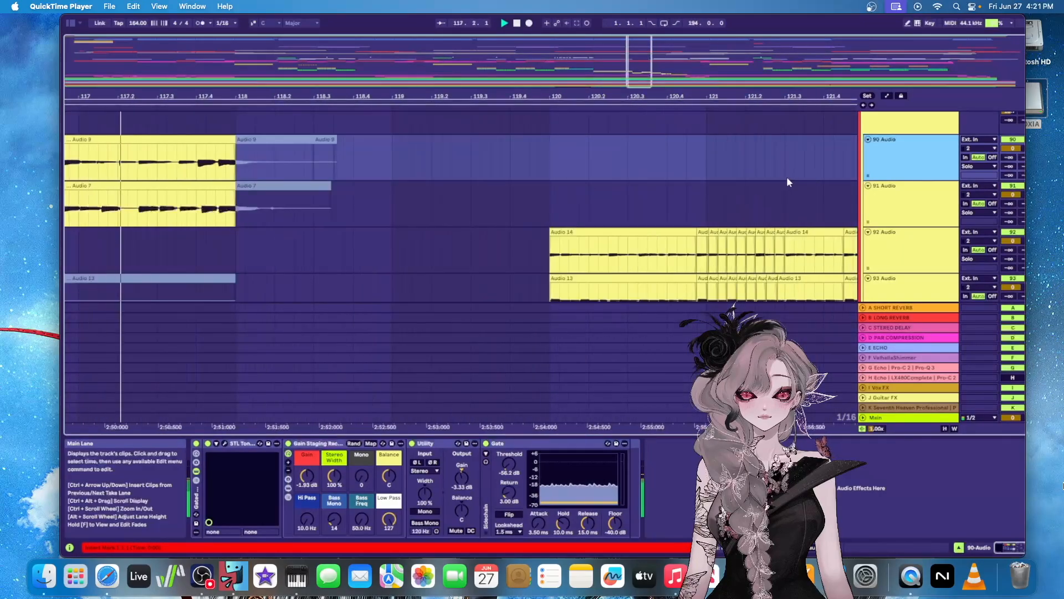
# Examine the sliced solo clips on the 92 Audio to 96 Audio tracks, following the solo from bar 117 to bar 127
pyautogui.scroll(-2, 790, 172)
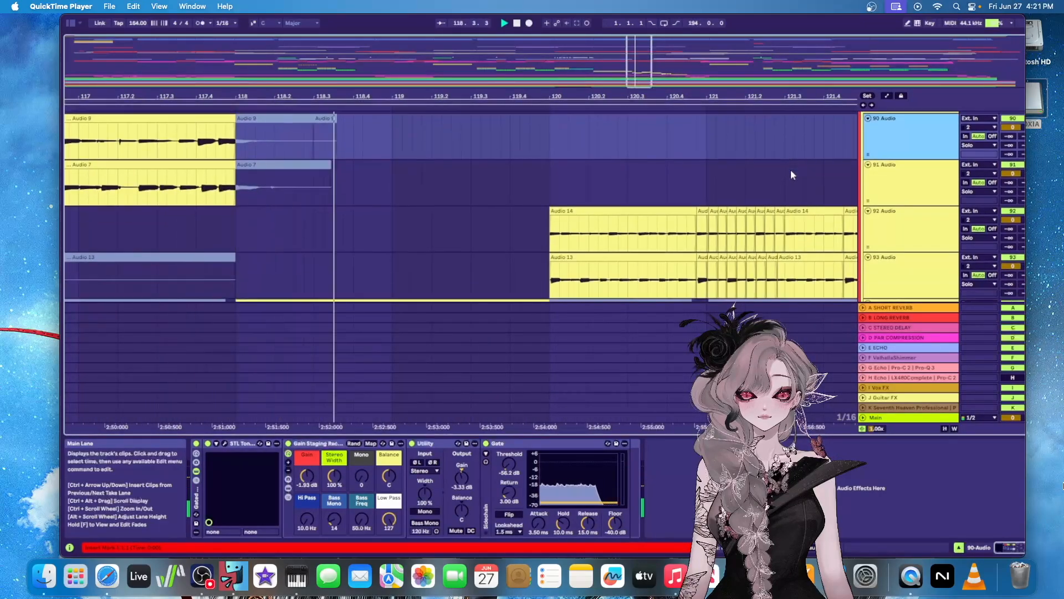
pyautogui.scroll(-4, 781, 148)
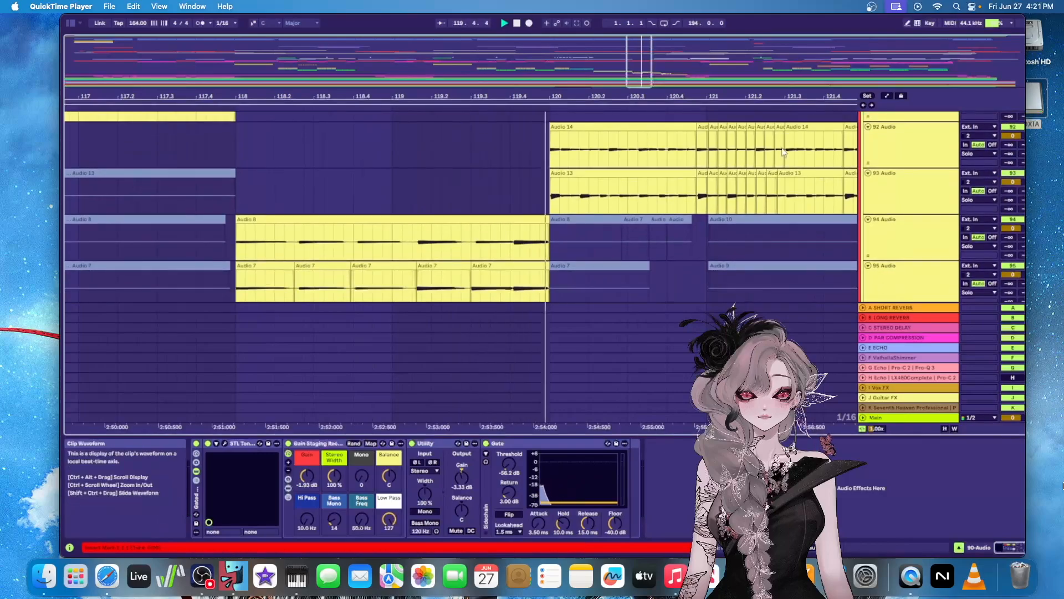
pyautogui.scroll(-3, 783, 151)
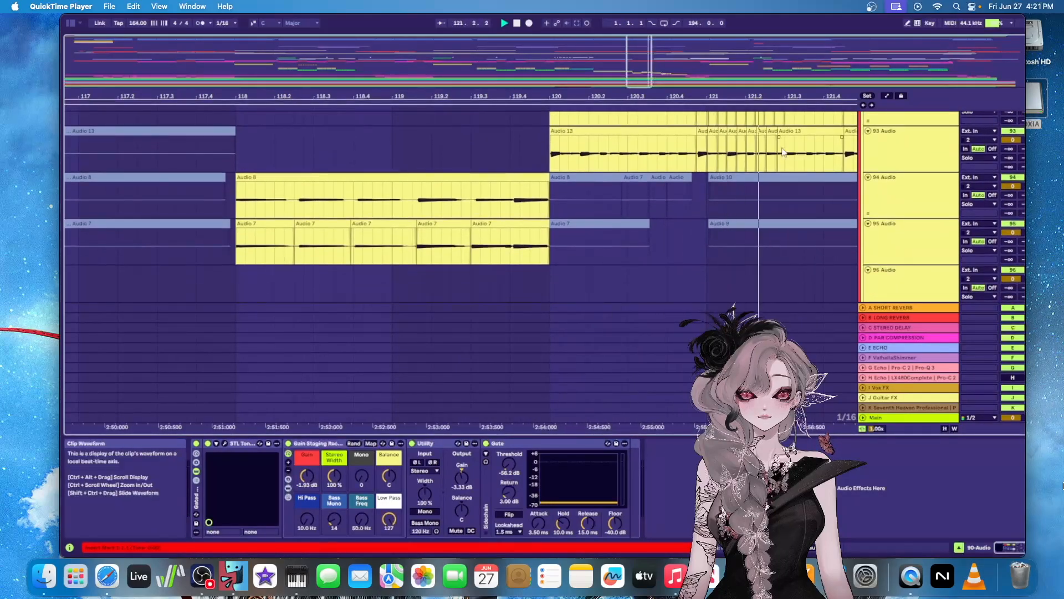
pyautogui.scroll(6, 781, 147)
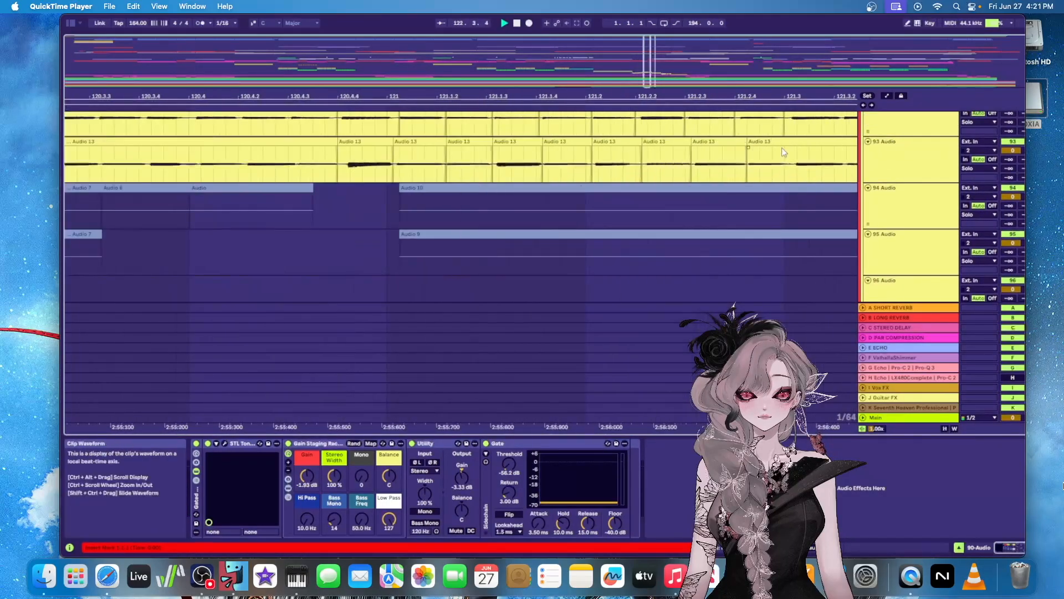
pyautogui.scroll(-6, 781, 147)
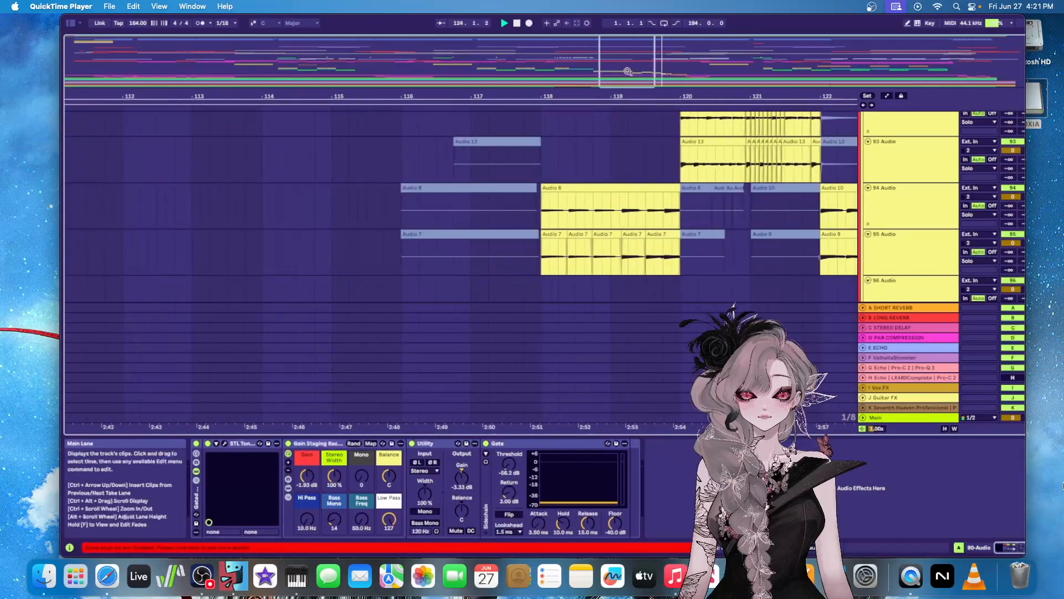
pyautogui.scroll(-3, 722, 178)
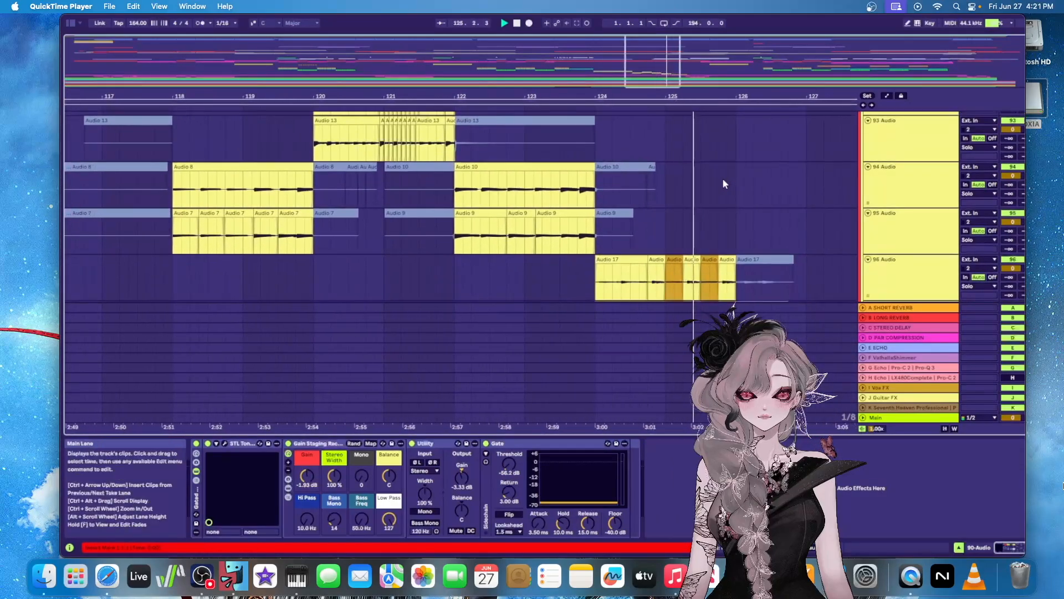
# Look through the 97 Audio to 105 Audio tracks and on to the 106 Group, with the whole song length in view
pyautogui.scroll(-5, 723, 178)
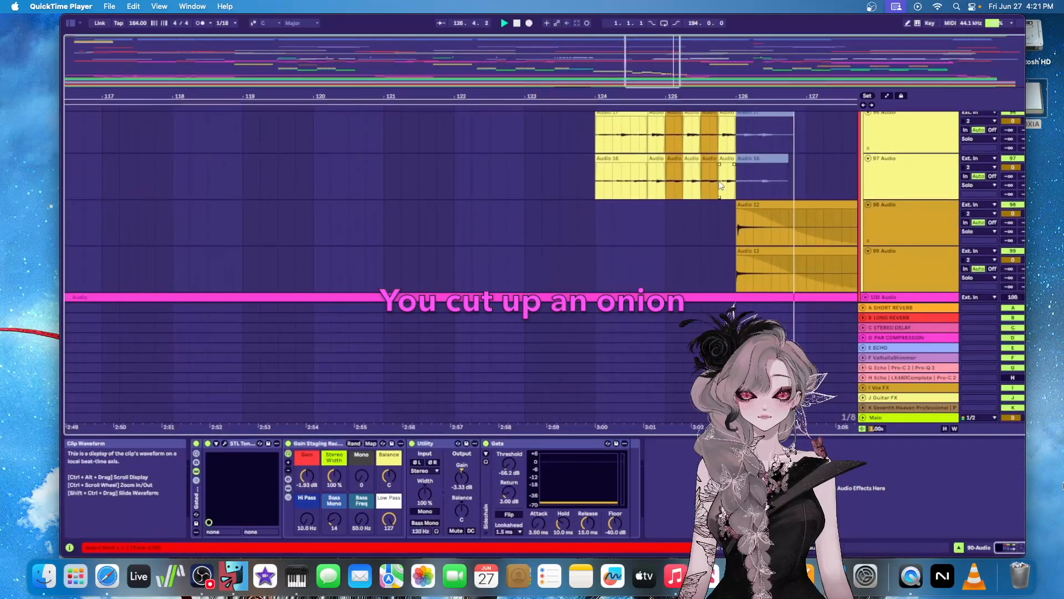
pyautogui.scroll(-4, 716, 186)
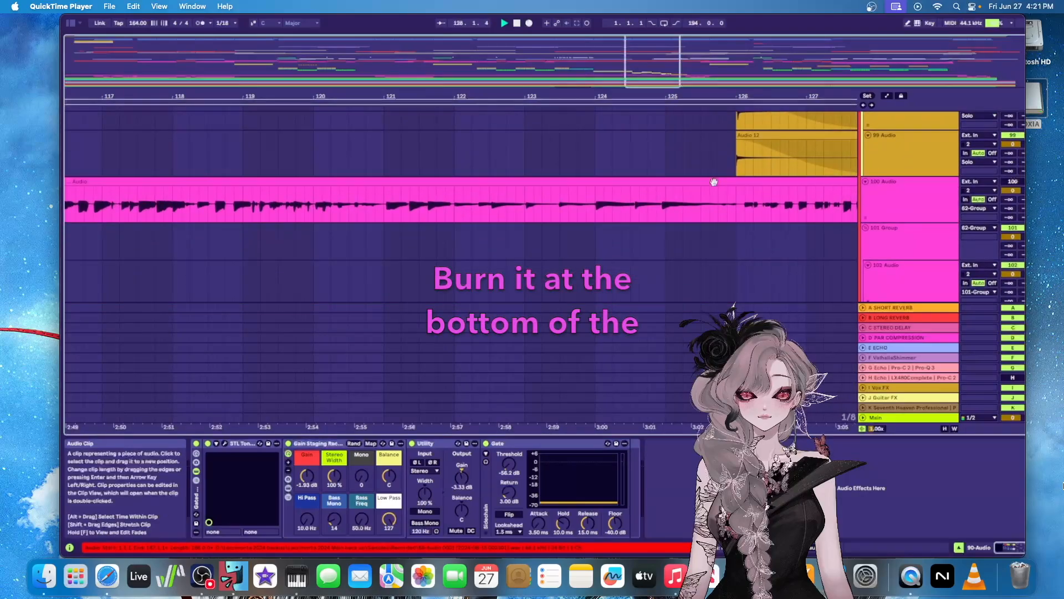
pyautogui.scroll(3, 713, 181)
pyautogui.scroll(-10, 714, 182)
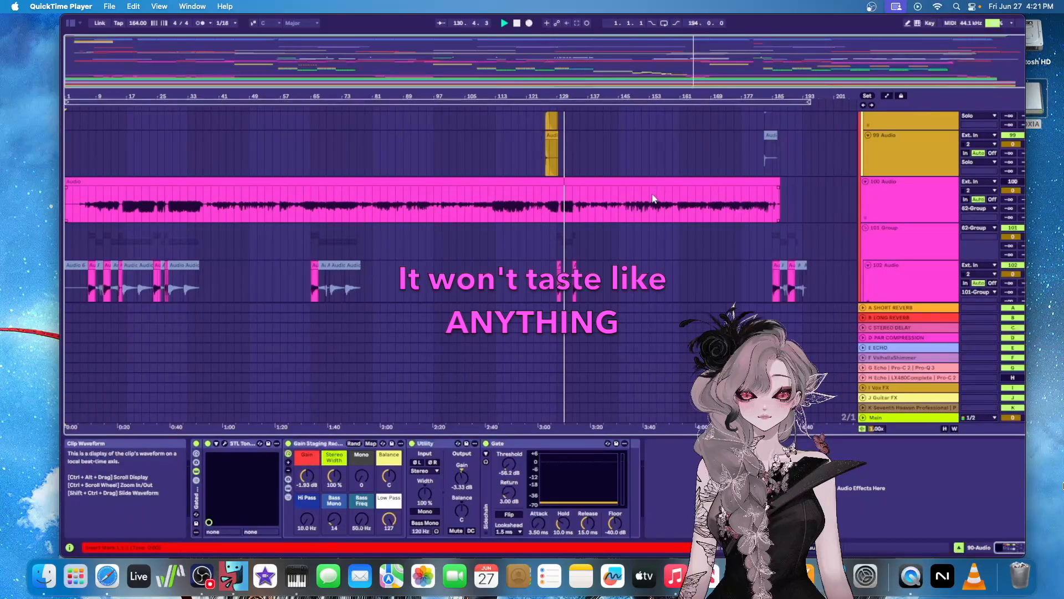
pyautogui.scroll(-5, 652, 199)
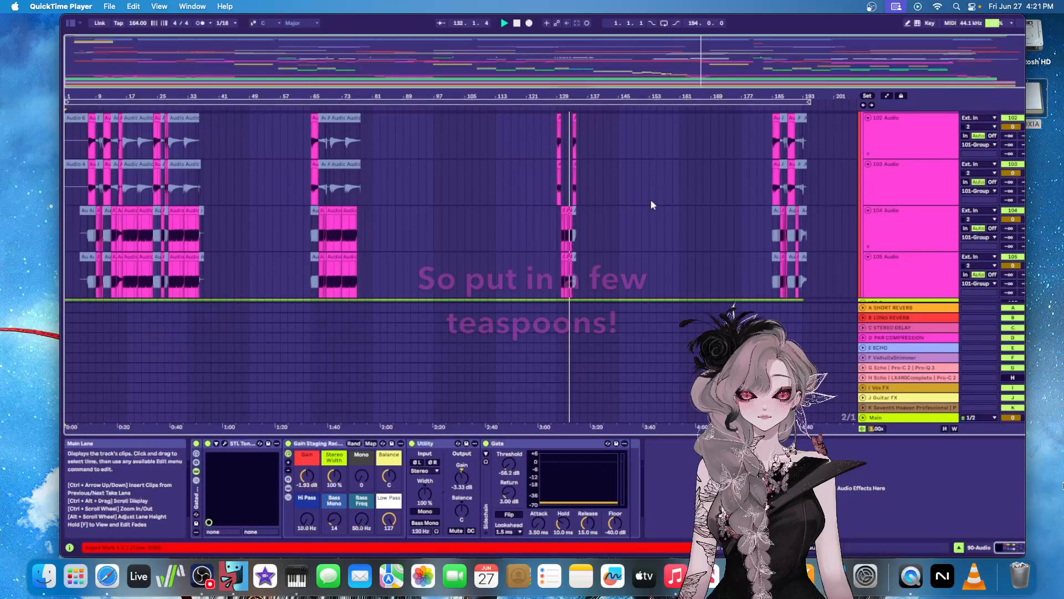
pyautogui.scroll(-15, 653, 205)
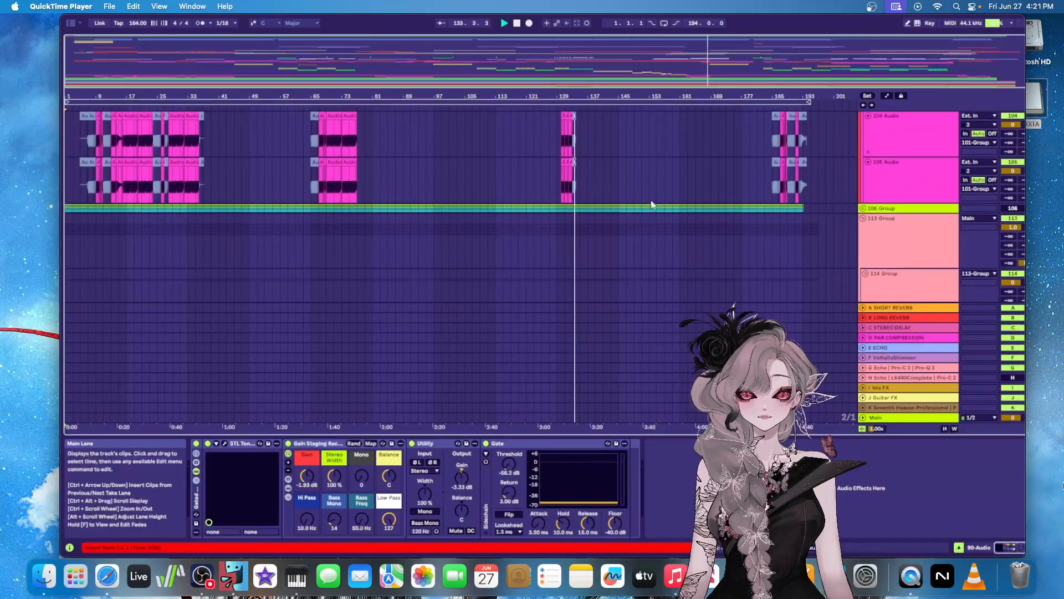
# Examine the chorus, prechorus and verse vocal tracks in the 115 Group, closing in on bars 125 to 163
pyautogui.scroll(-3, 652, 206)
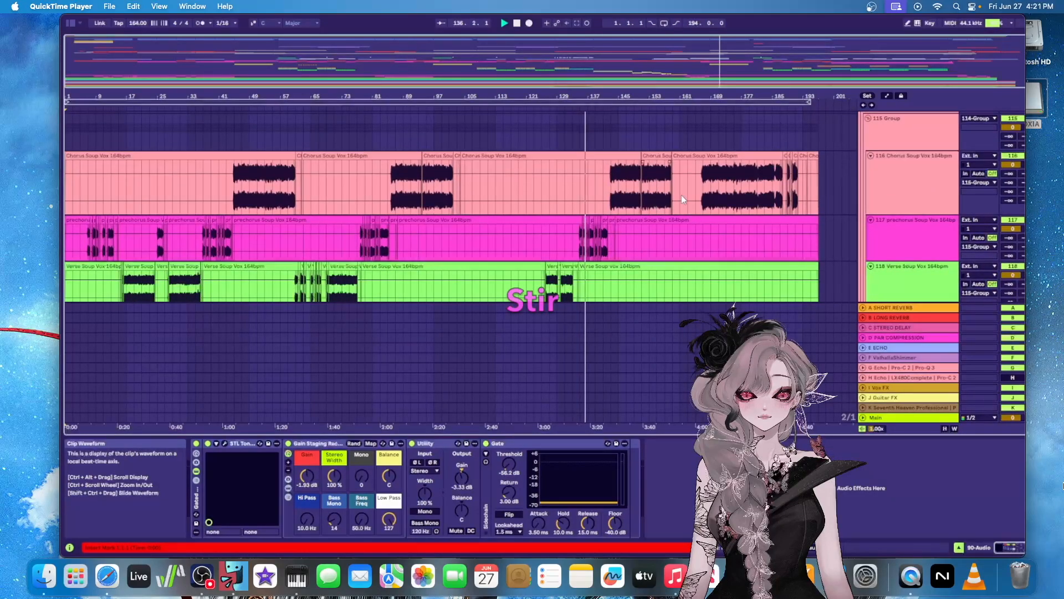
pyautogui.scroll(2, 684, 200)
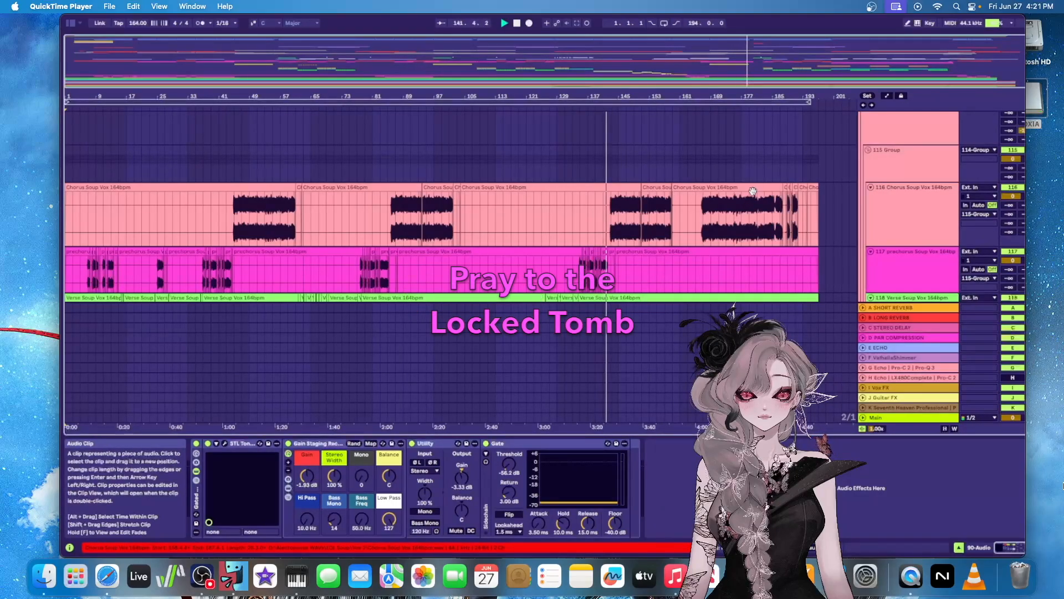
pyautogui.scroll(-2, 753, 190)
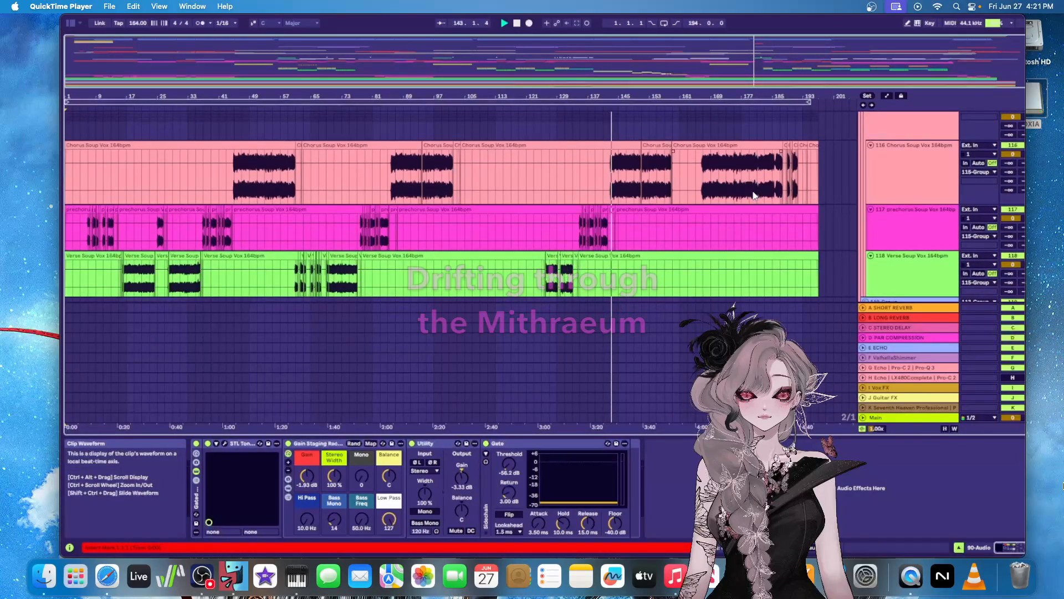
pyautogui.scroll(5, 660, 188)
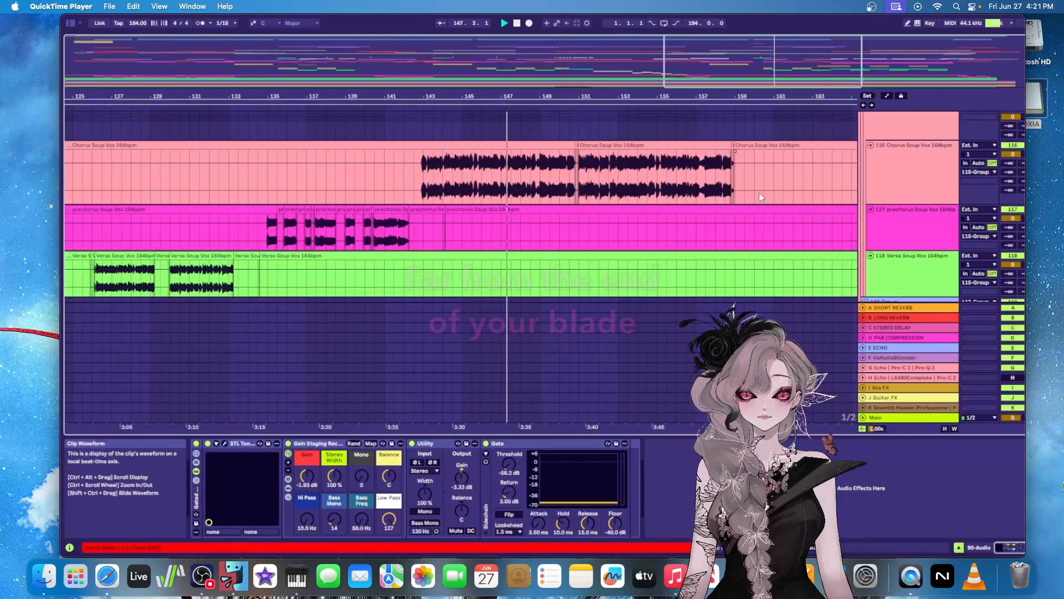
# Look through the remaining vocal tracks, from 120 High 2 vox through the small harmony and melody parts to 128 evil vox
pyautogui.scroll(-8, 761, 196)
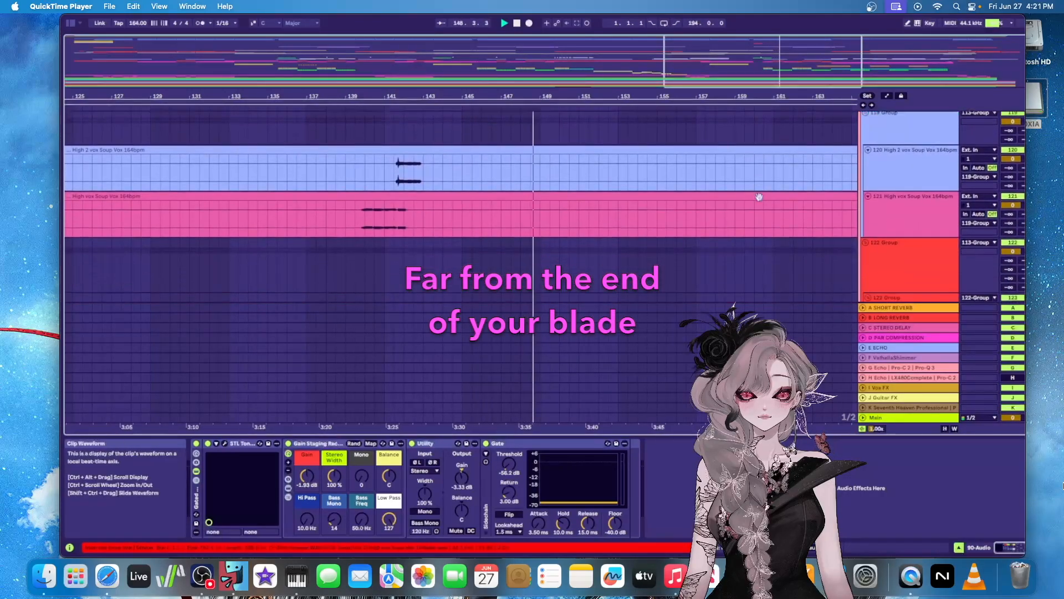
pyautogui.scroll(-8, 760, 197)
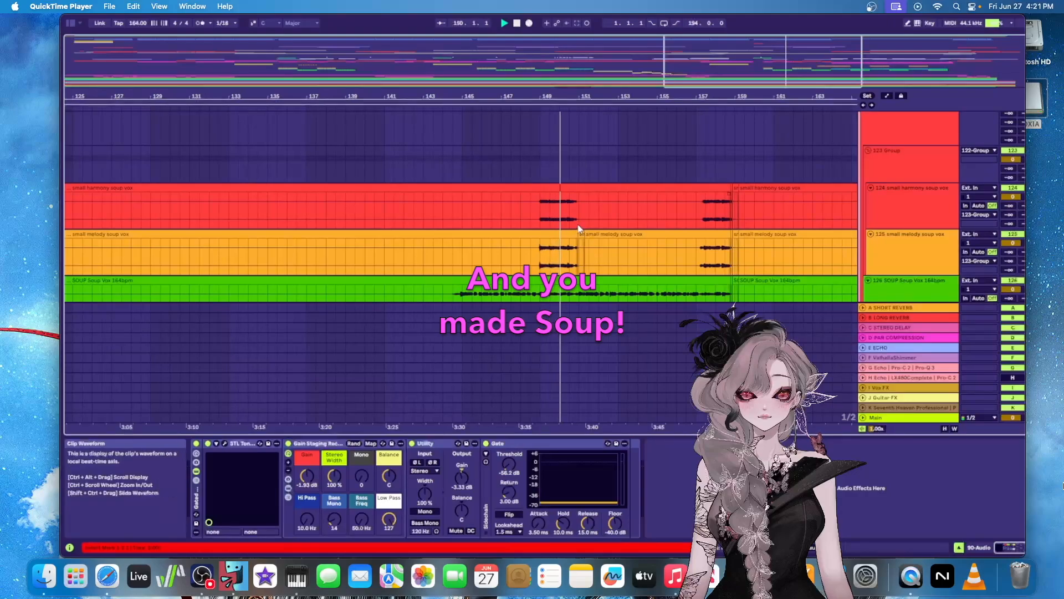
pyautogui.scroll(-2, 576, 223)
pyautogui.scroll(-5, 576, 222)
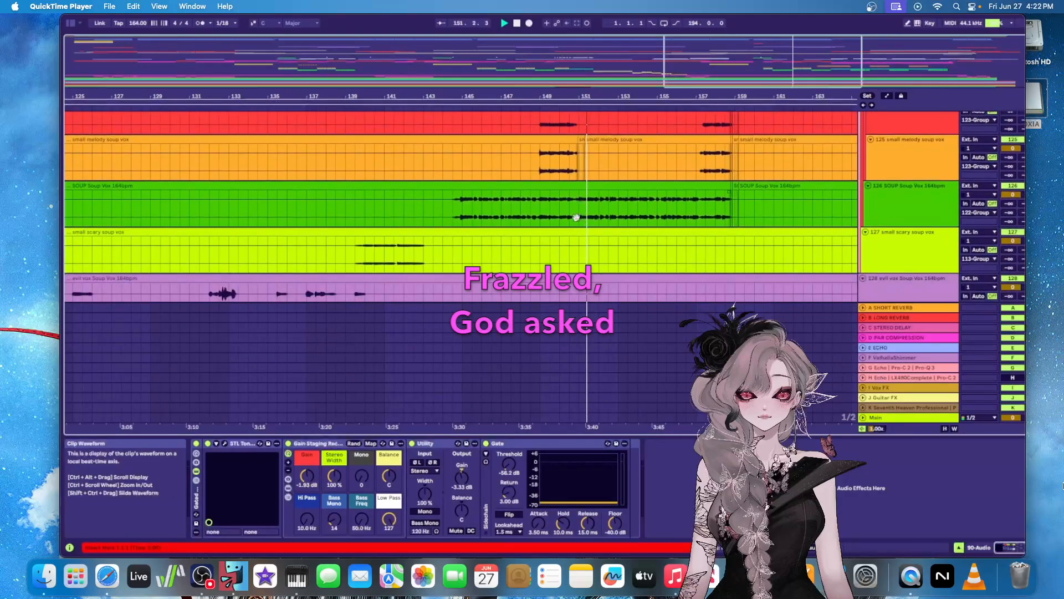
pyautogui.scroll(12, 629, 216)
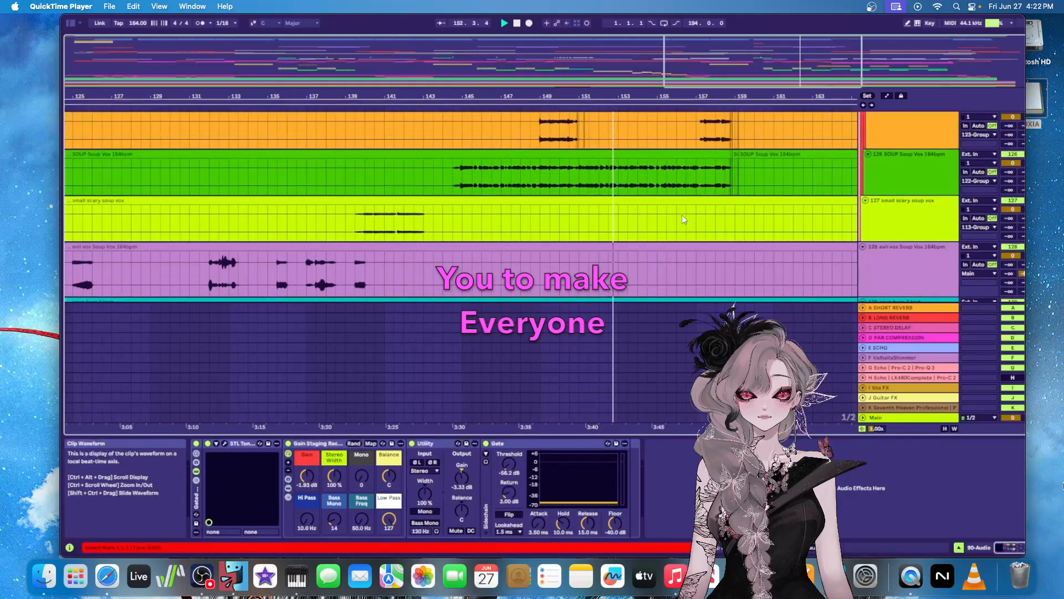
# Follow the 116 chorus, 117 prechorus and 118 verse vocal tracks to the song's end, finishing with the whole song length in view
pyautogui.scroll(8, 686, 213)
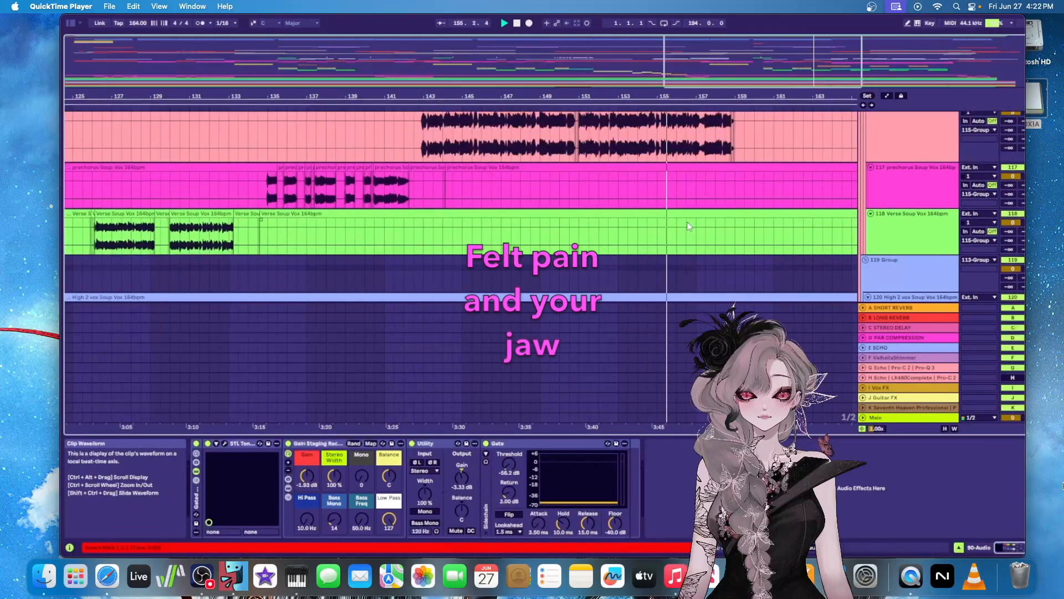
pyautogui.scroll(1, 691, 229)
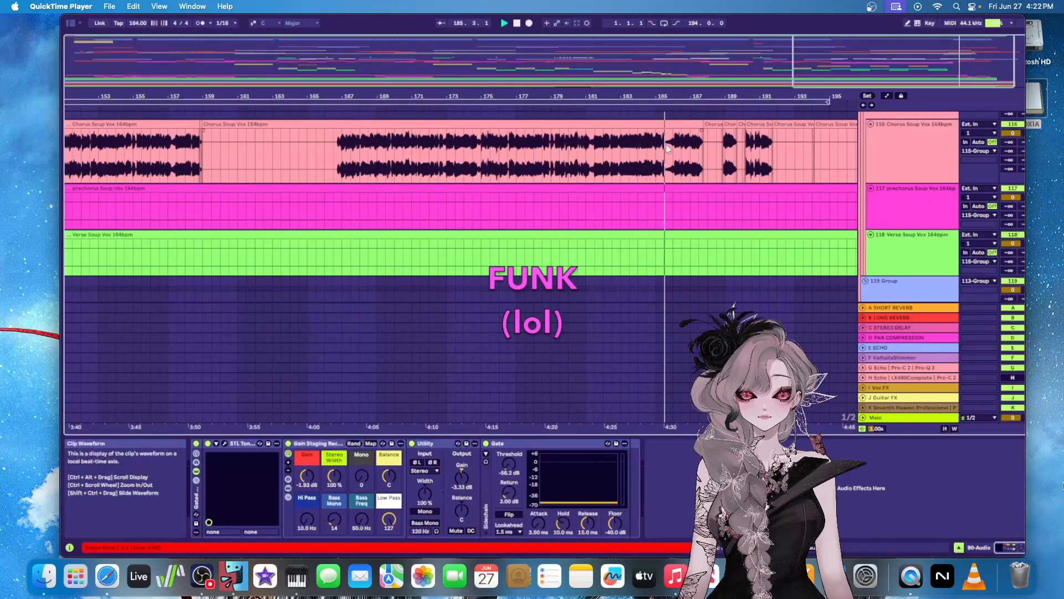
pyautogui.scroll(-5, 778, 184)
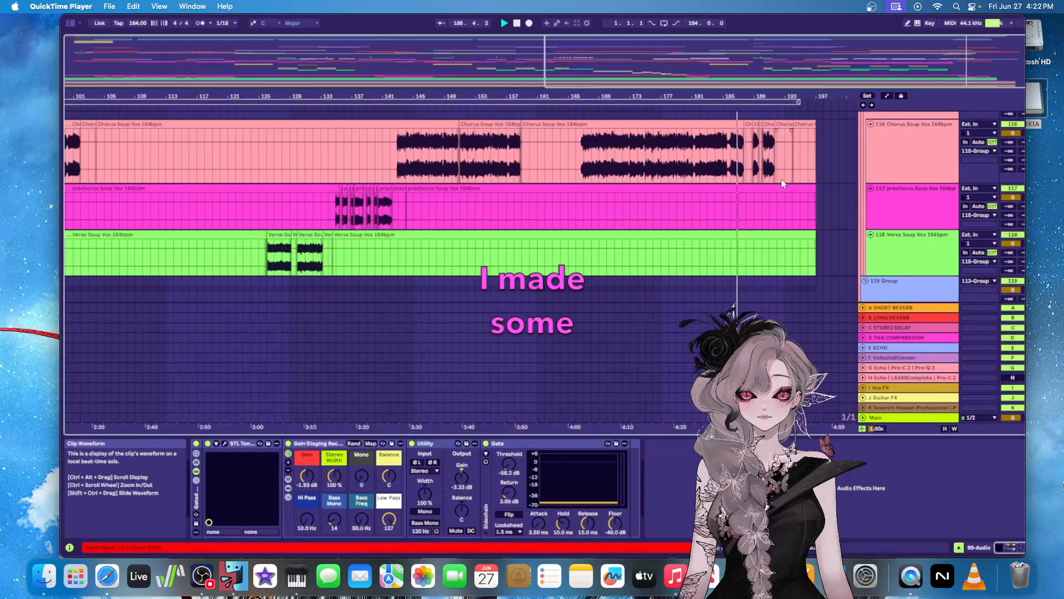
pyautogui.moveTo(828, 62); pyautogui.dragTo(842, 62)
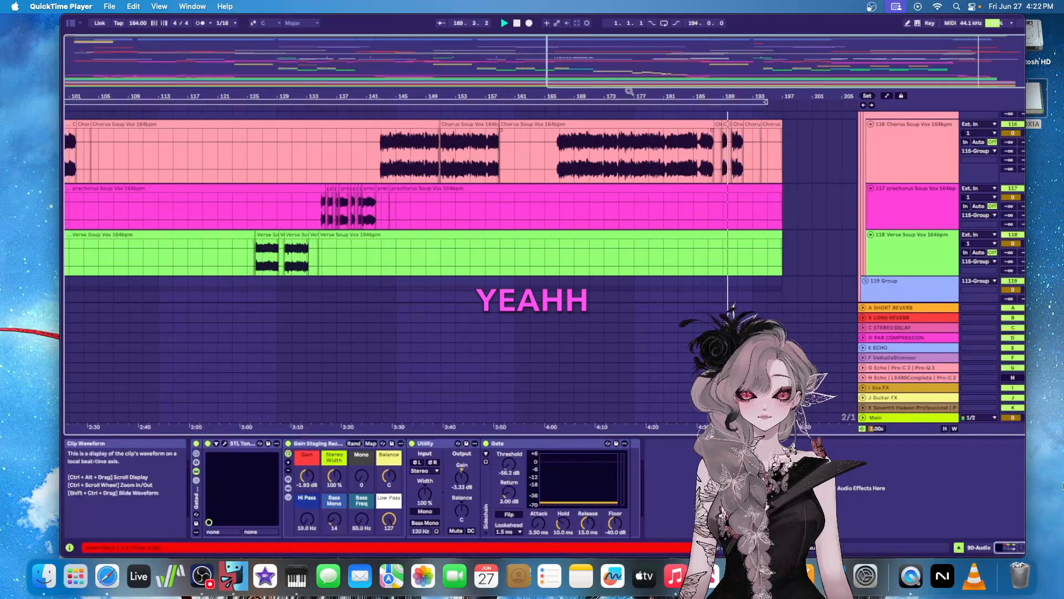
pyautogui.moveTo(629, 64); pyautogui.dragTo(630, 42)
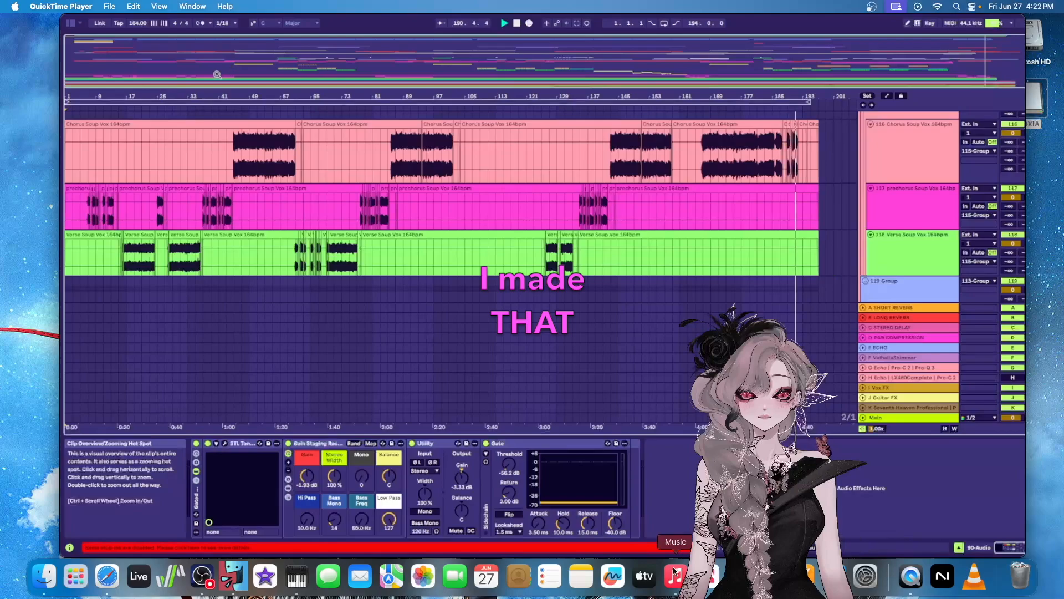
# Resume the recorded playback and look through the tracks from Guitar and Live Drums through bass, percussion and acid to the STAB GROUP
pyautogui.moveTo(565, 501)
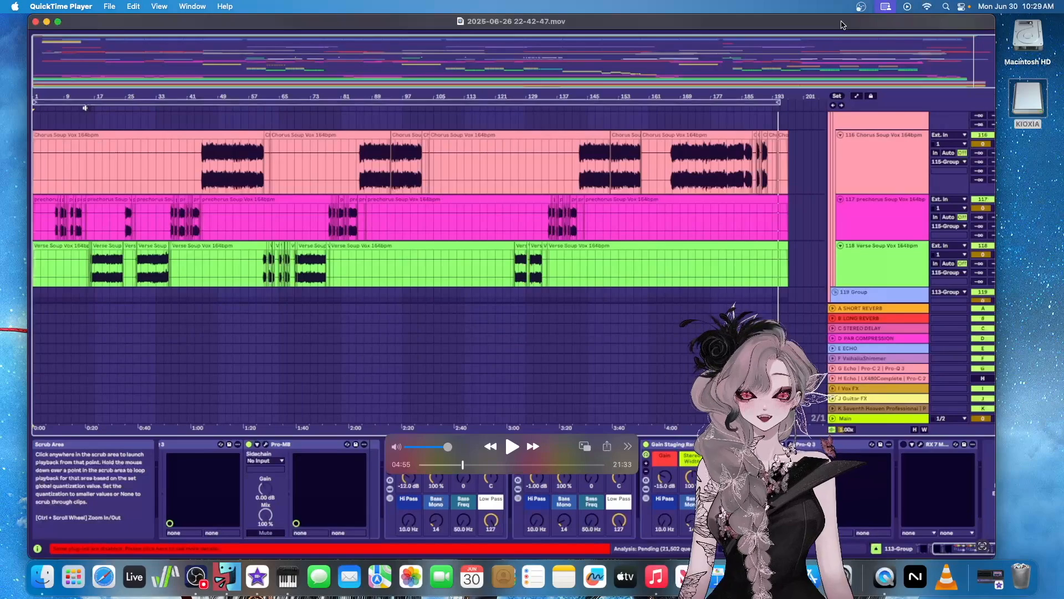
pyautogui.press('space')
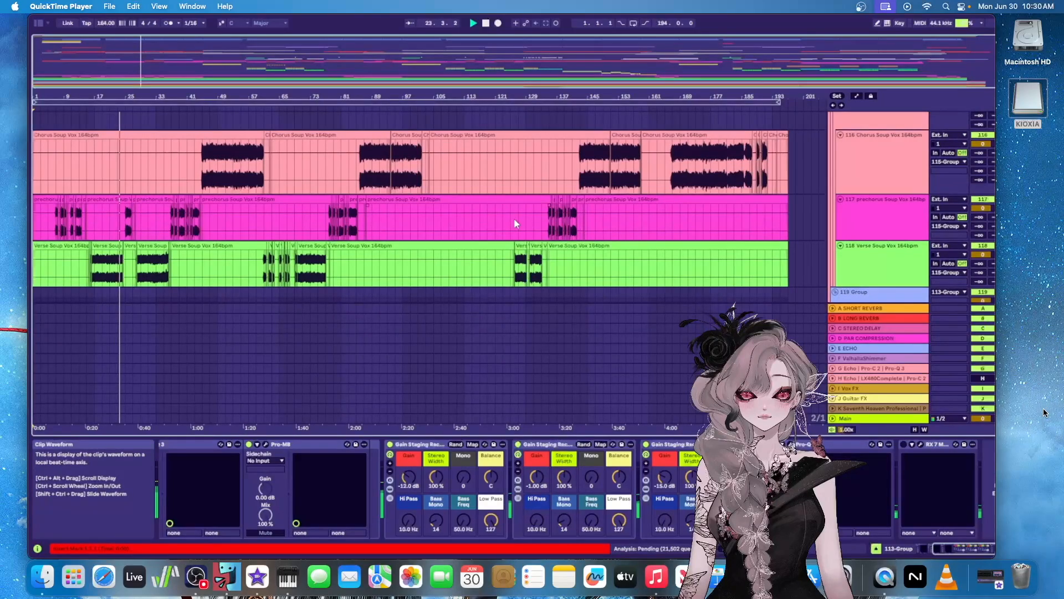
pyautogui.moveTo(514, 458)
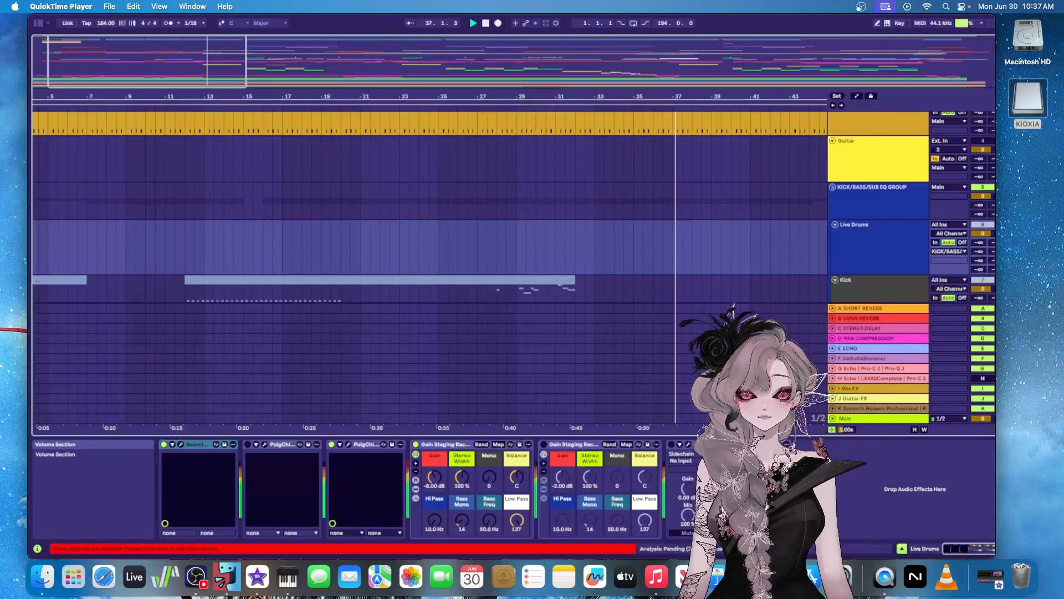
pyautogui.scroll(-5, 429, 207)
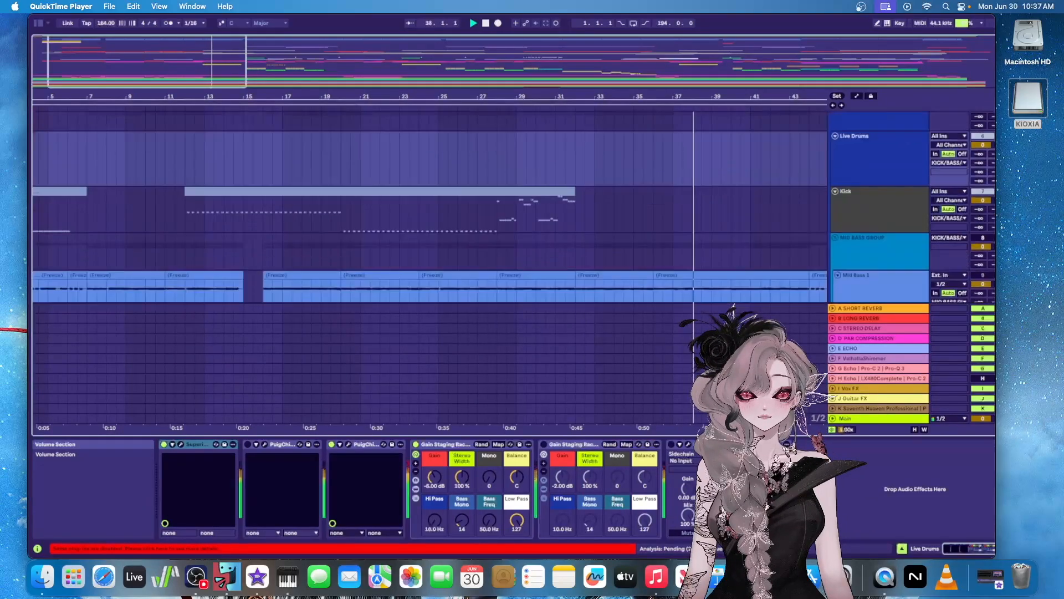
pyautogui.scroll(-5, 430, 222)
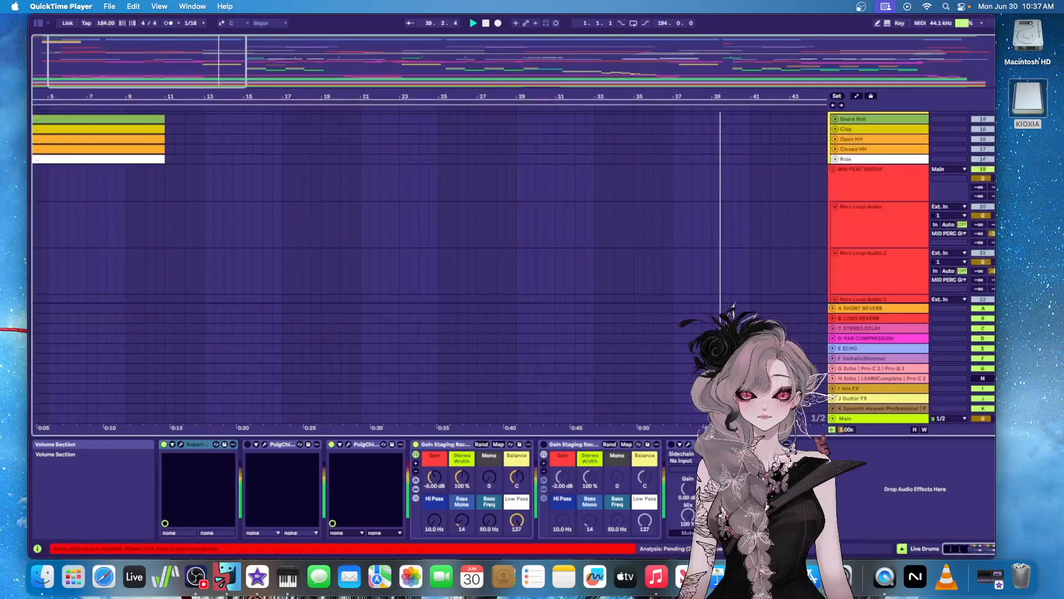
pyautogui.scroll(-5, 430, 222)
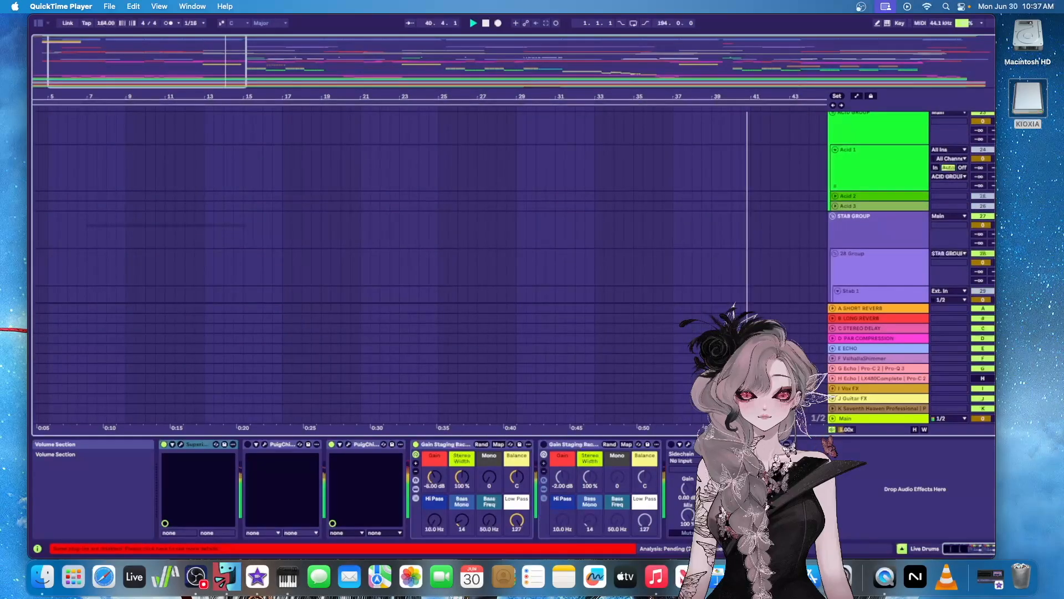
pyautogui.scroll(-5, 429, 221)
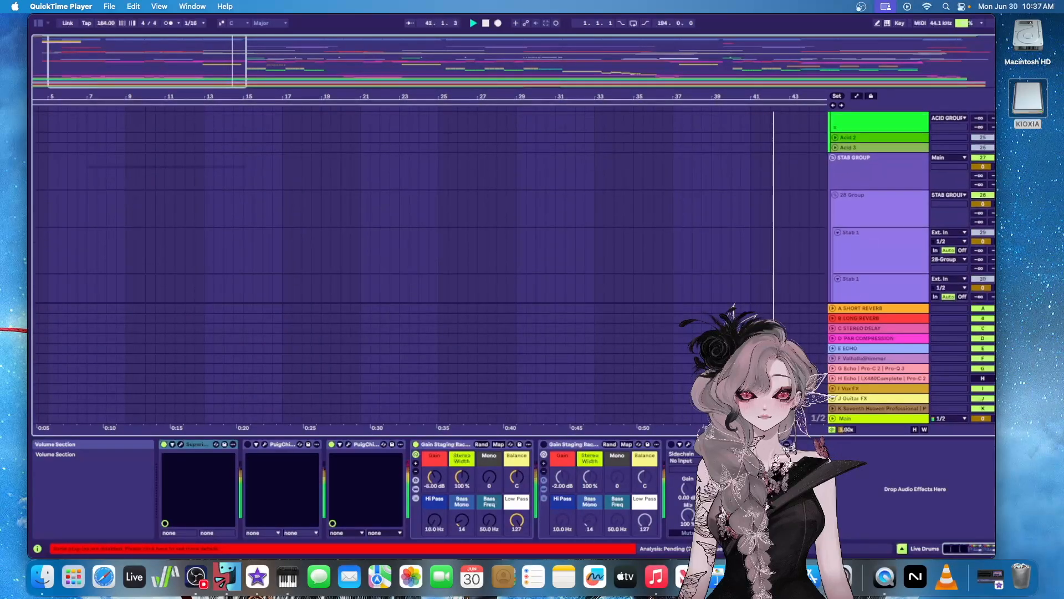
# Look through the melody, pad, riser and impact tracks and on to the guitar tracks ending at 100 Audio
pyautogui.scroll(-3, 430, 222)
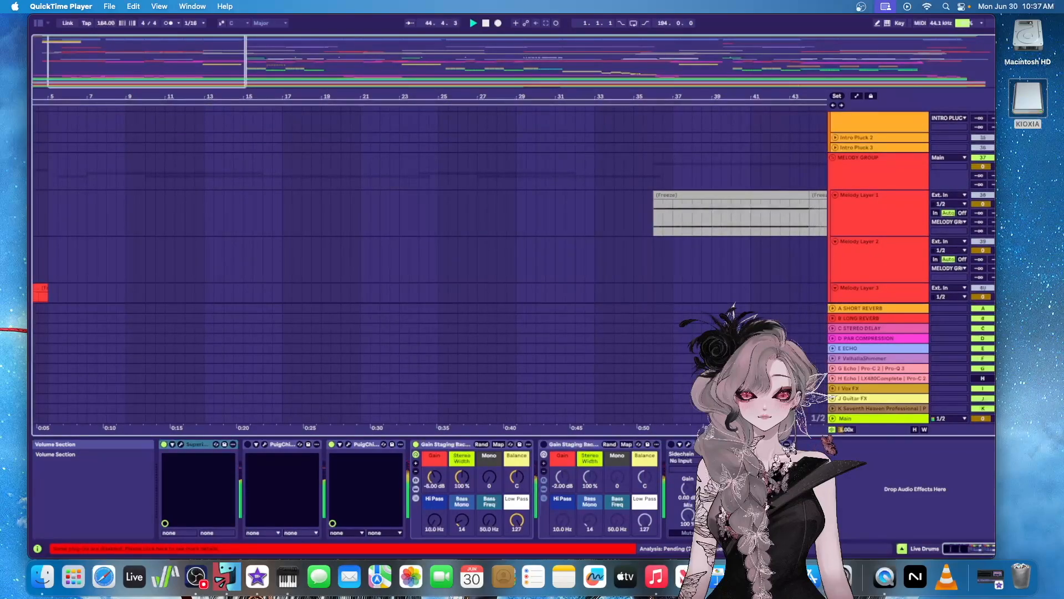
pyautogui.scroll(-8, 429, 221)
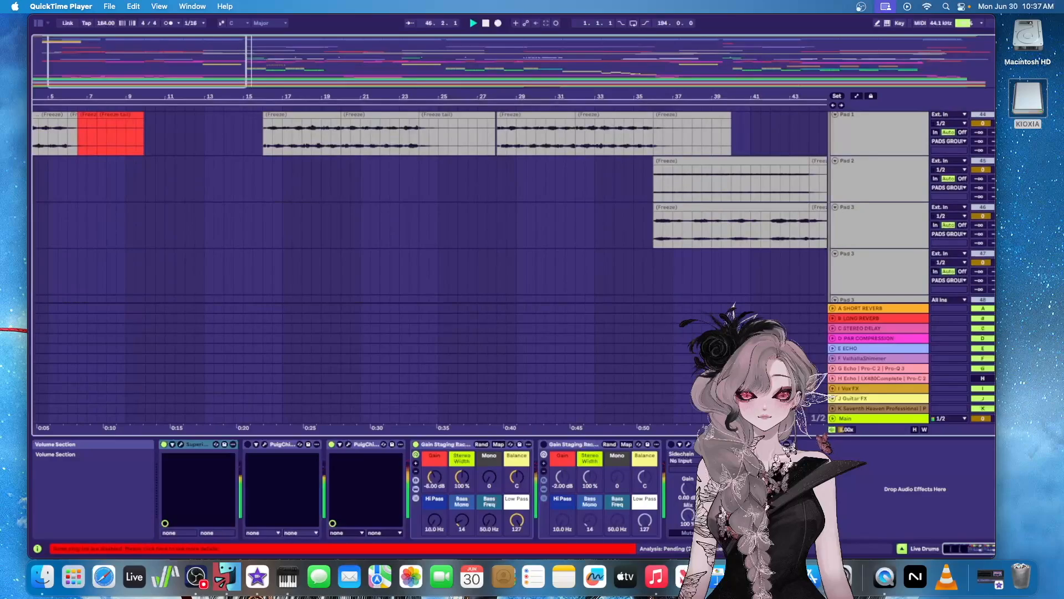
pyautogui.scroll(-2, 430, 222)
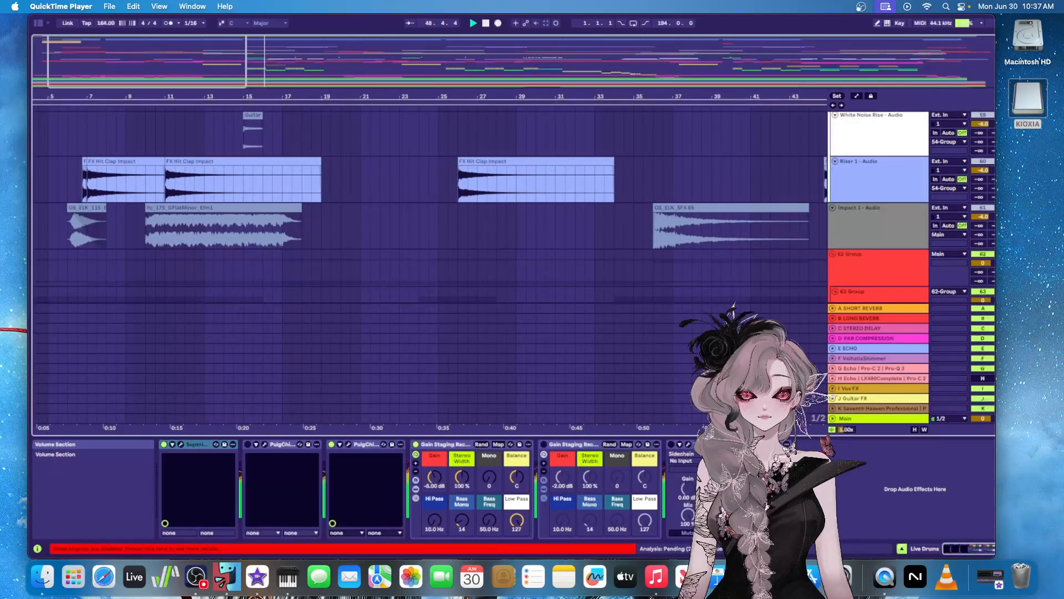
pyautogui.scroll(-15, 430, 205)
pyautogui.scroll(-5, 429, 205)
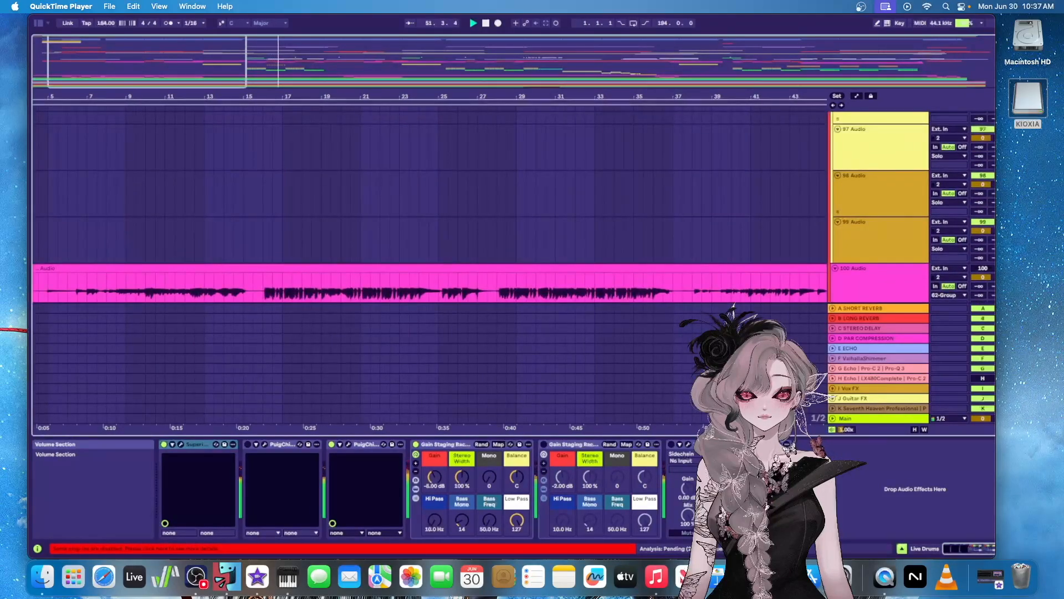
# Solo the 113 Group of vocal tracks and bring up its device chain
pyautogui.scroll(10, 429, 205)
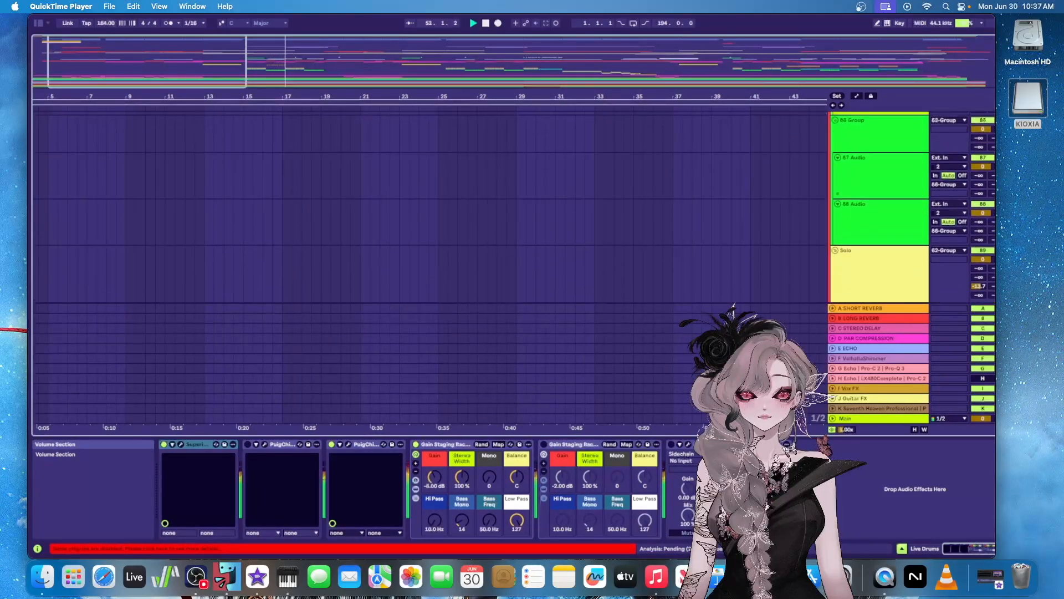
pyautogui.scroll(-10, 429, 205)
pyautogui.scroll(-10, 429, 205)
pyautogui.scroll(3, 429, 205)
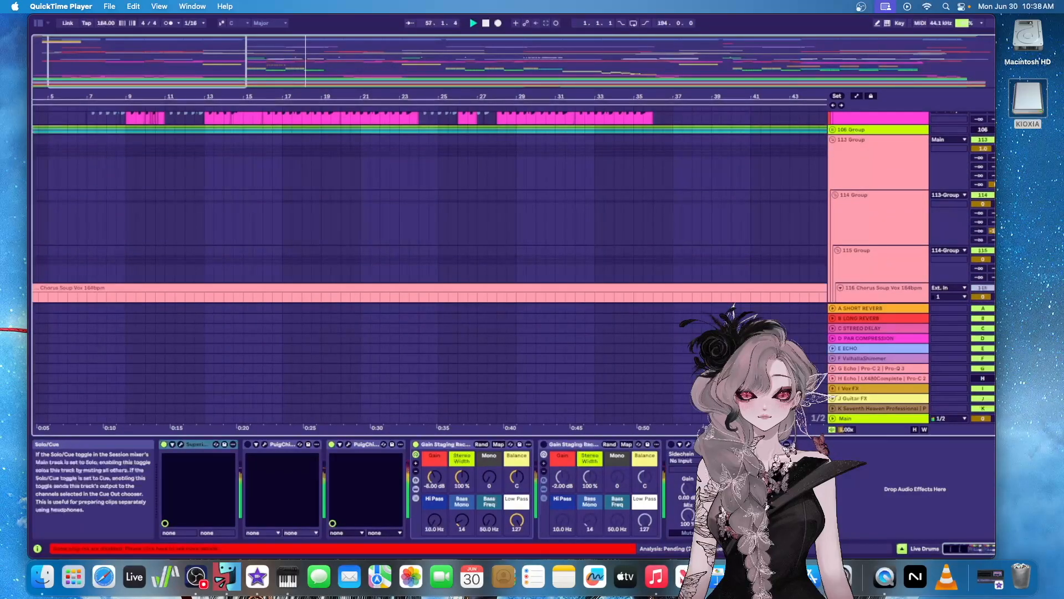
pyautogui.click(994, 139)
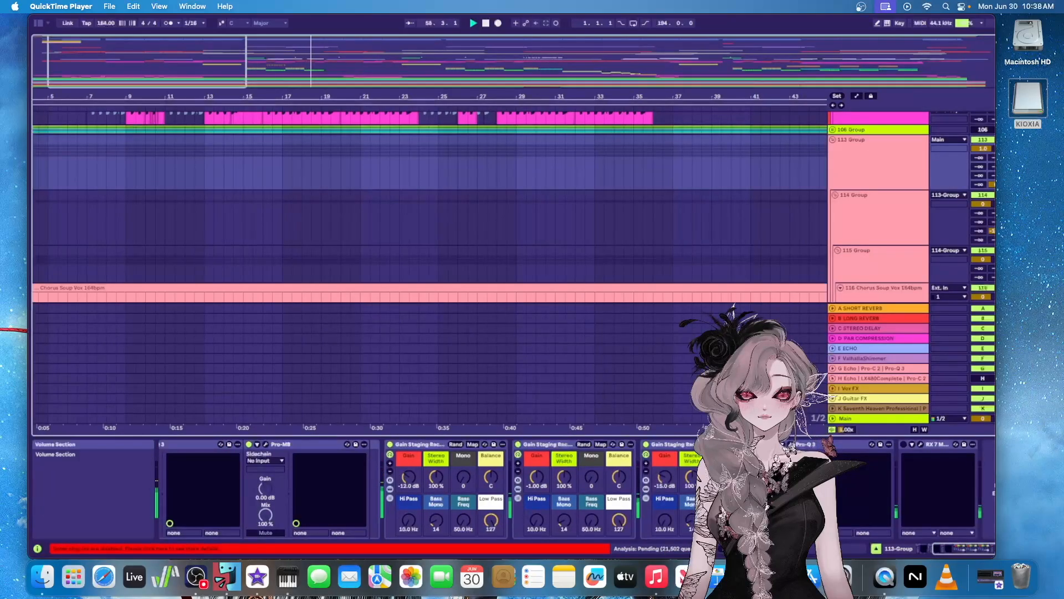
# Examine the guitar clips on the 103 Audio to 105 Audio tracks, widening the visible range to bars 1 to 109
pyautogui.scroll(5, 429, 205)
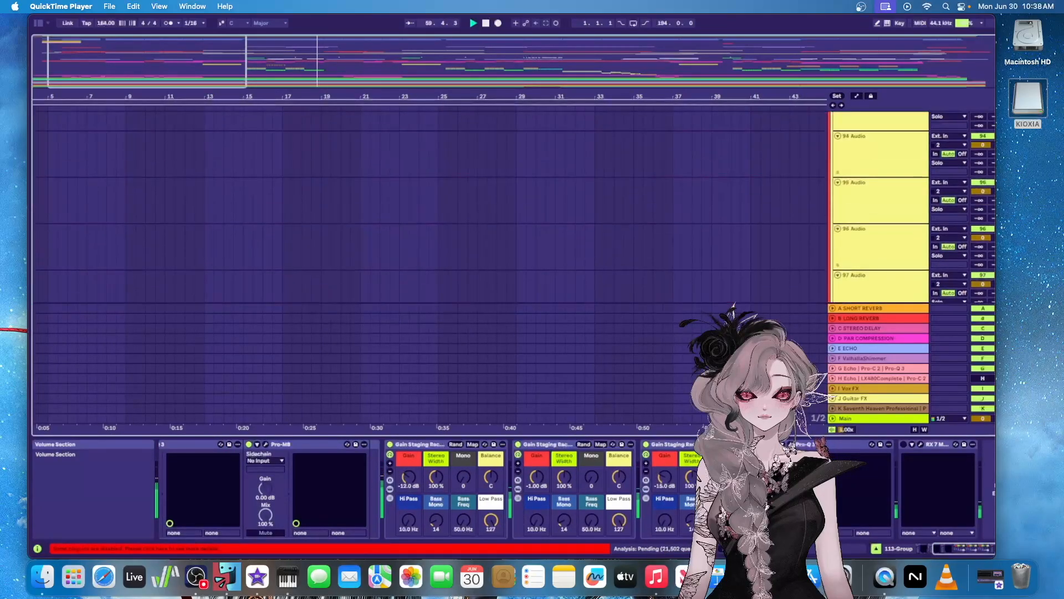
pyautogui.scroll(-5, 430, 205)
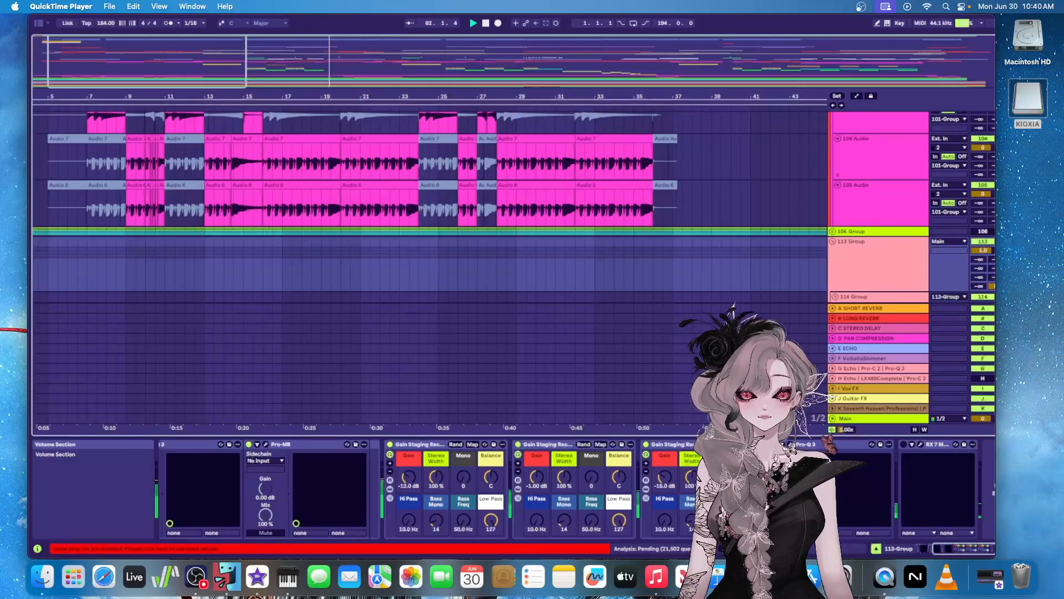
pyautogui.moveTo(236, 62); pyautogui.dragTo(392, 15)
pyautogui.scroll(-2, 739, 157)
pyautogui.scroll(10, 738, 159)
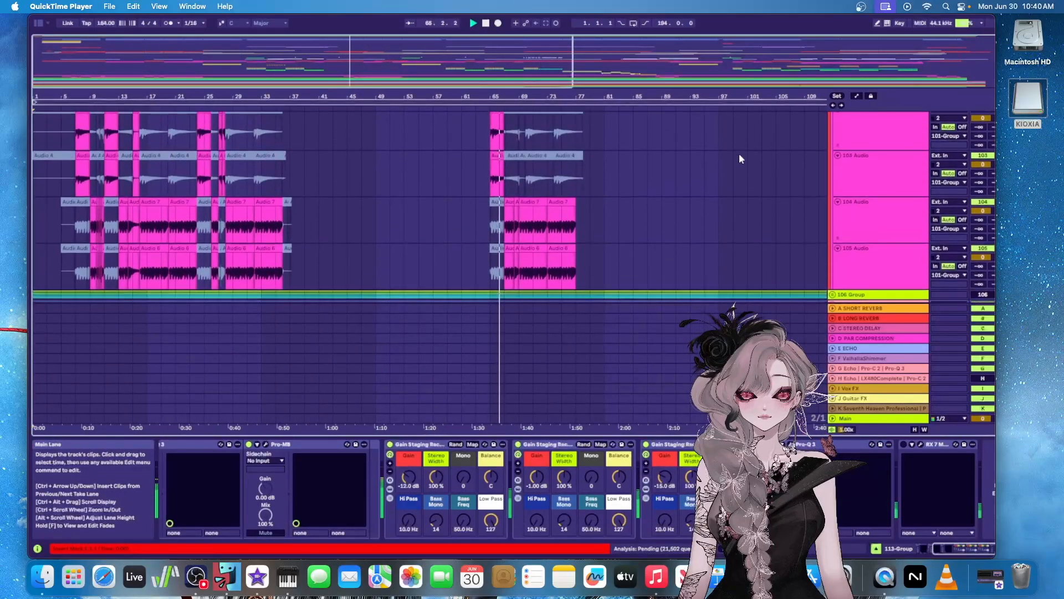
# Examine the guitar clips in the 86 Group and 81 Group across bars 37 to 161, ending at the 81 Group track
pyautogui.scroll(8, 744, 149)
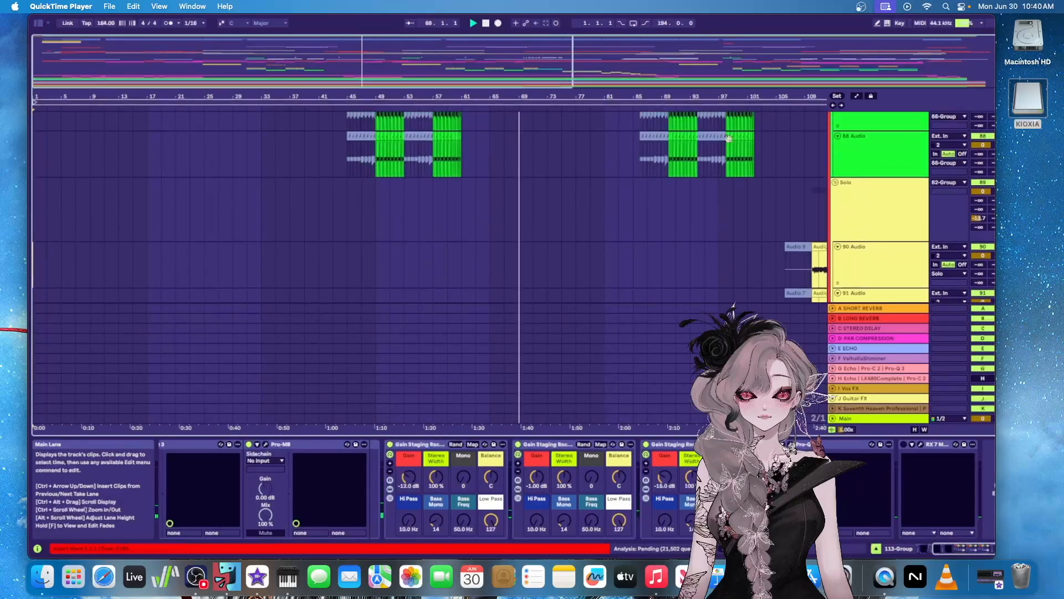
pyautogui.moveTo(542, 72); pyautogui.dragTo(795, 64)
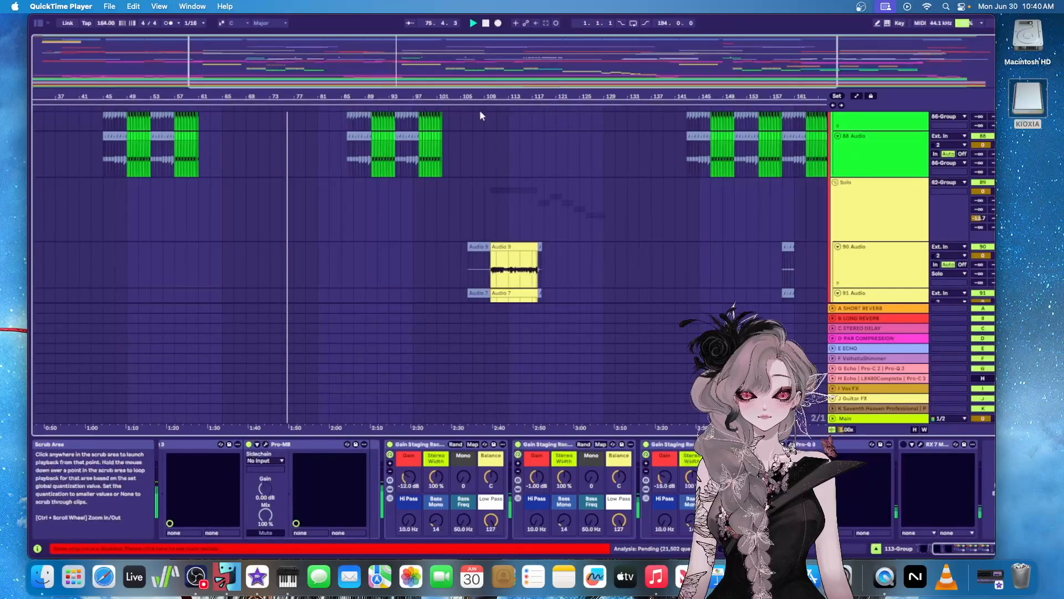
pyautogui.scroll(3, 510, 266)
pyautogui.scroll(6, 534, 151)
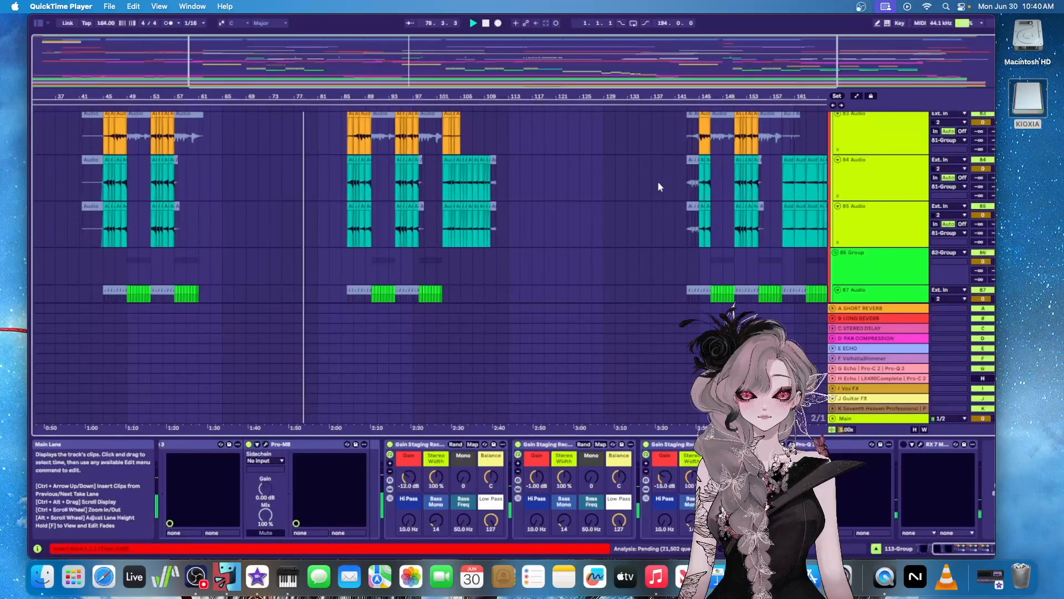
pyautogui.scroll(-4, 657, 182)
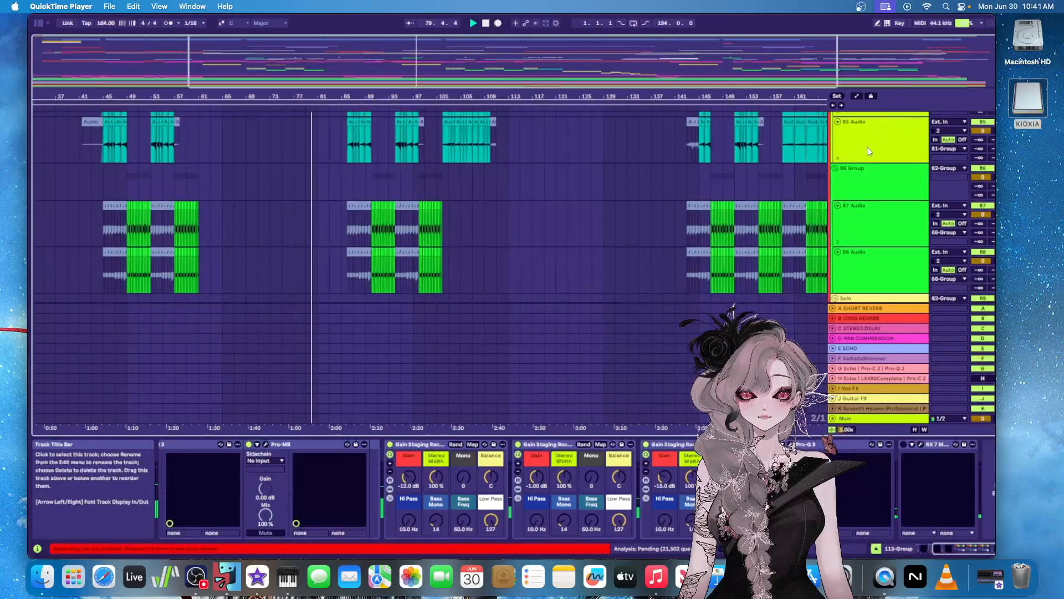
pyautogui.scroll(3, 882, 150)
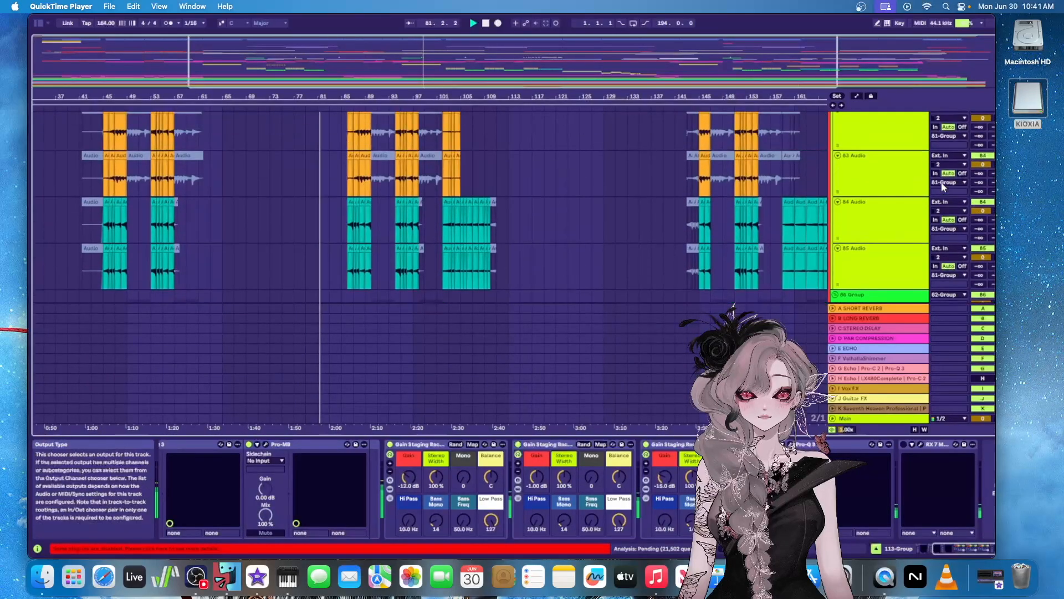
pyautogui.scroll(2, 944, 191)
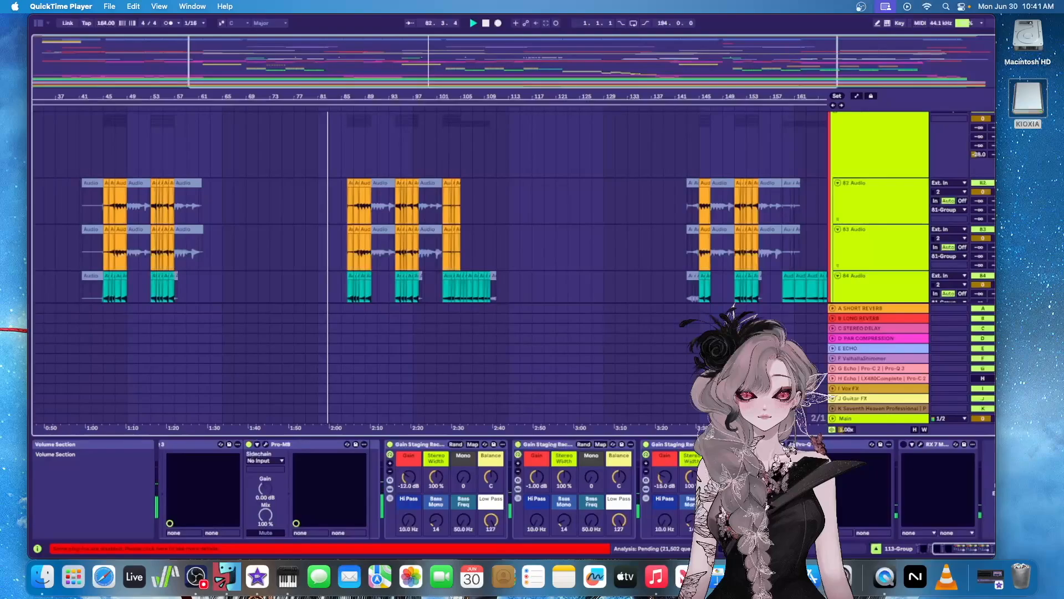
pyautogui.scroll(2, 948, 222)
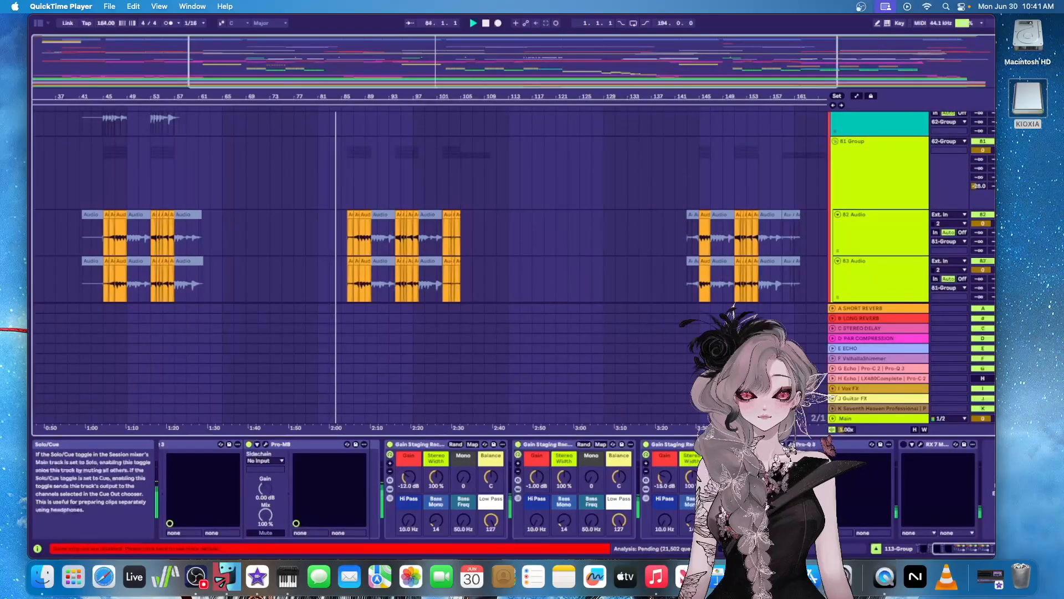
pyautogui.click(887, 169)
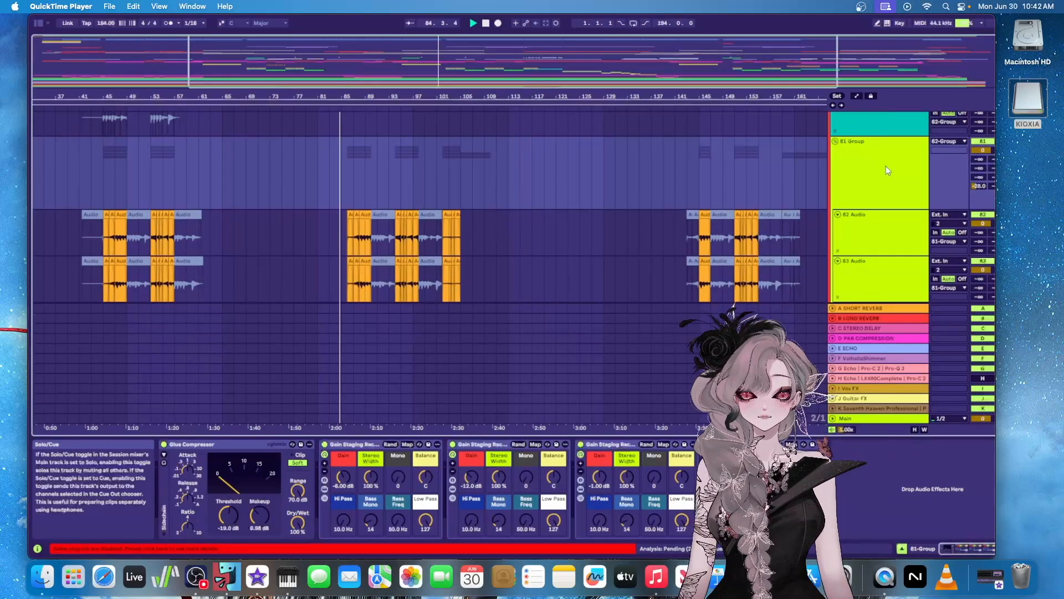
pyautogui.press('space')
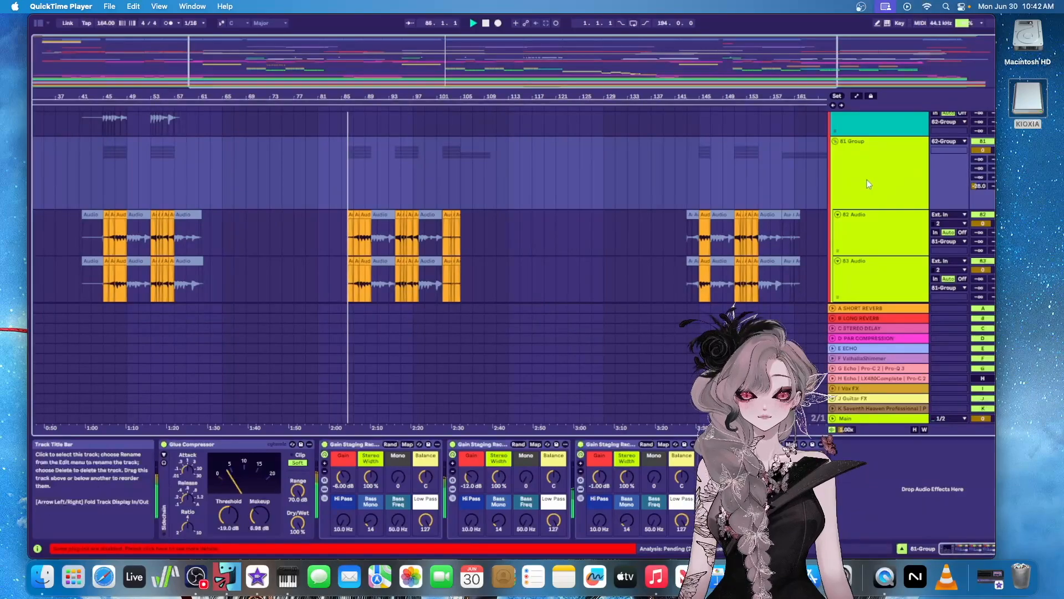
pyautogui.scroll(-5, 673, 221)
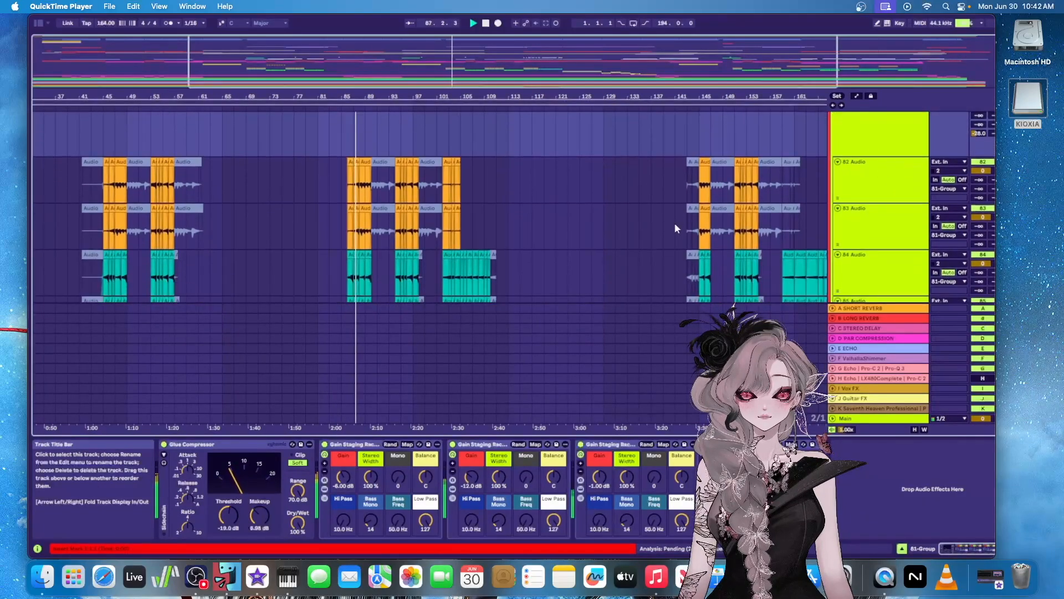
pyautogui.scroll(-4, 715, 209)
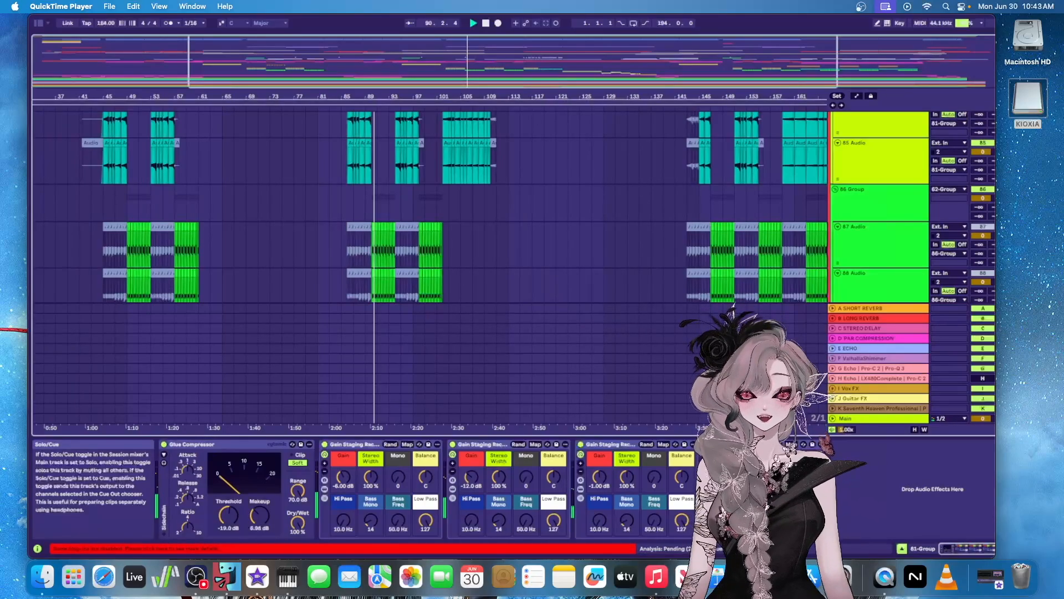
# Continue the playback and solo the Solo group, bringing up its device chain
pyautogui.press('space')
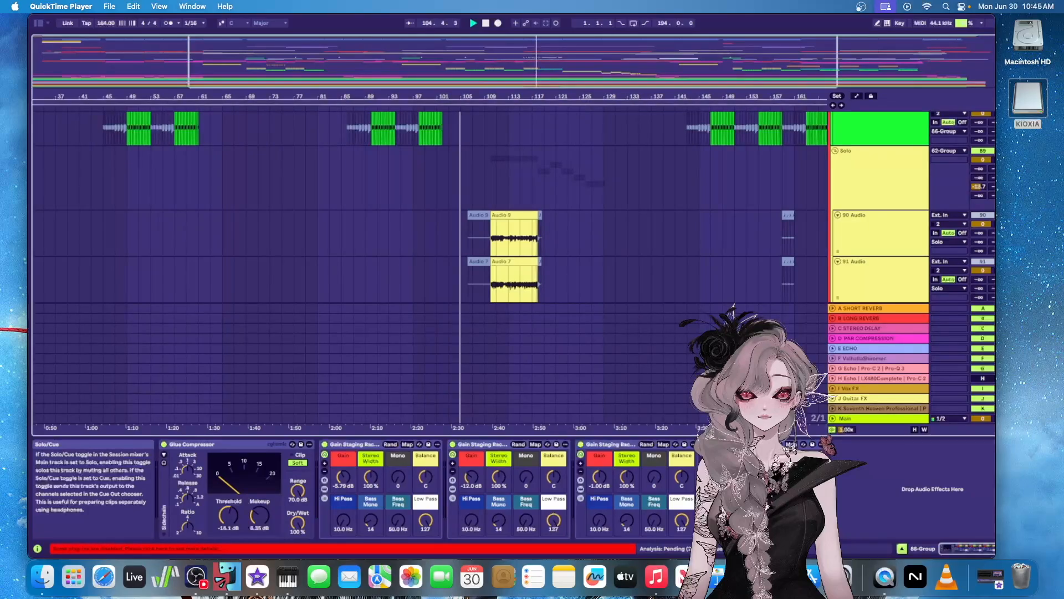
pyautogui.click(815, 203)
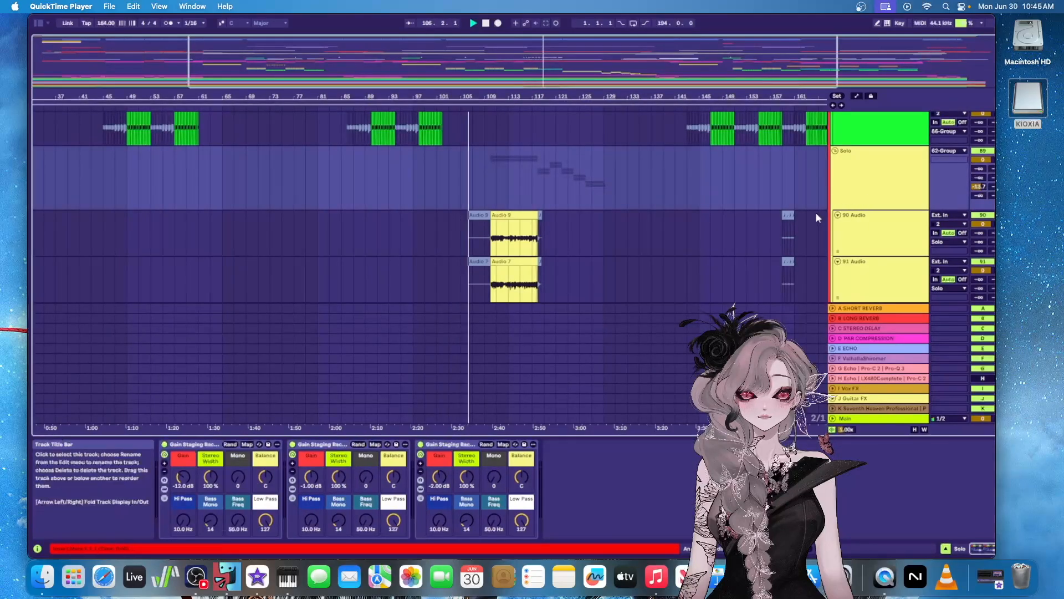
# Examine the lead clips on the Solo group's 90 Audio to 97 Audio tracks while playback runs from bar 106 to bar 124
pyautogui.scroll(-2, 593, 176)
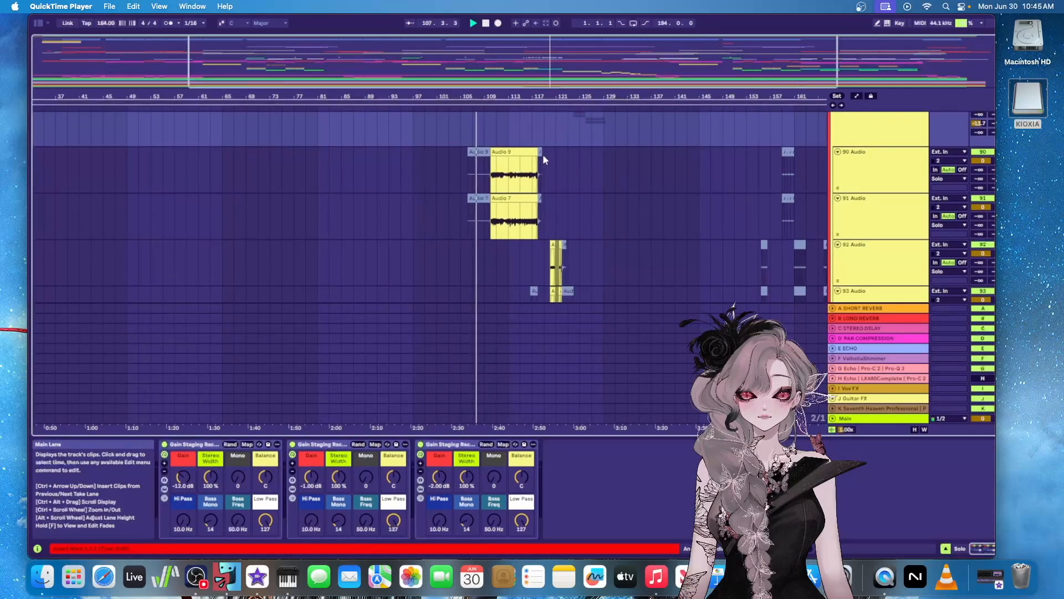
pyautogui.scroll(5, 572, 178)
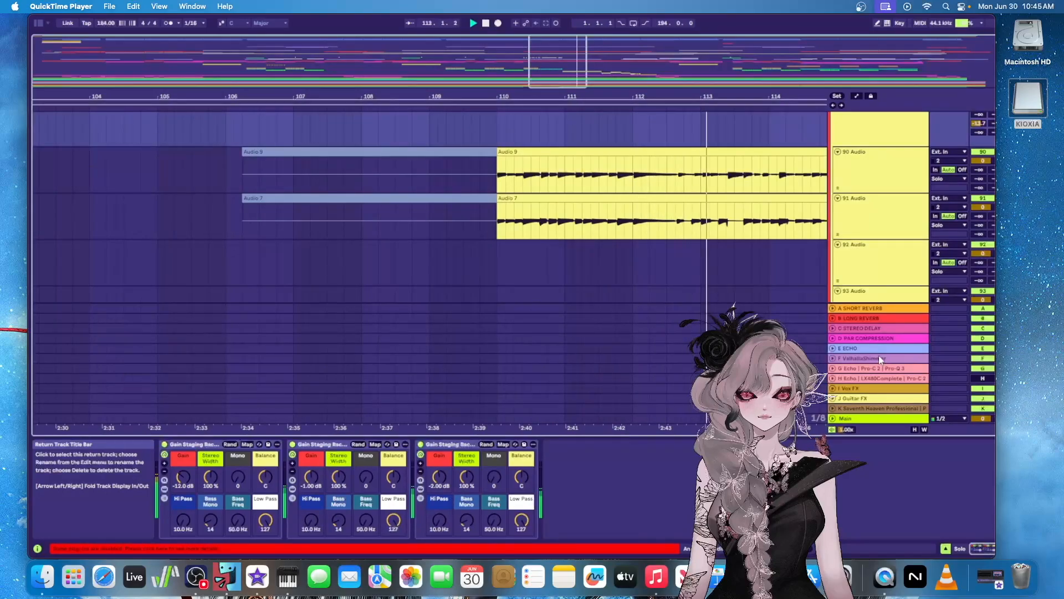
pyautogui.moveTo(555, 67); pyautogui.dragTo(612, 65)
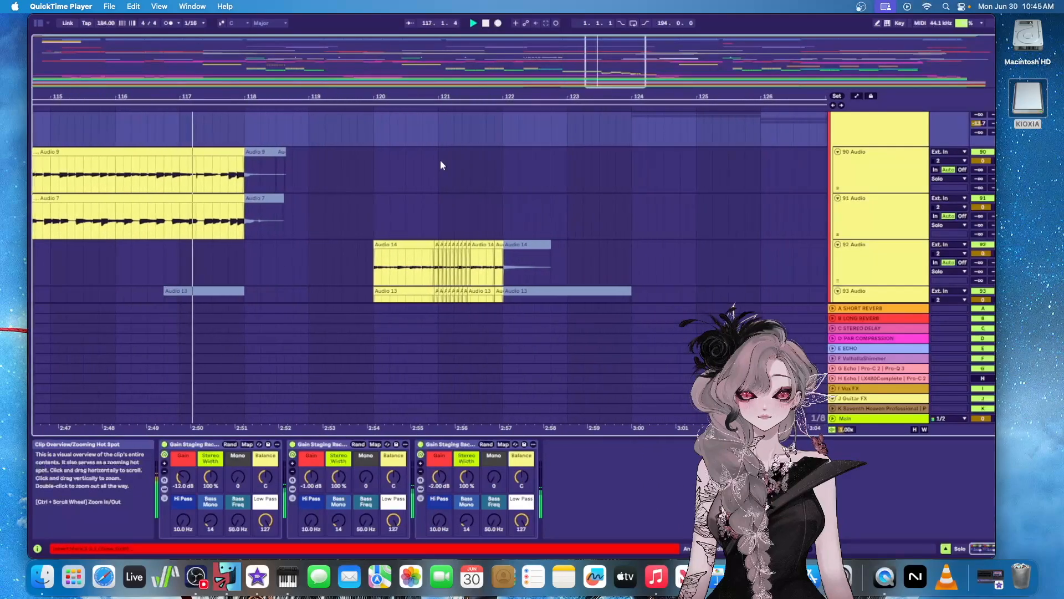
pyautogui.scroll(-5, 440, 165)
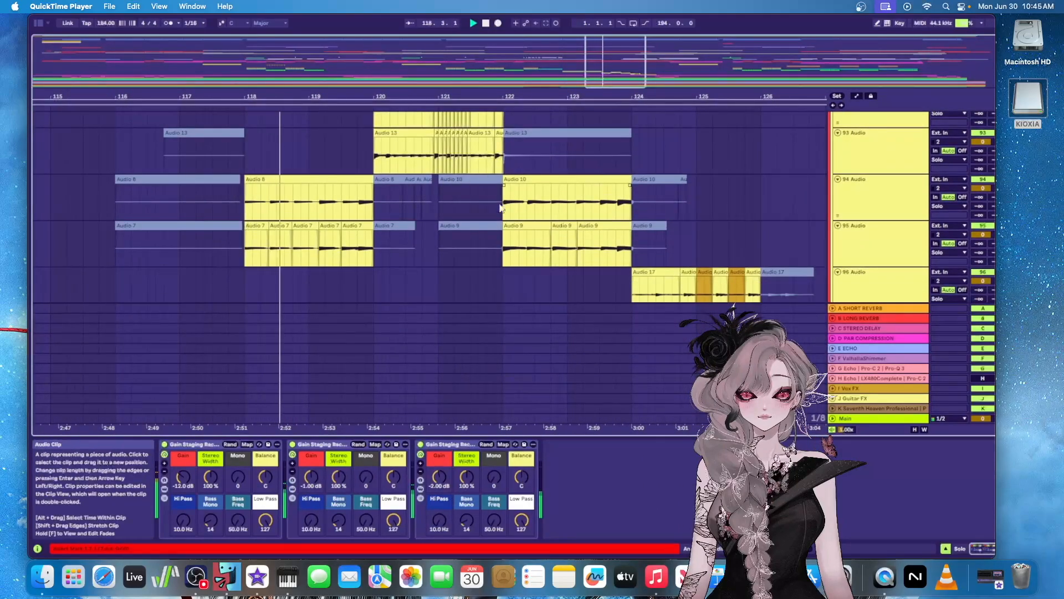
pyautogui.scroll(1, 515, 206)
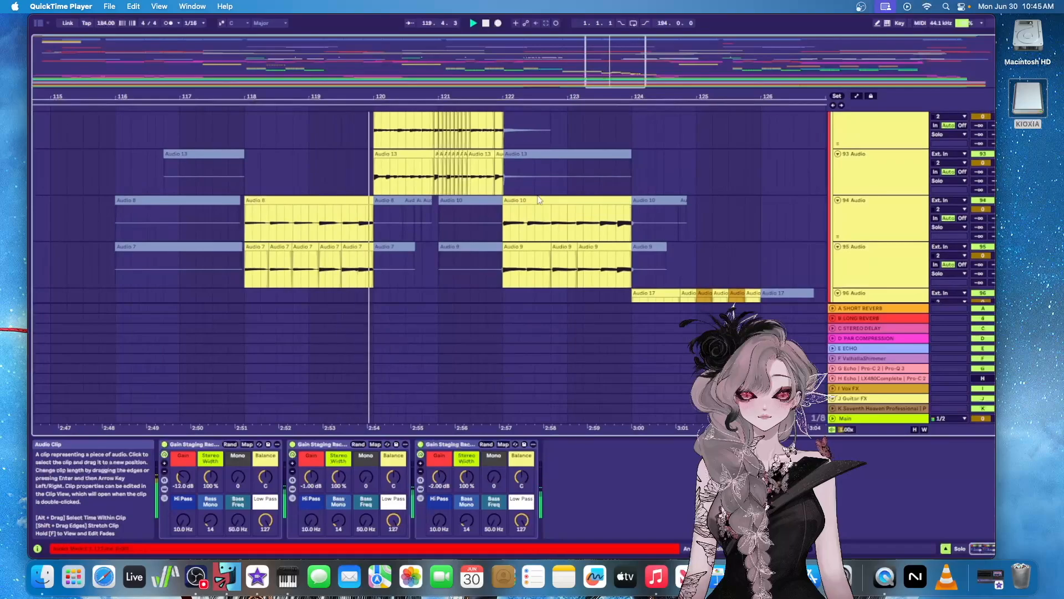
pyautogui.scroll(2, 785, 196)
pyautogui.scroll(-2, 785, 197)
pyautogui.scroll(-2, 784, 198)
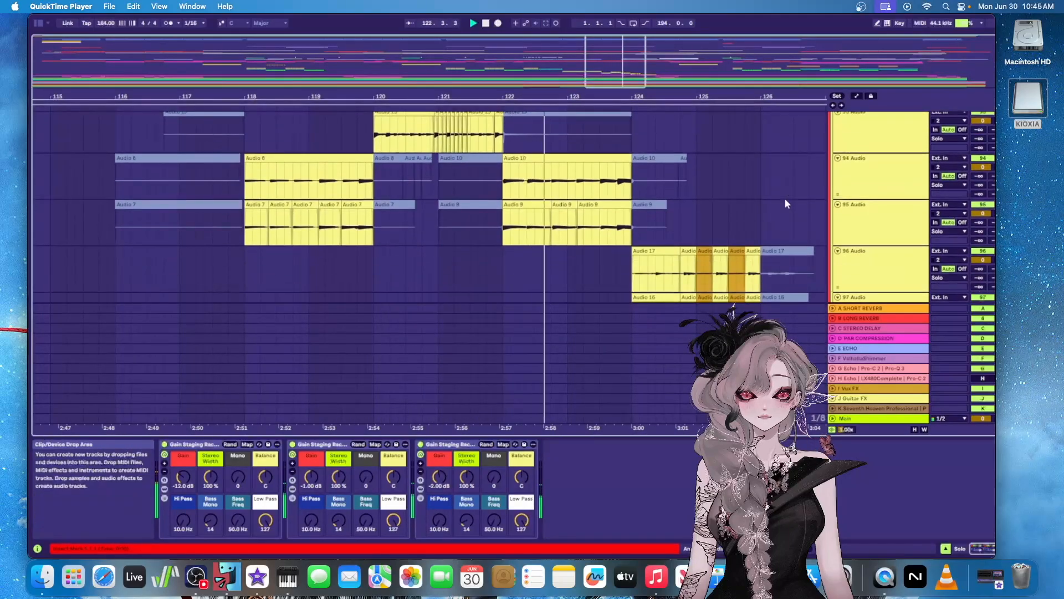
pyautogui.scroll(-5, 785, 198)
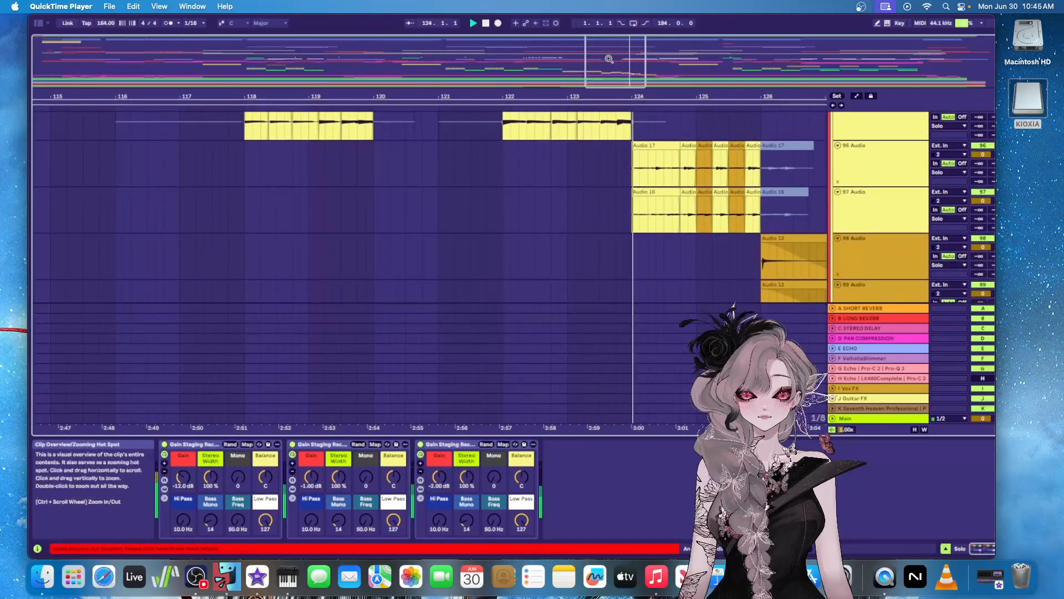
# Examine the closing solo clips on 96 Audio to 99 Audio across bars 121 to 133, return to the Solo group and pause playback
pyautogui.hscroll(10, 589, 177)
pyautogui.scroll(-2, 581, 191)
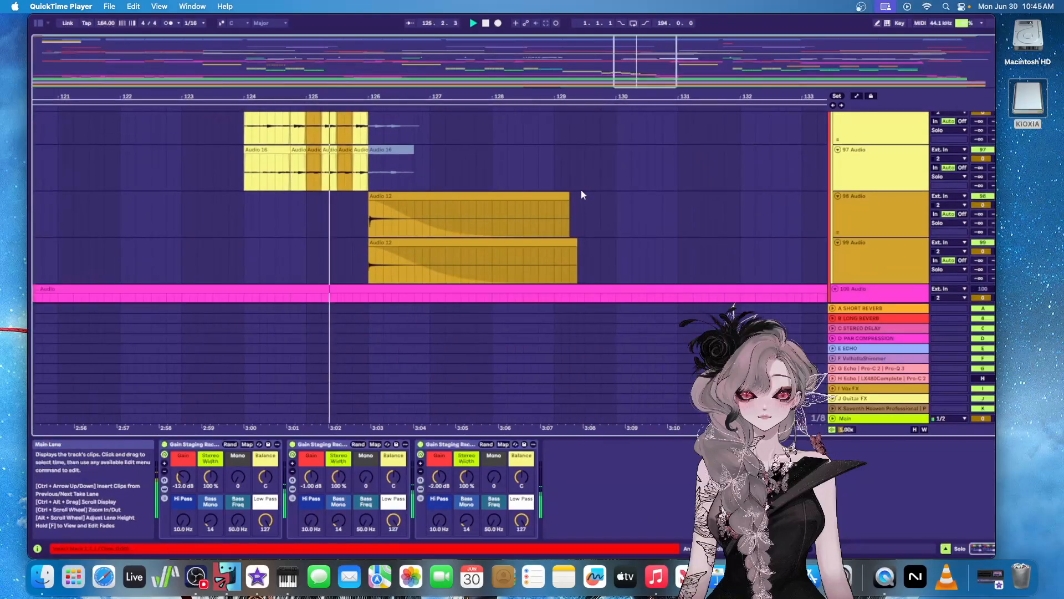
pyautogui.scroll(-2, 580, 189)
pyautogui.scroll(4, 623, 212)
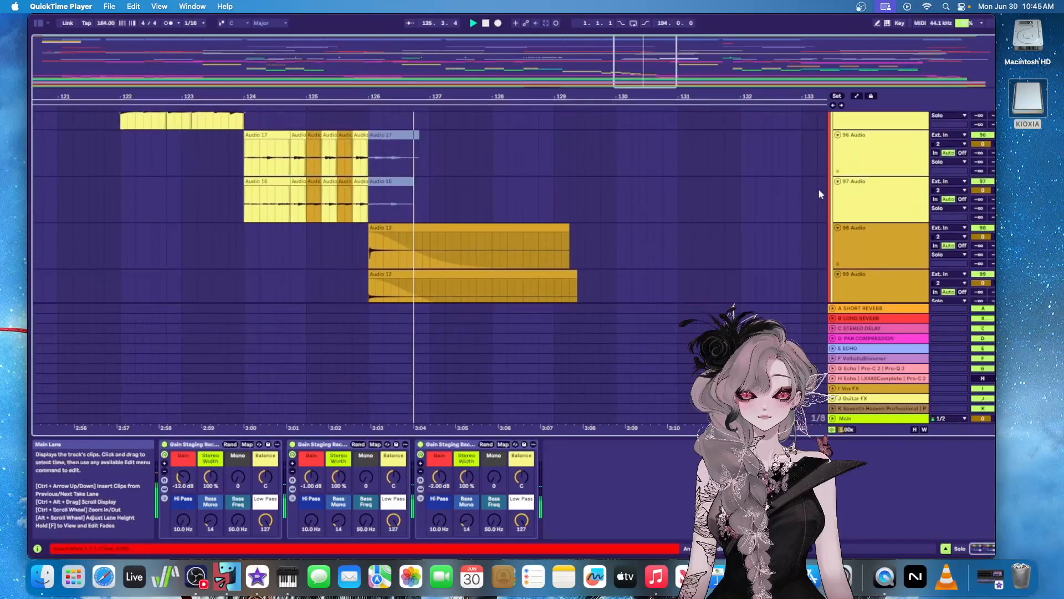
pyautogui.scroll(8, 809, 191)
pyautogui.press('space')
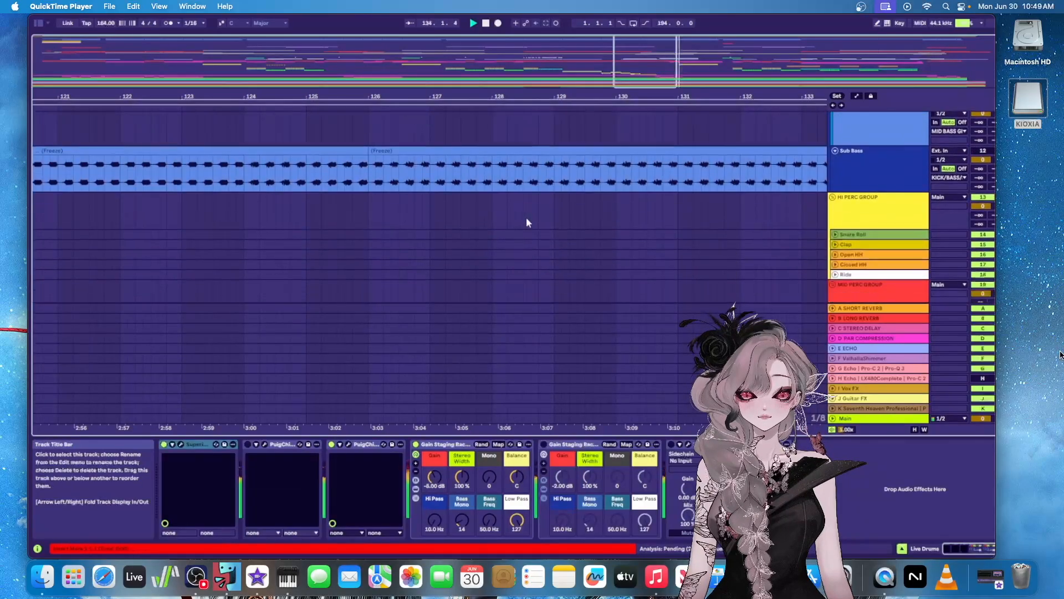
# Follow the playback from the Sub Bass through the HI PERC GROUP and MID PERC GROUP, and select the Perc Loop Audio 2 track
pyautogui.scroll(-2, 489, 225)
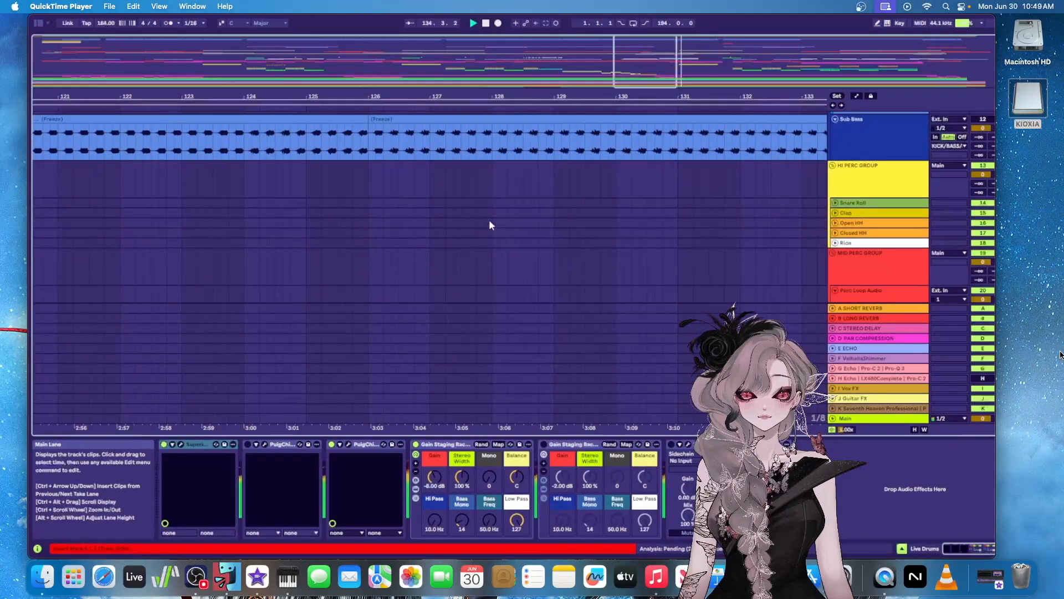
pyautogui.scroll(-6, 204, 188)
pyautogui.scroll(-5, 219, 192)
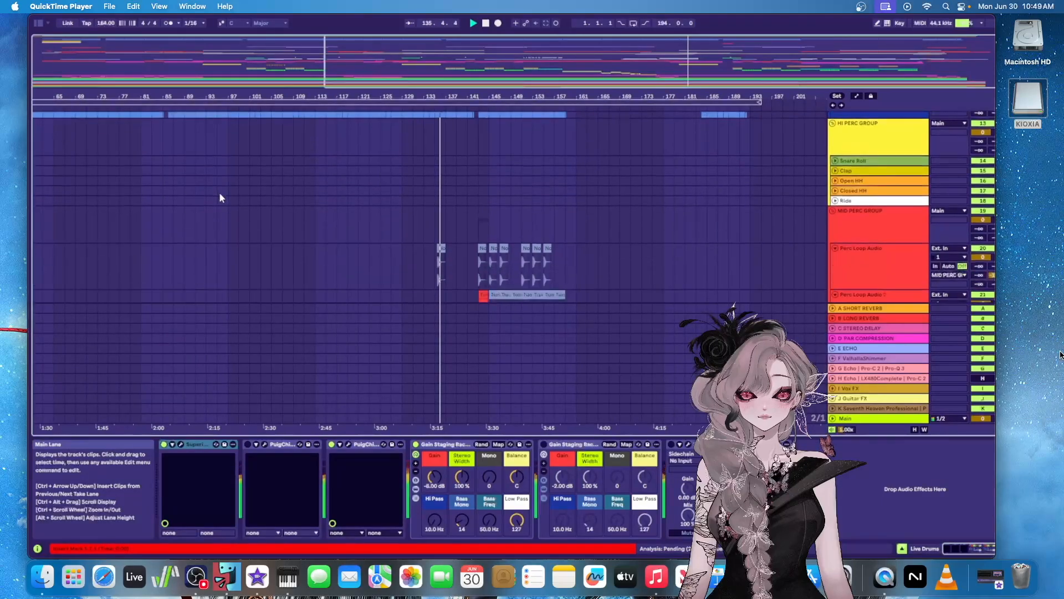
pyautogui.scroll(-2, 261, 194)
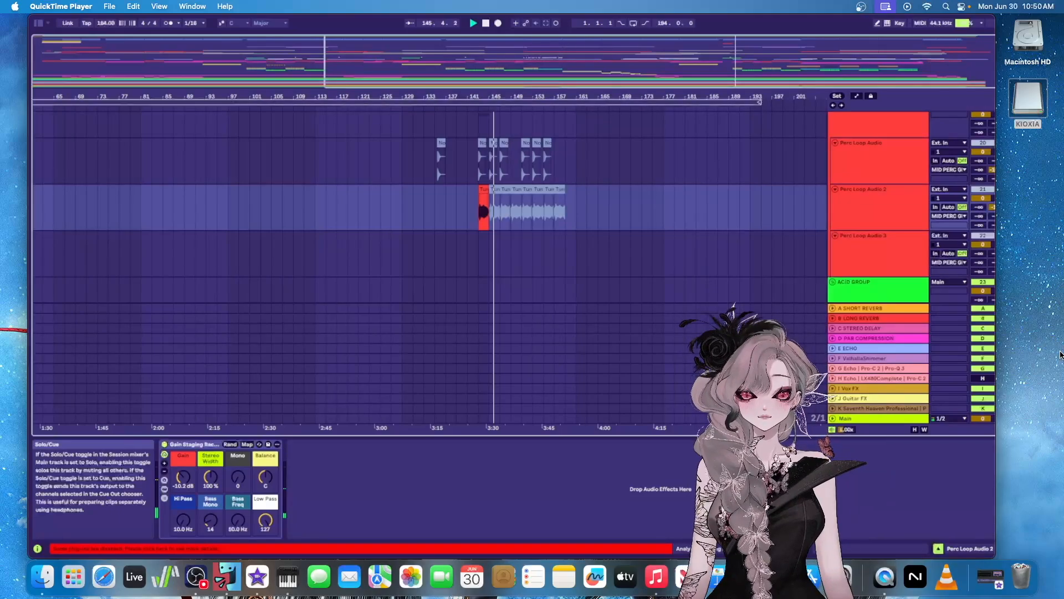
pyautogui.click(879, 217)
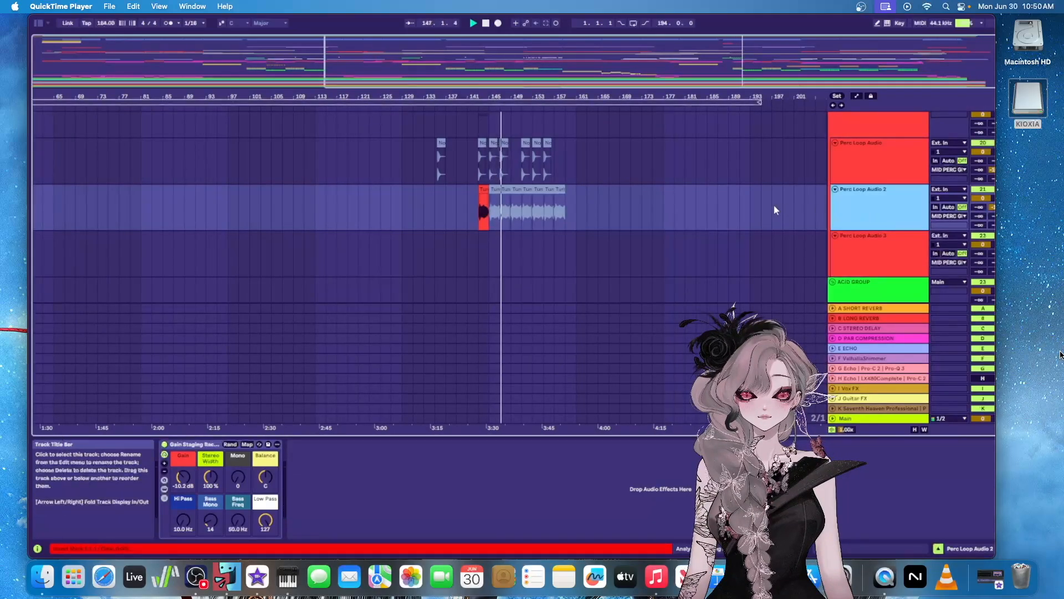
# Follow the playback from the STAB GROUP through the INTRO PLUCKS GROUP to the MELODY GROUP, and solo its Melody Layer 3 track
pyautogui.scroll(-10, 756, 210)
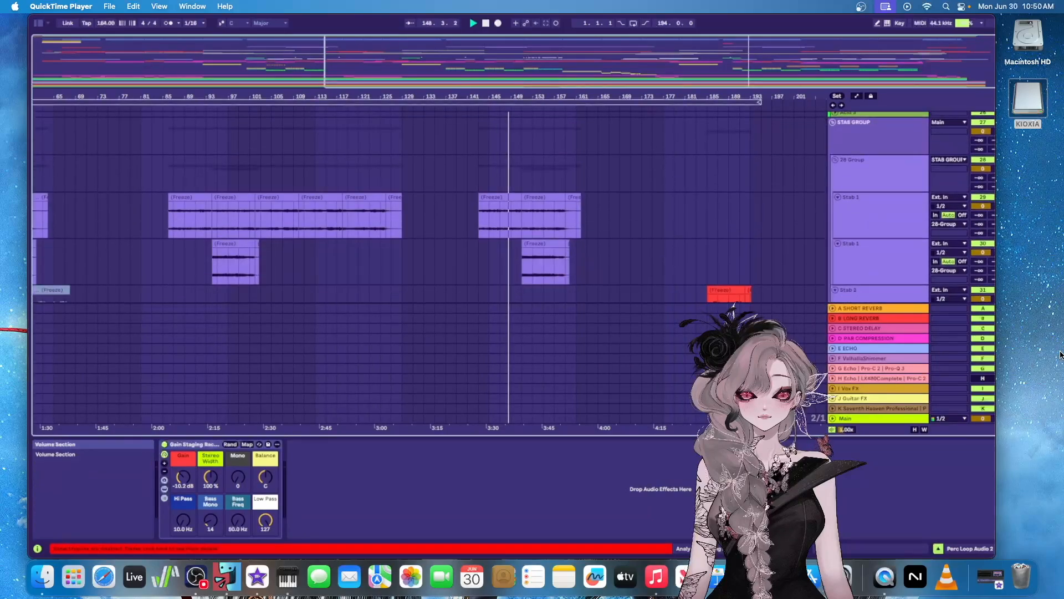
pyautogui.click(998, 198)
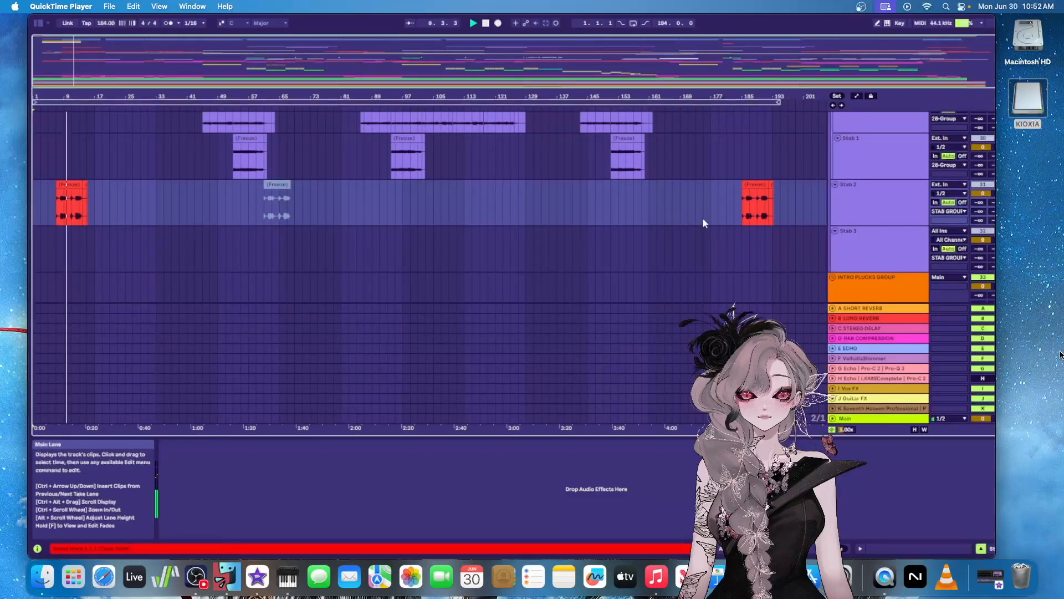
pyautogui.scroll(-3, 702, 219)
pyautogui.scroll(-5, 703, 217)
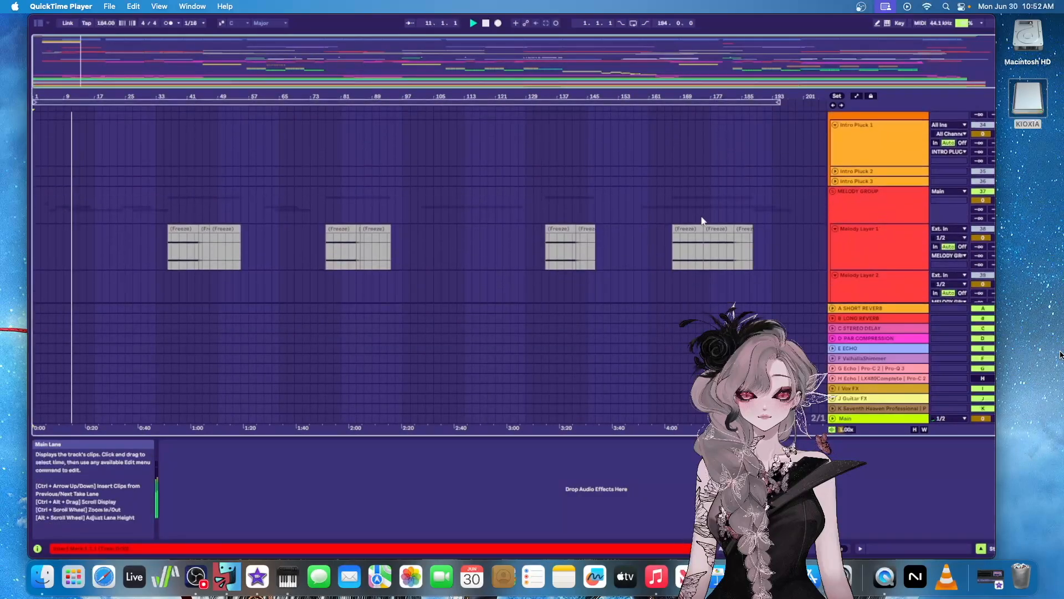
pyautogui.scroll(-2, 695, 214)
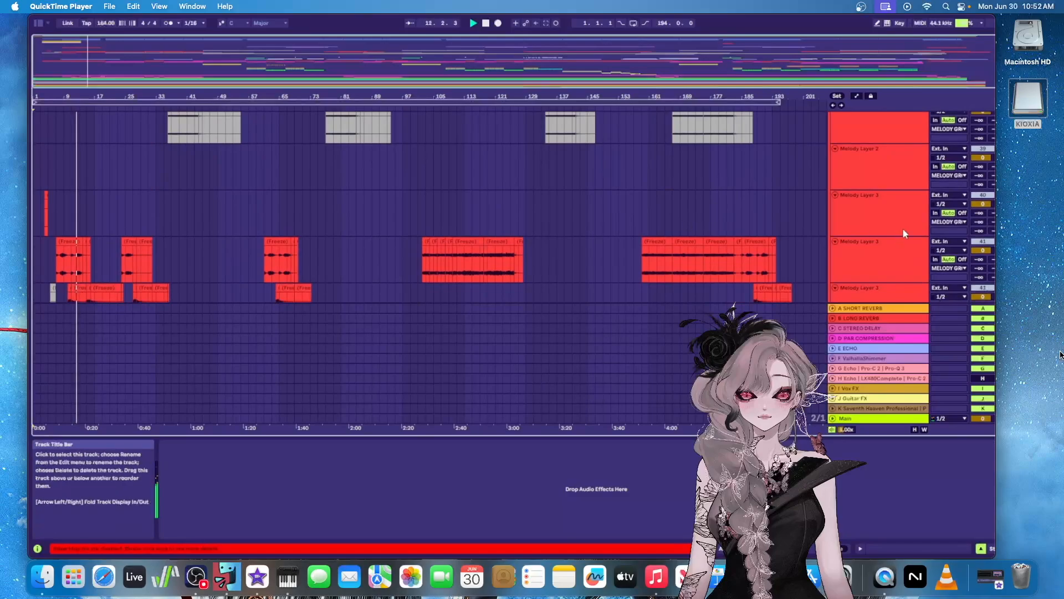
pyautogui.click(995, 241)
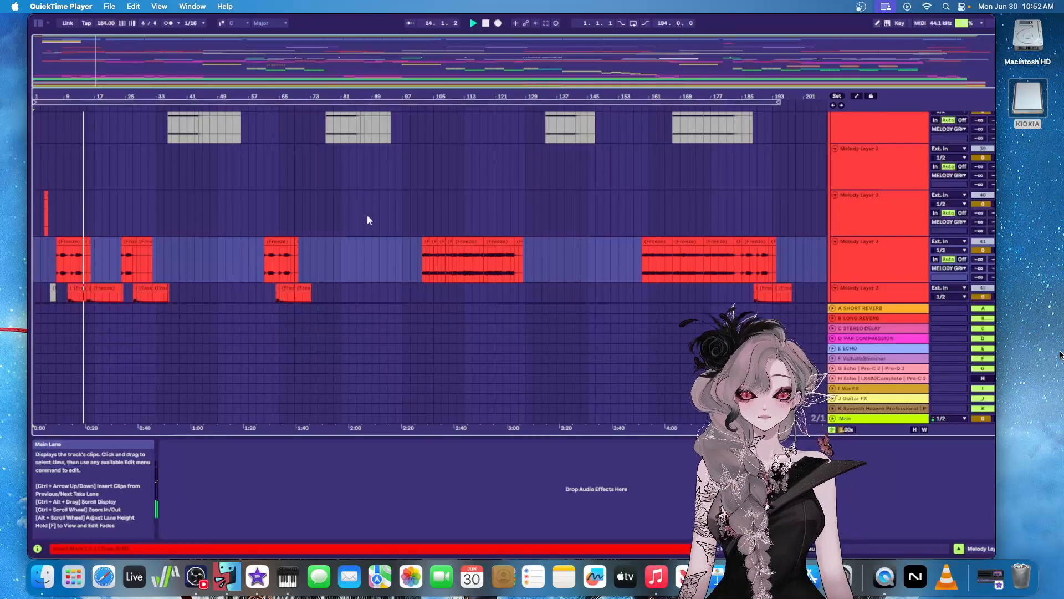
# Pause and resume playback while following the PADS GROUP's Pad 1 to Pad 3 tracks and their device chains
pyautogui.press('space')
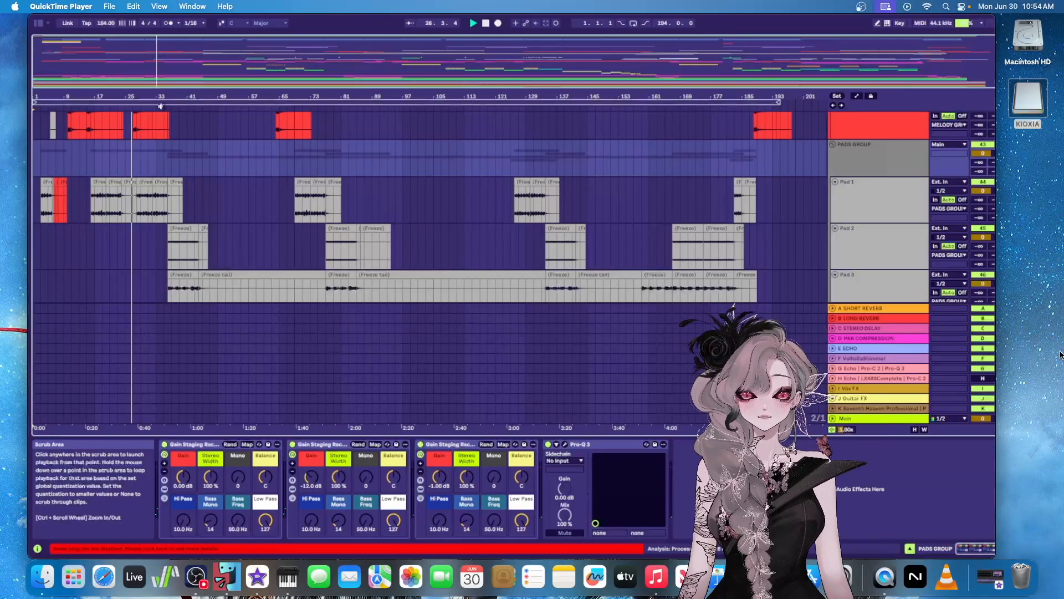
pyautogui.press('space')
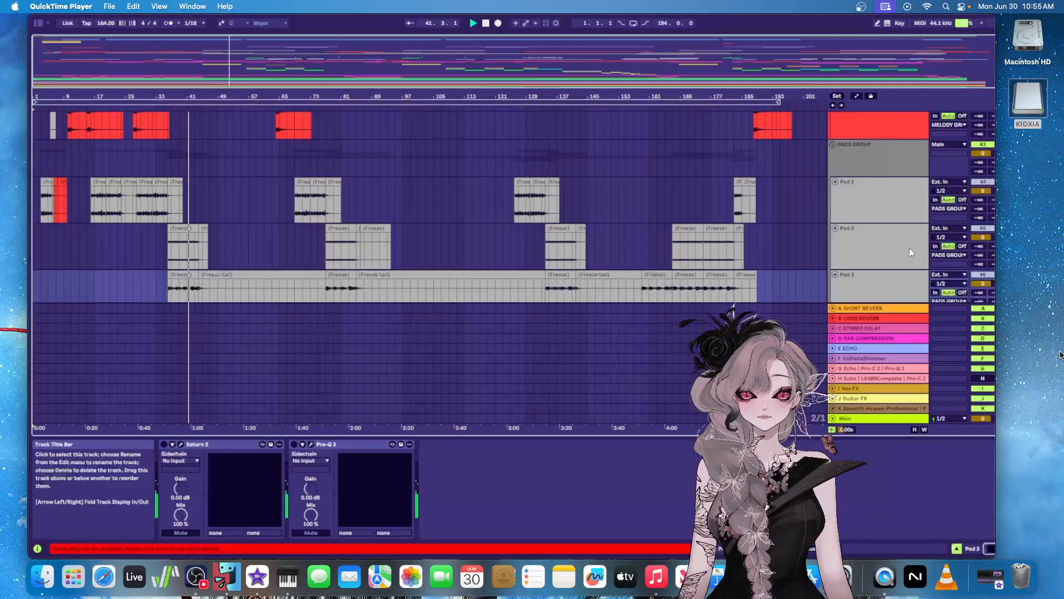
pyautogui.press('space')
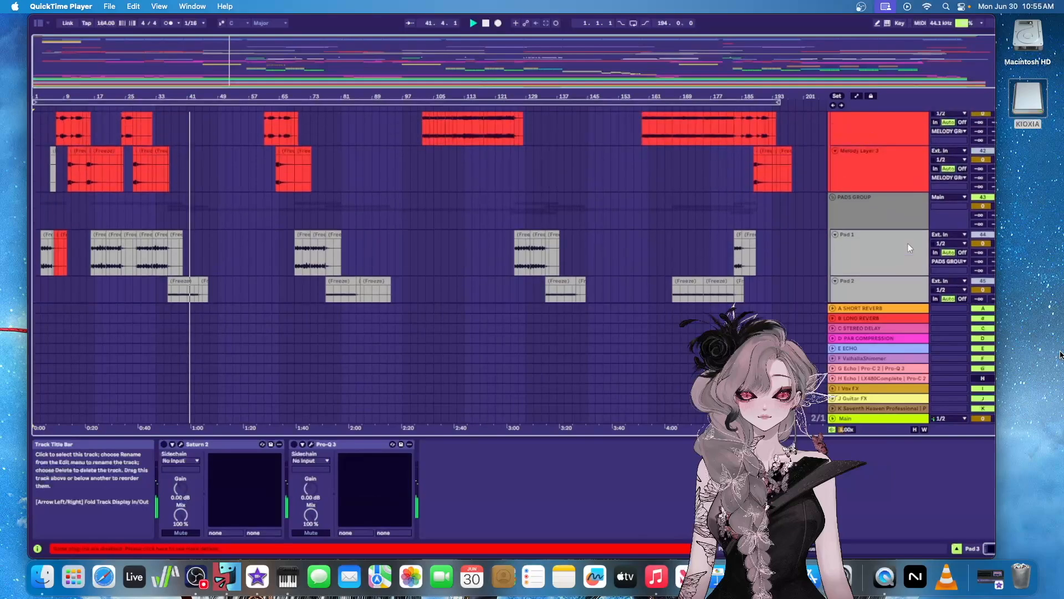
pyautogui.scroll(-5, 935, 212)
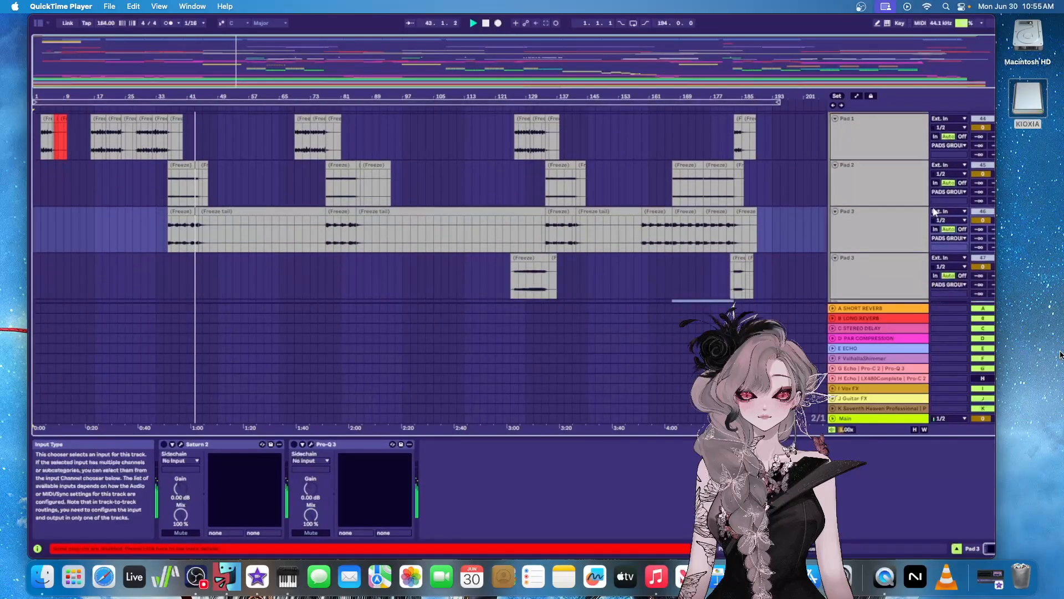
# Examine the effect clips in the 54 Group down to Riser 1, and solo White Noise Fall with its device chain shown
pyautogui.scroll(-10, 932, 206)
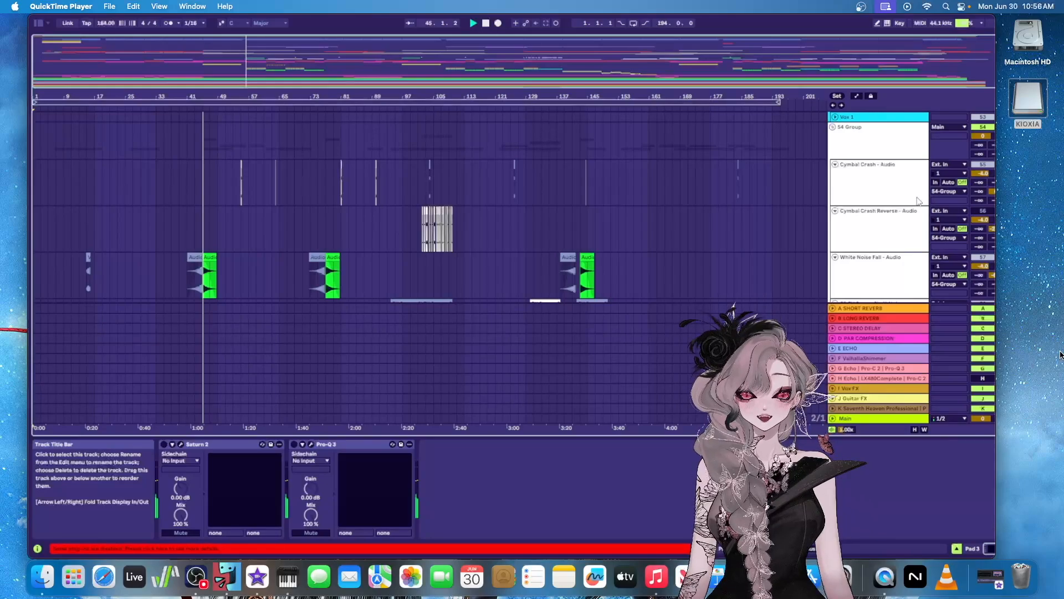
pyautogui.scroll(-3, 919, 201)
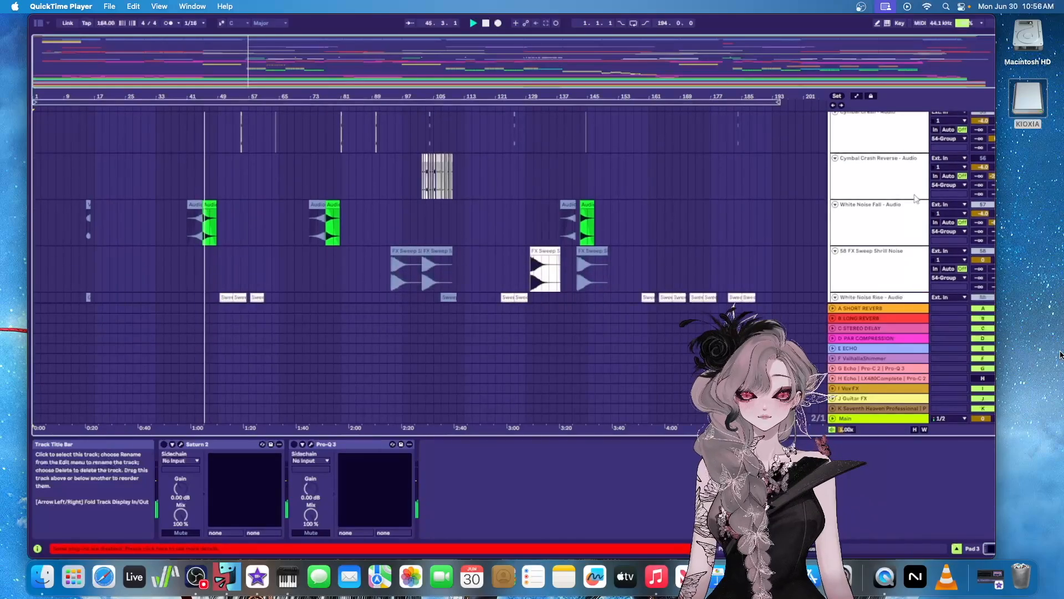
pyautogui.click(918, 202)
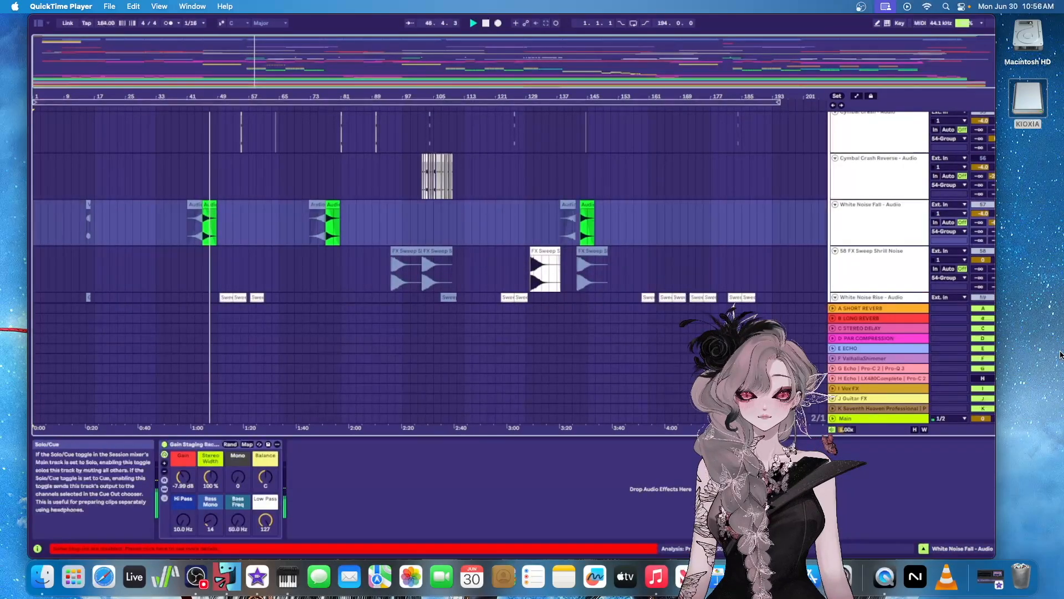
pyautogui.scroll(-4, 887, 277)
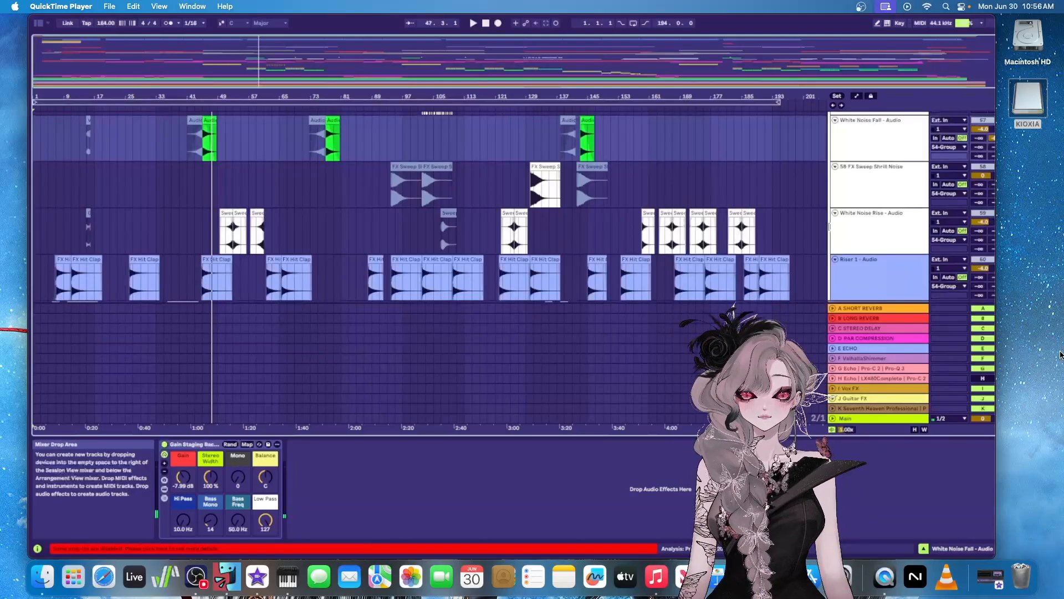
# Resume the recording, follow the clips and device chains of the 63 Group's 64 Audio to 69 Audio tracks, and pause it
pyautogui.moveTo(983, 549)
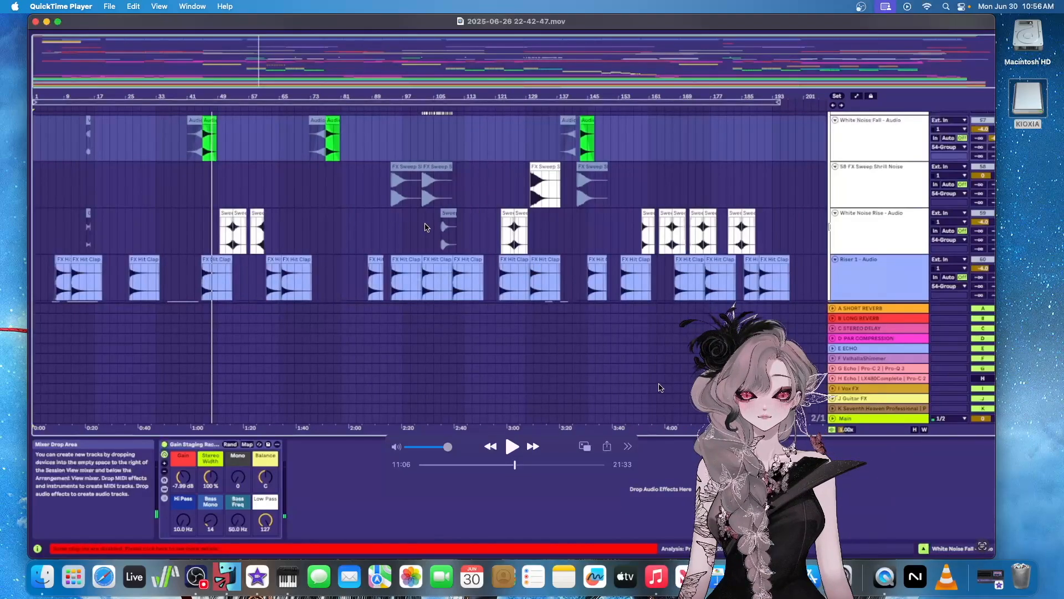
pyautogui.click(512, 447)
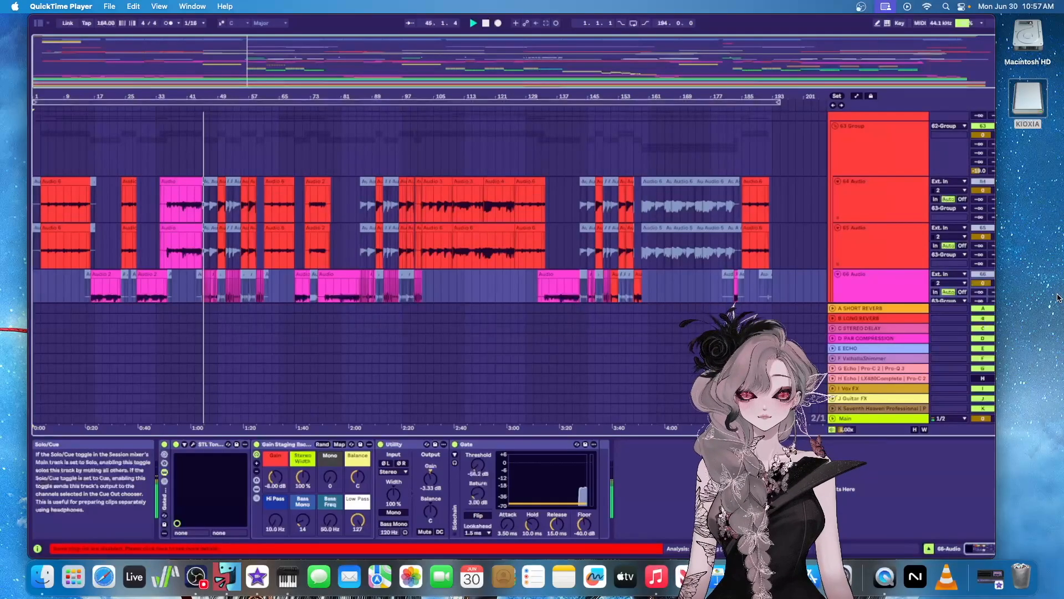
pyautogui.moveTo(499, 448)
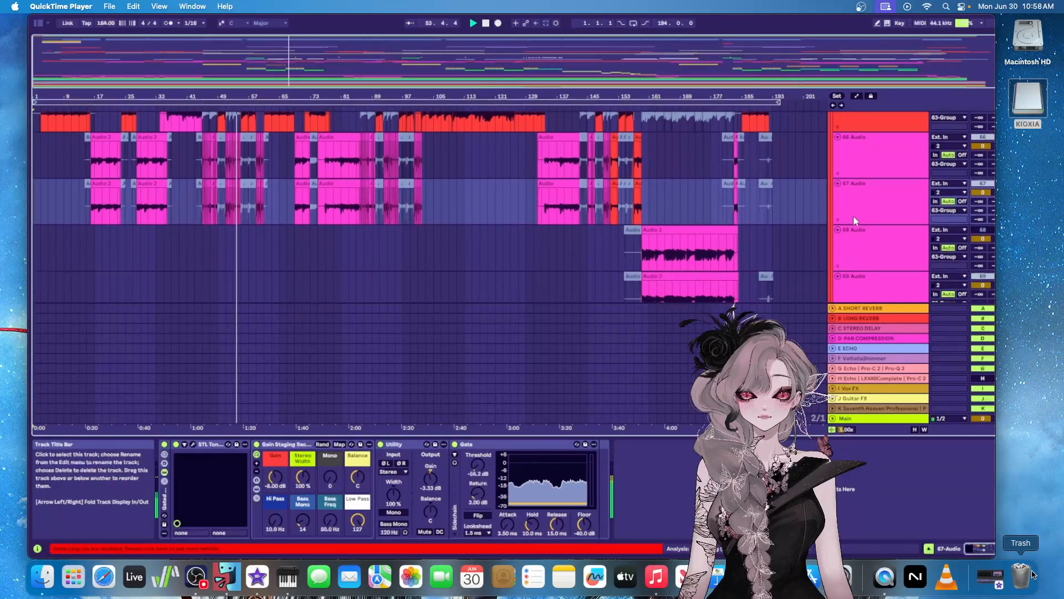
pyautogui.moveTo(854, 220)
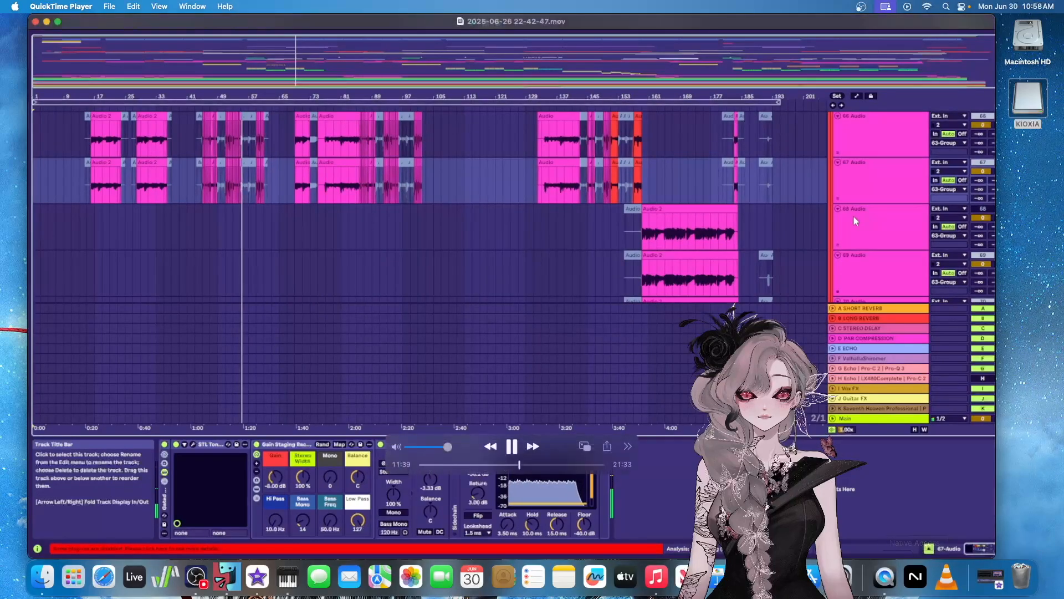
pyautogui.click(512, 446)
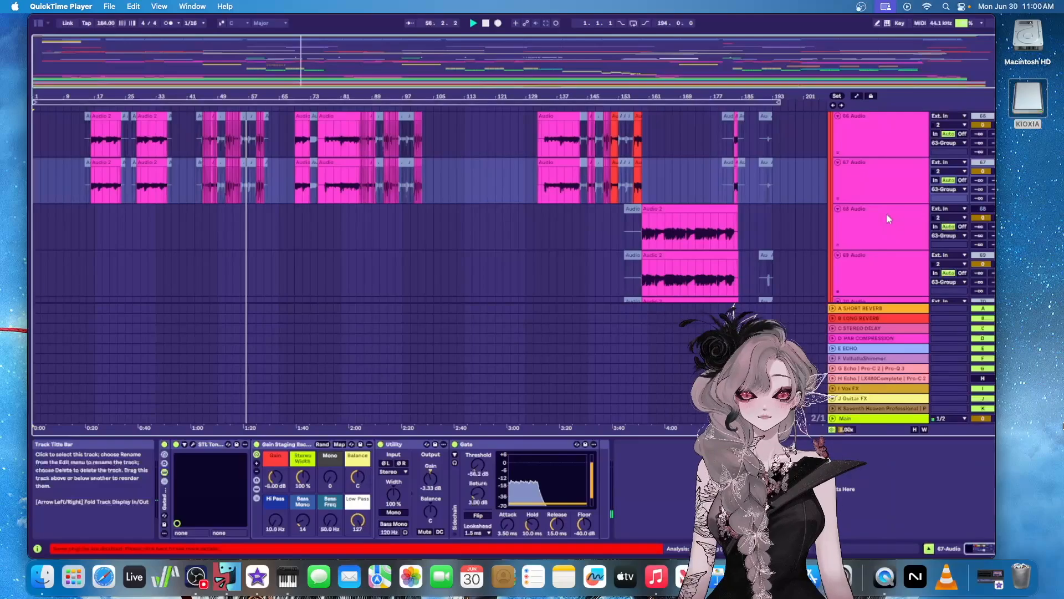
# Follow the 67 Audio to 70 Audio tracks down to the 71 Group, pausing and resuming the recording
pyautogui.scroll(-1, 886, 213)
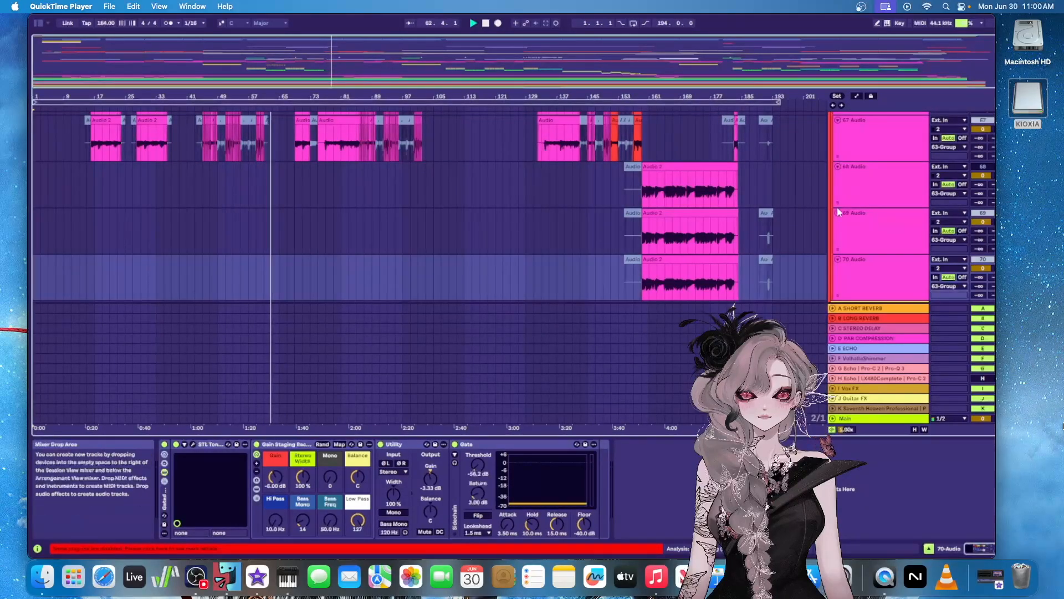
pyautogui.press('space')
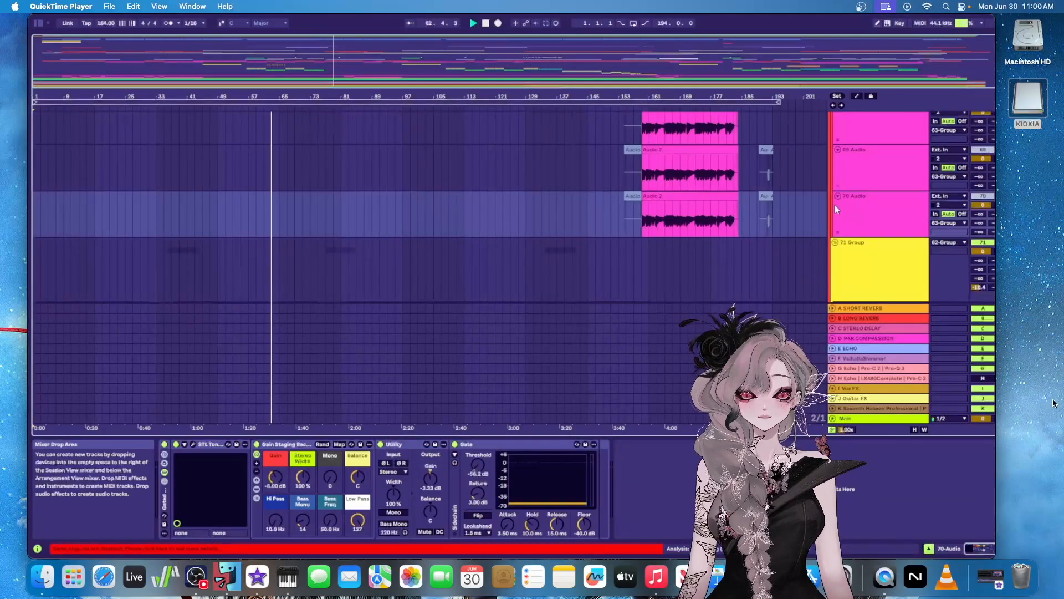
pyautogui.moveTo(686, 505)
pyautogui.press('space')
pyautogui.click(504, 447)
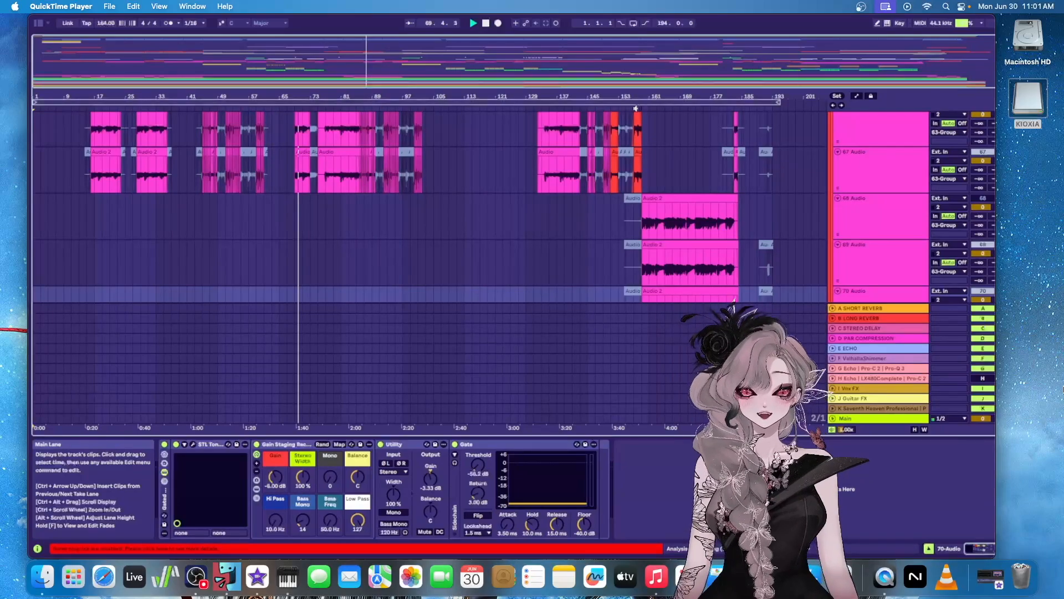
# Pause and resume the recording while following the 68 Audio to 70 Audio vocal tracks above the 71 Group
pyautogui.moveTo(514, 450)
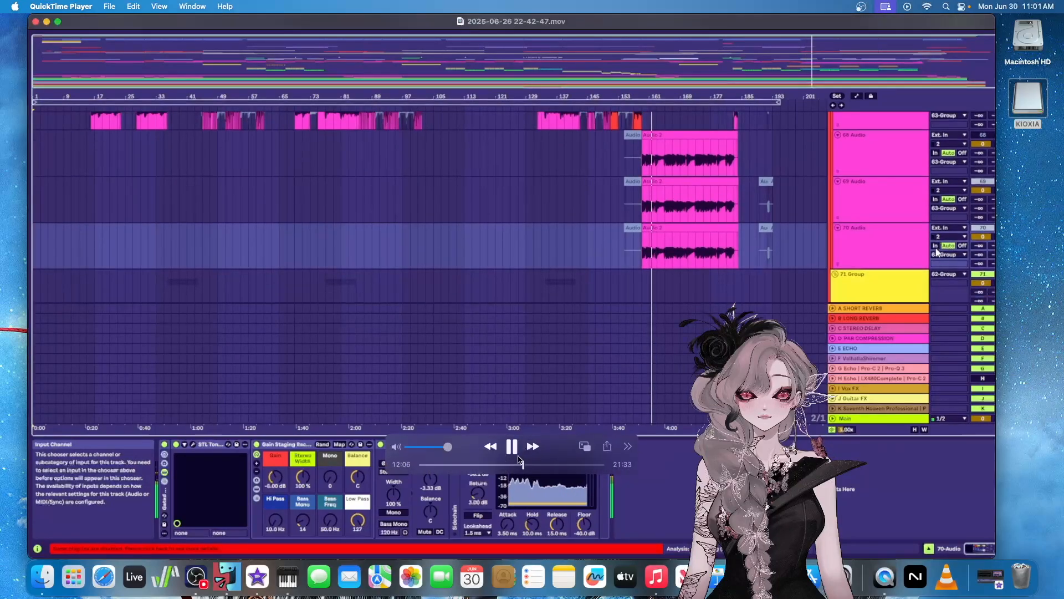
pyautogui.click(513, 448)
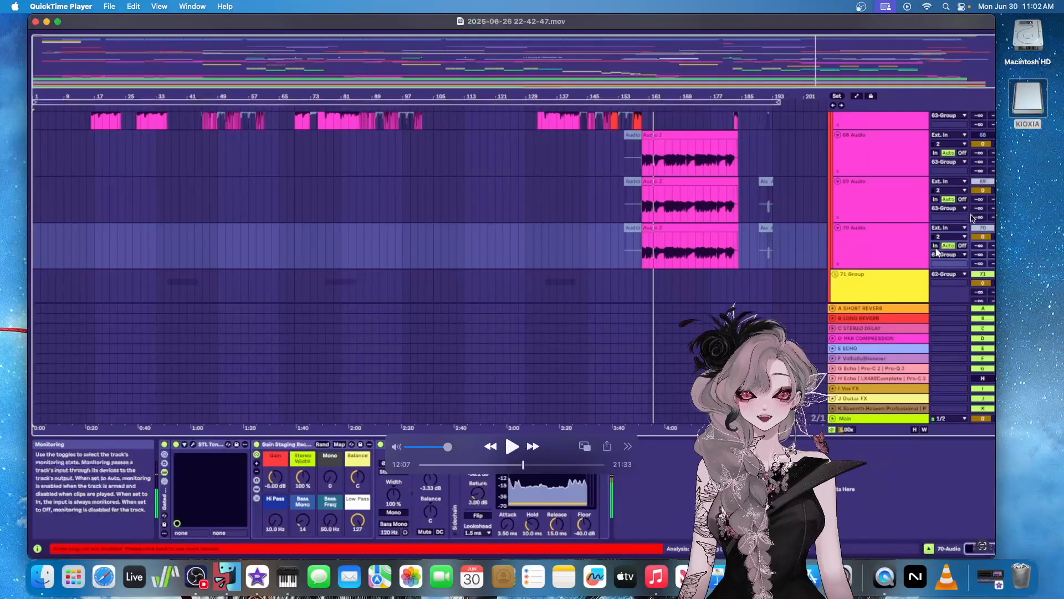
pyautogui.click(510, 449)
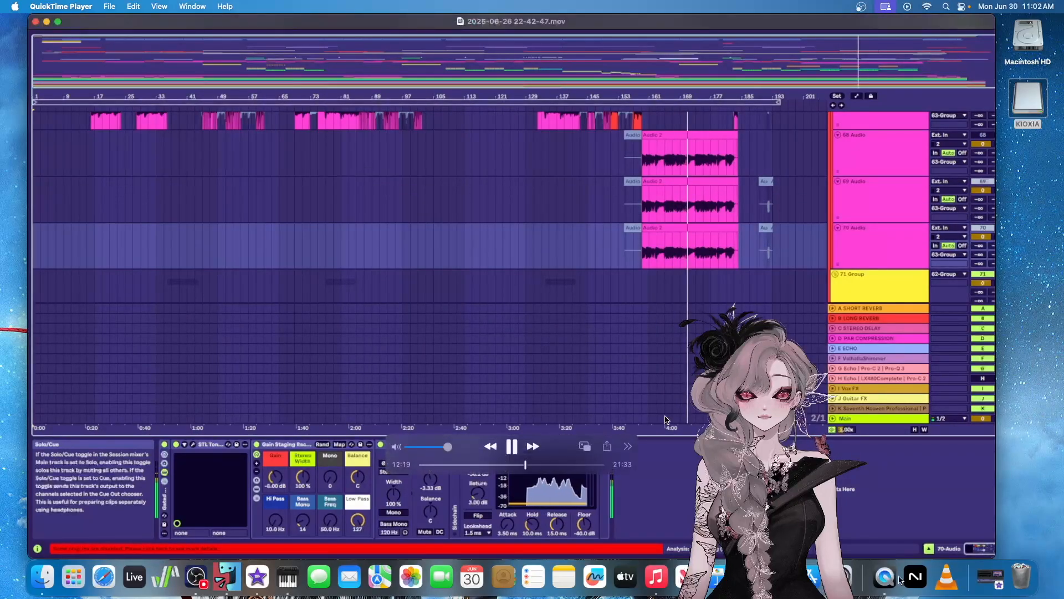
pyautogui.press('space')
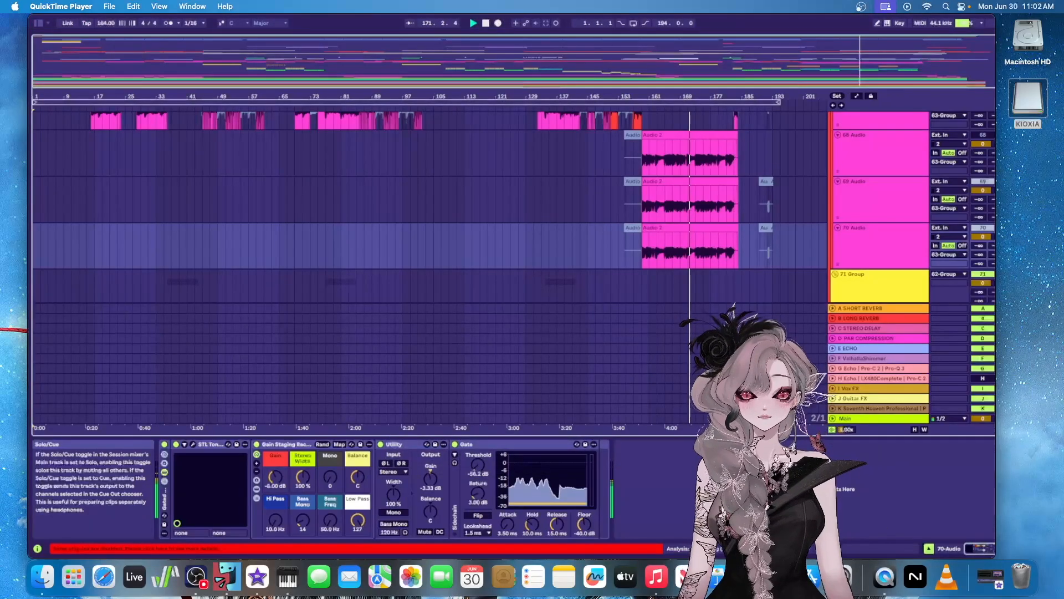
pyautogui.moveTo(511, 452)
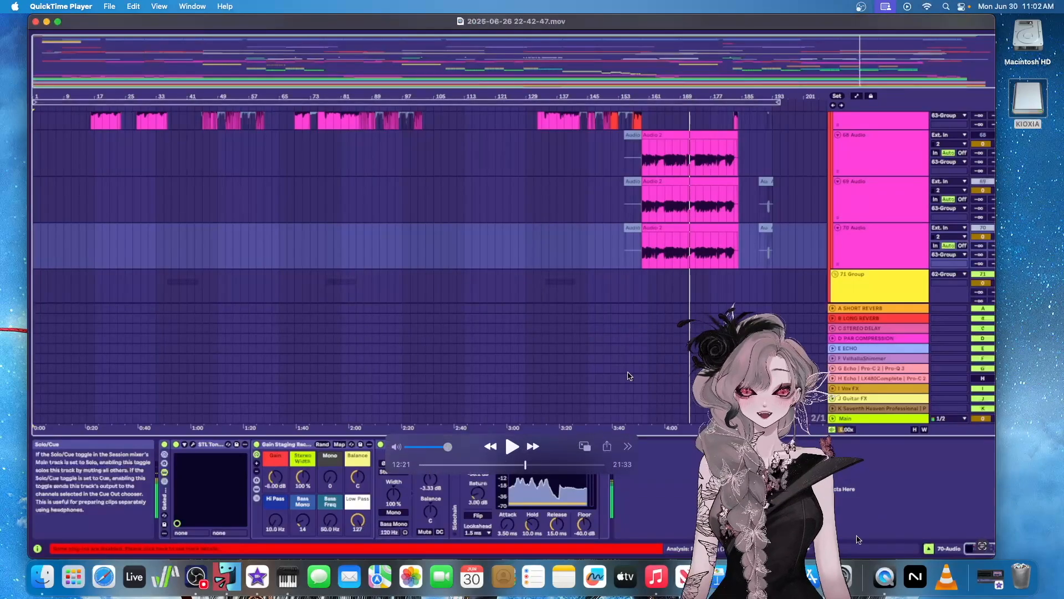
pyautogui.click(511, 452)
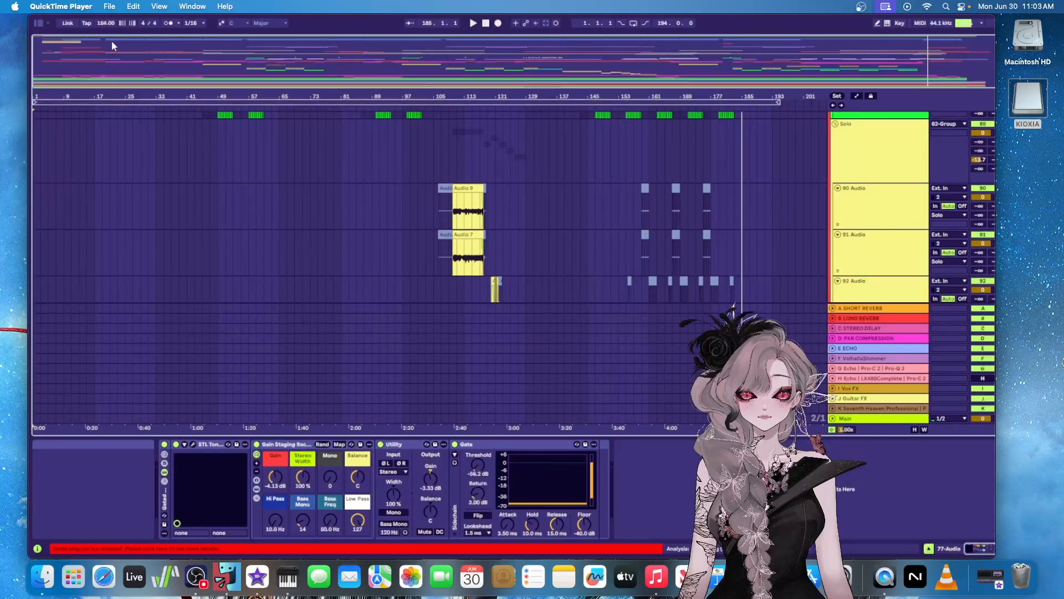
# Show the second Stab 1 track's device chain in the STAB GROUP, from EQ Eight through to Phaser-Flanger
pyautogui.moveTo(509, 472)
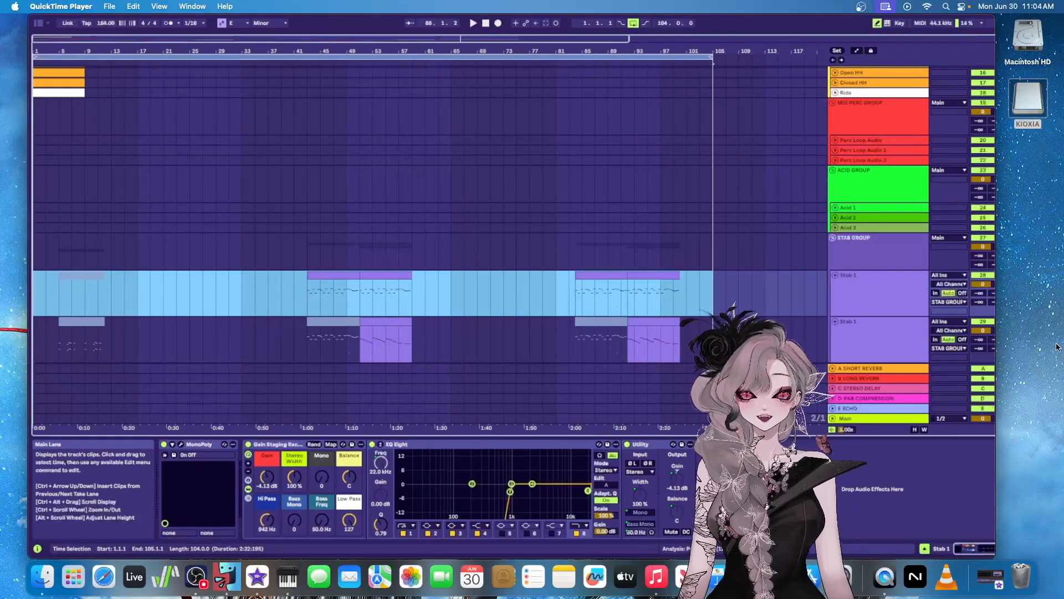
pyautogui.moveTo(921, 507)
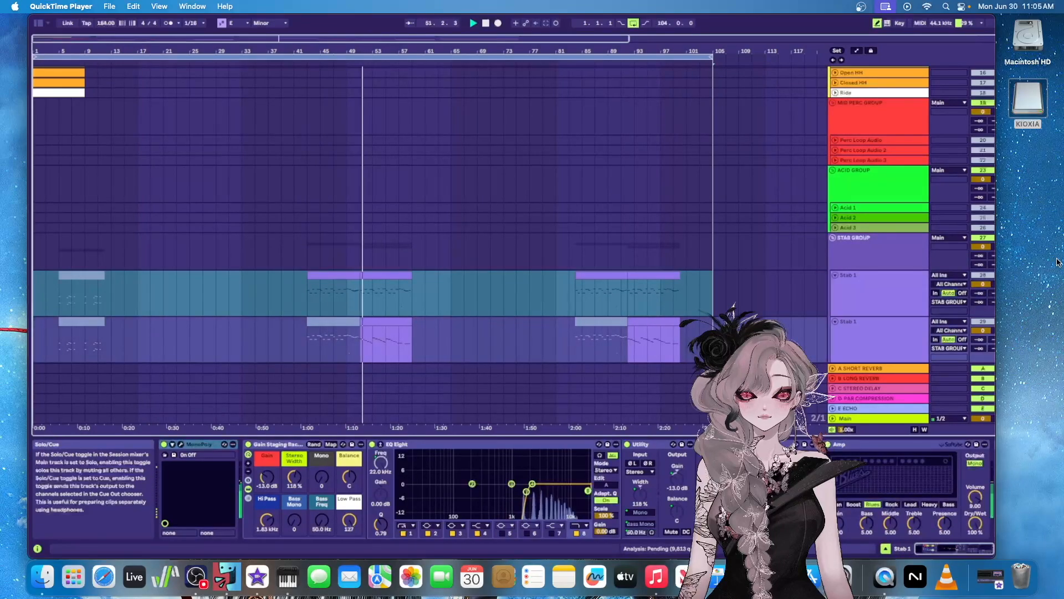
pyautogui.click(891, 339)
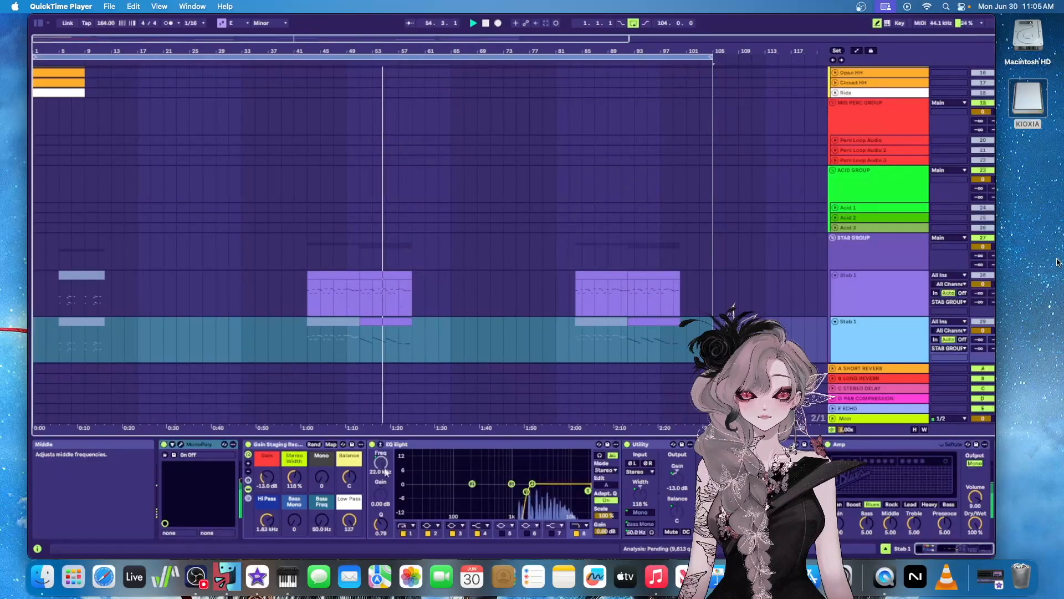
pyautogui.moveTo(955, 548); pyautogui.dragTo(969, 548)
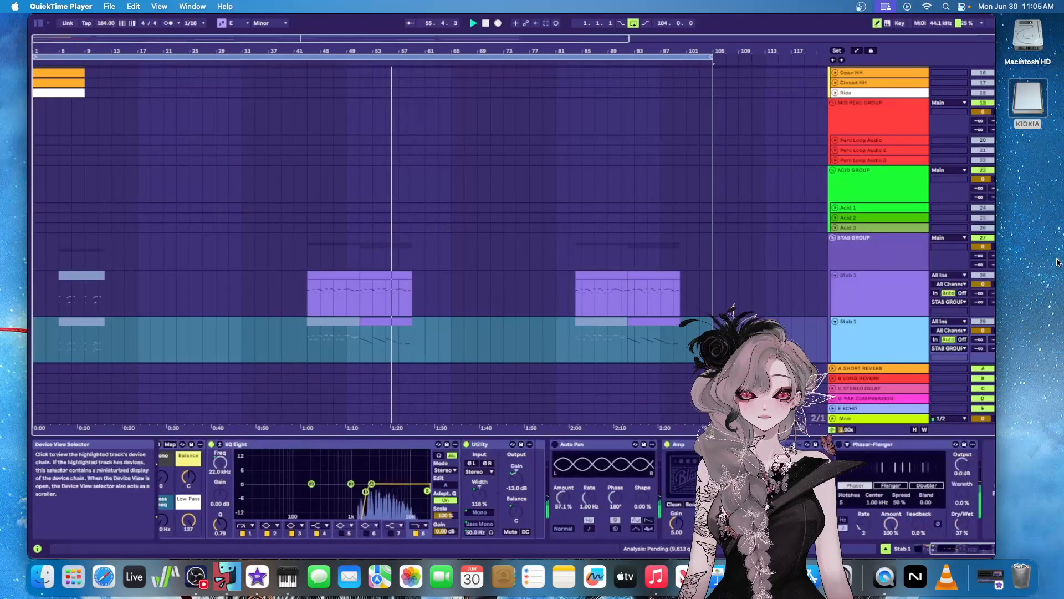
# Solo the Stab 2 track with its device chain shown and play its clip from bar 5
pyautogui.scroll(2, 873, 336)
pyautogui.scroll(-3, 873, 335)
pyautogui.scroll(-4, 874, 334)
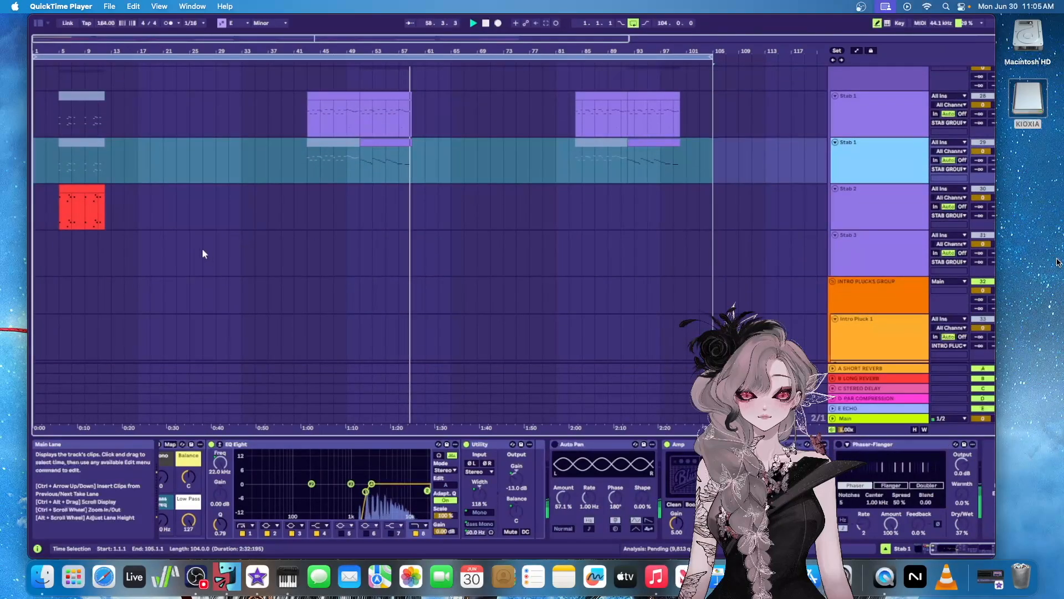
pyautogui.click(848, 211)
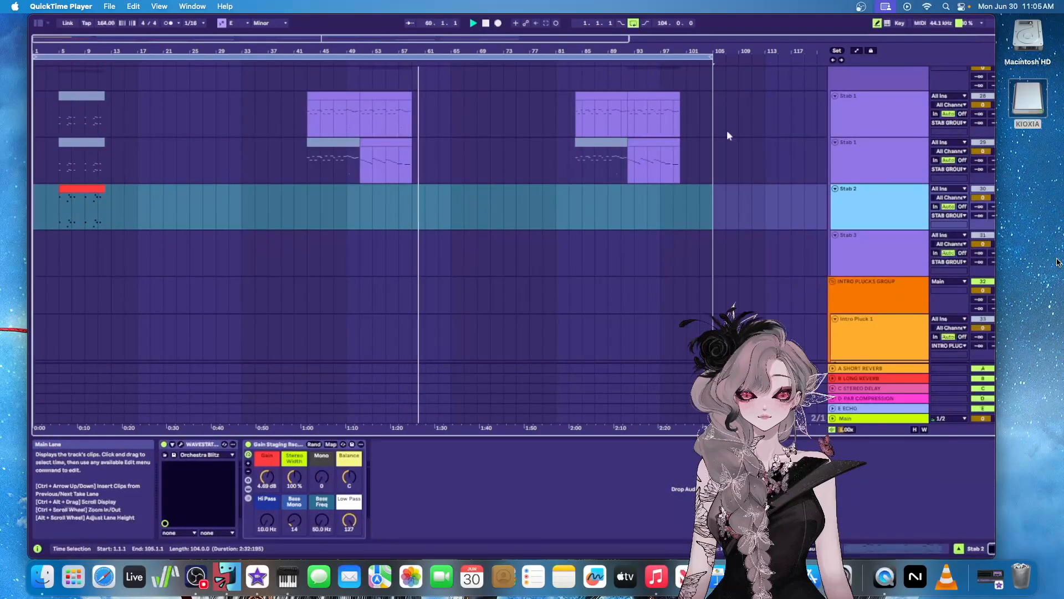
pyautogui.click(999, 189)
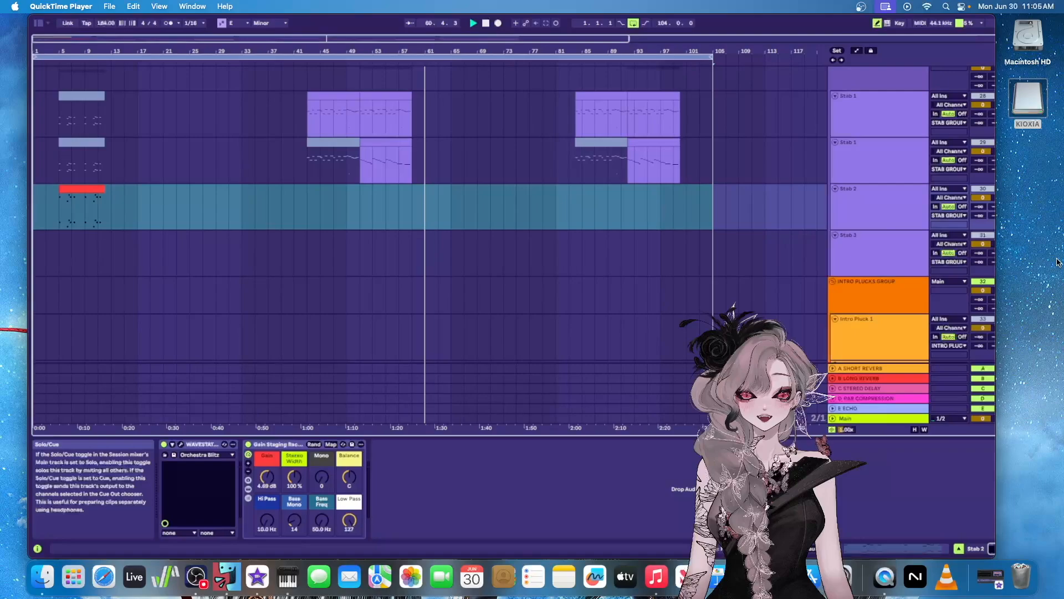
pyautogui.click(59, 63)
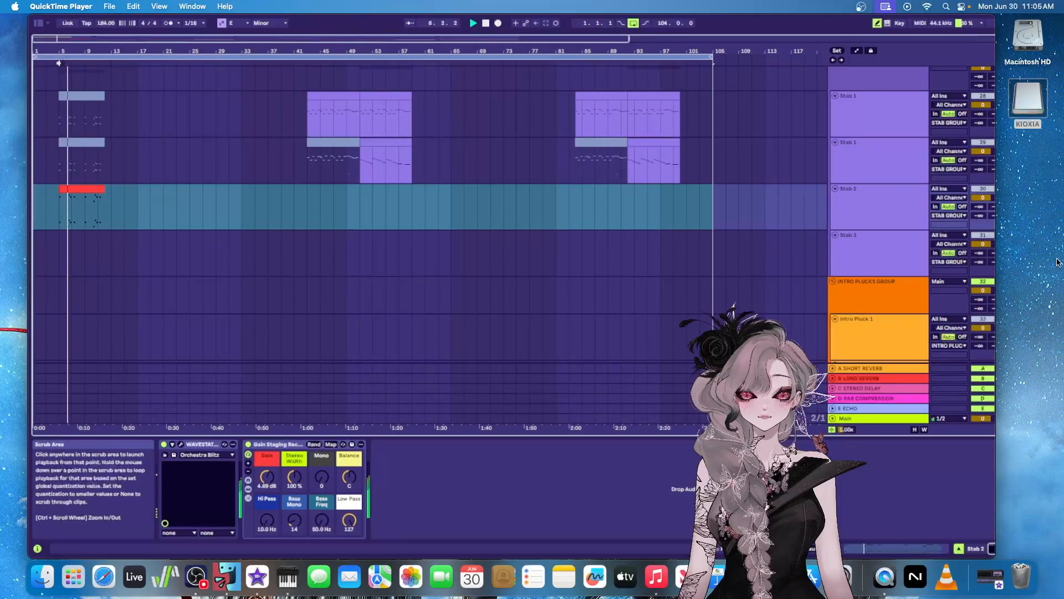
# Move on past the INTRO PLUCKS GROUP to the clips of the MELODY GROUP's tracks
pyautogui.scroll(-5, 809, 218)
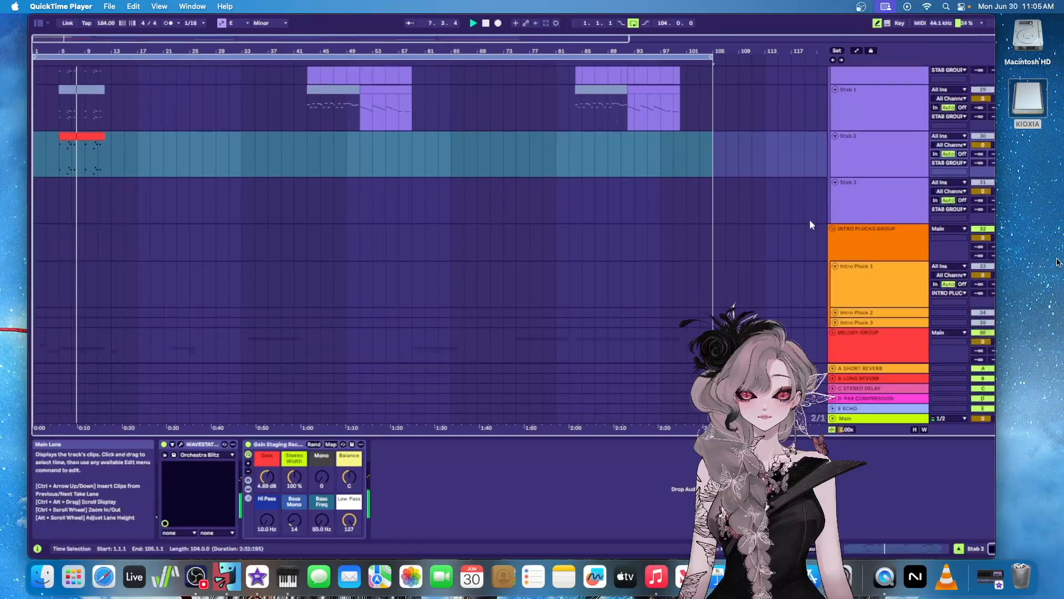
pyautogui.scroll(-5, 810, 217)
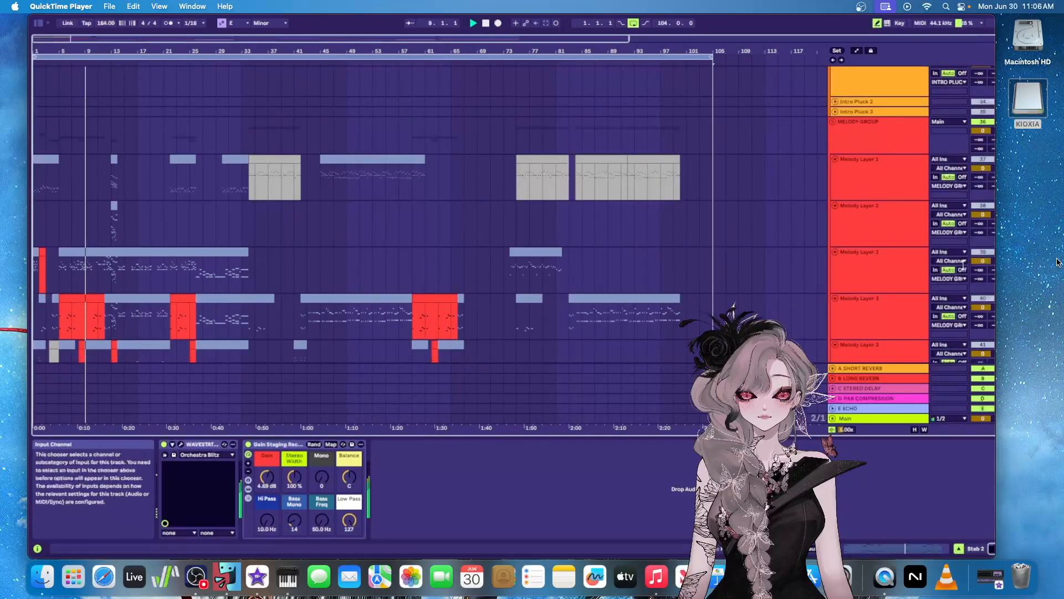
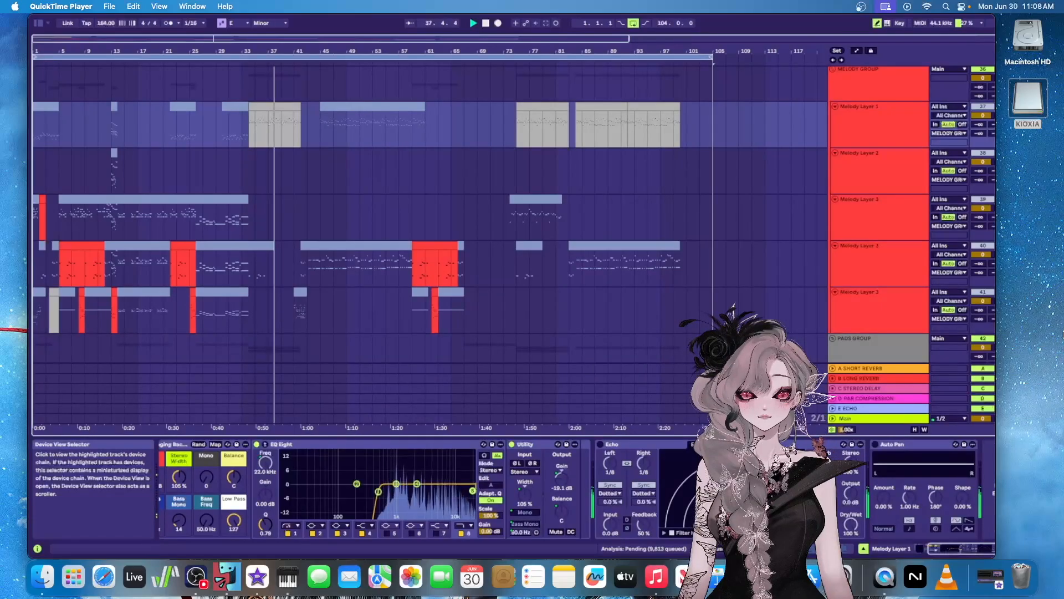
# Show the Pad 2 track's device chain, then select the PADS GROUP and play it from bar 1
pyautogui.scroll(-6, 853, 178)
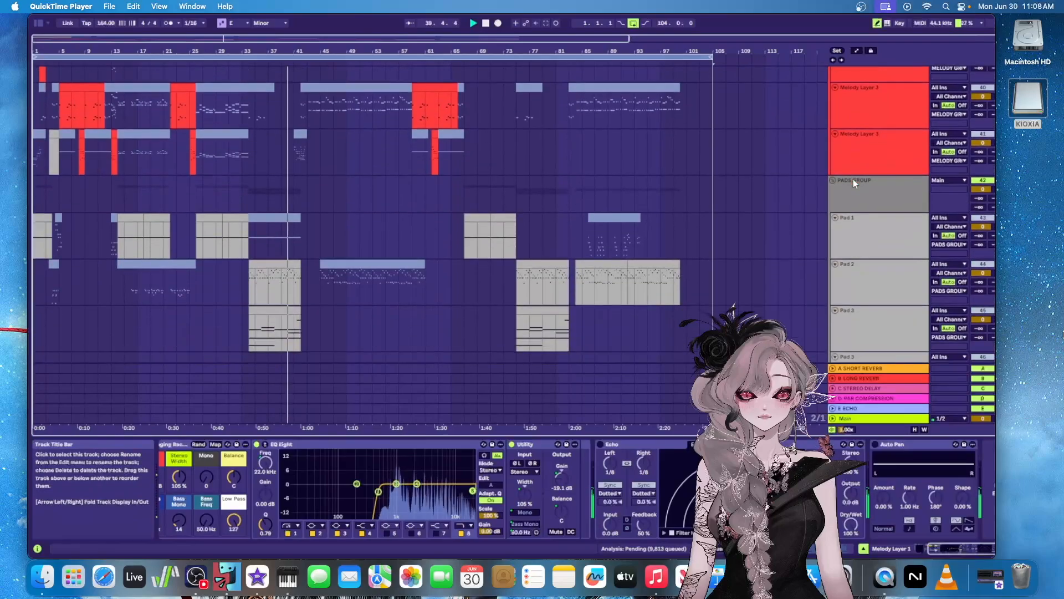
pyautogui.click(995, 263)
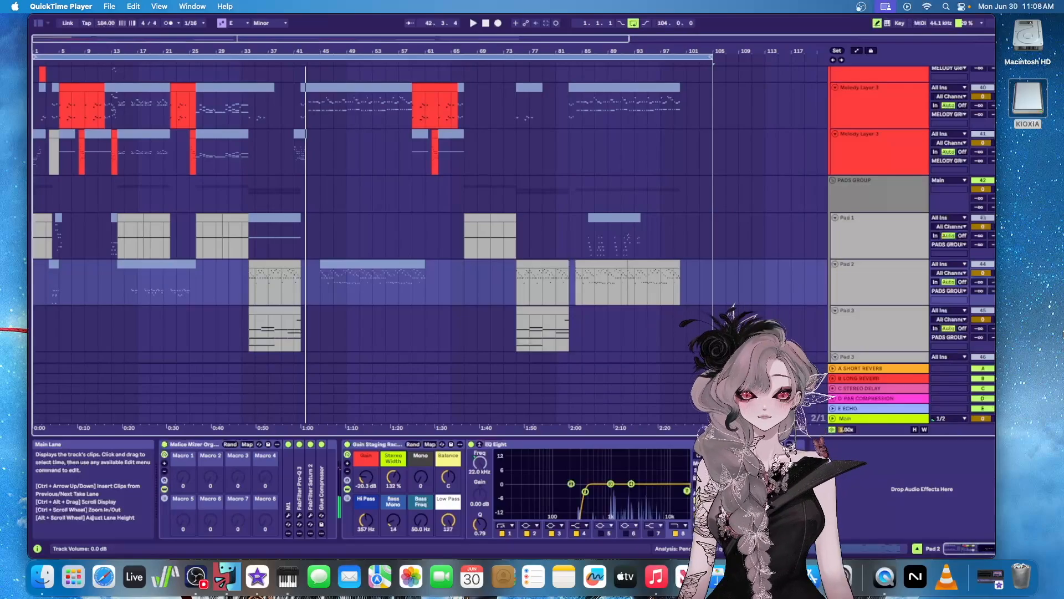
pyautogui.click(37, 193)
pyautogui.click(36, 65)
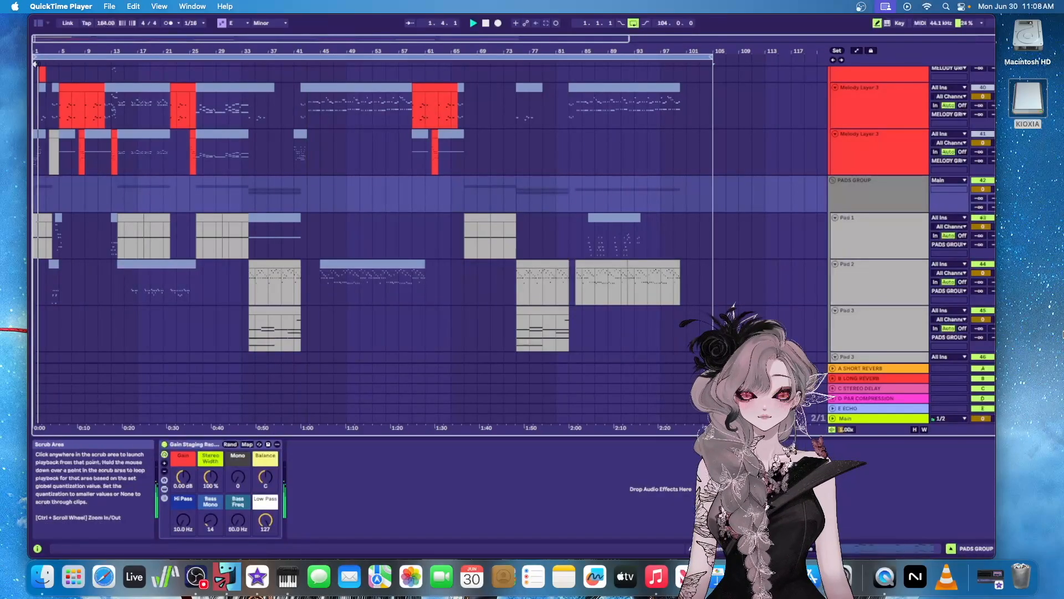
# Show the Pad 1 track's device chain with Spire, Echo and Auto Pan, and play its clips from bar 13 and from around bar 33
pyautogui.click(856, 237)
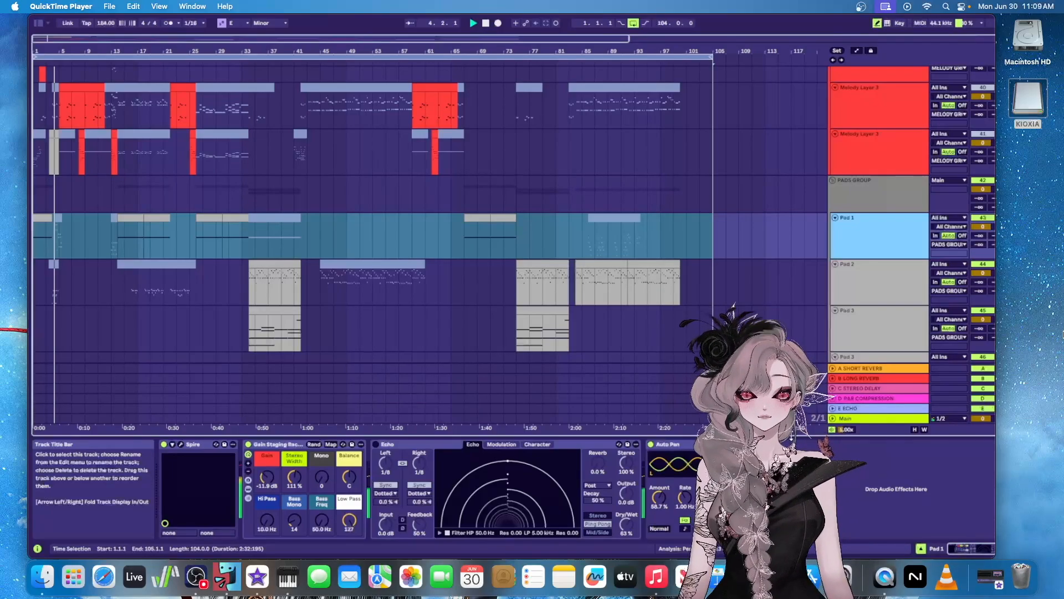
pyautogui.click(114, 62)
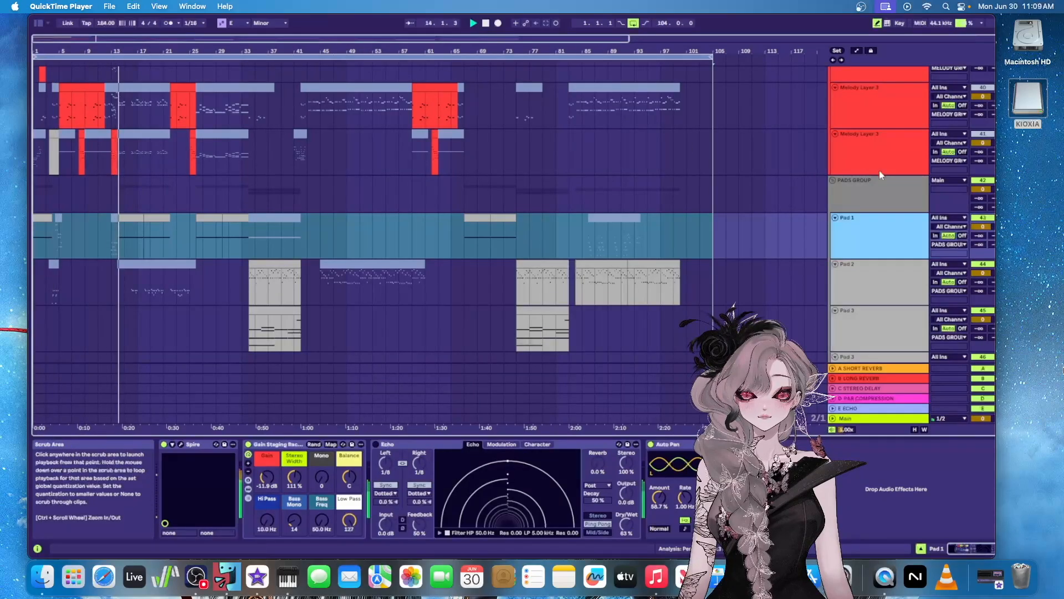
pyautogui.scroll(-2, 248, 176)
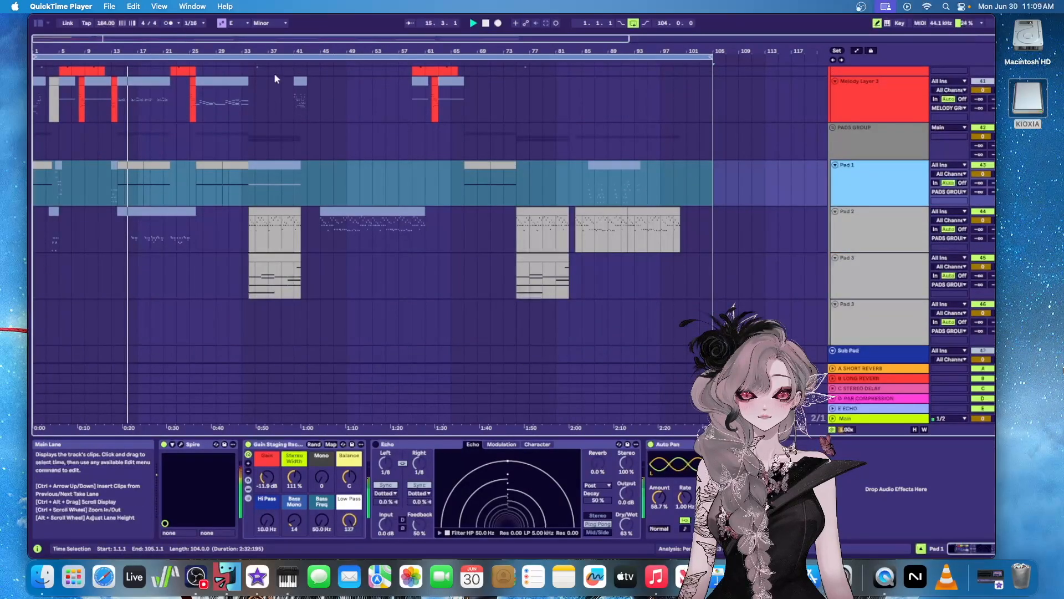
pyautogui.click(250, 56)
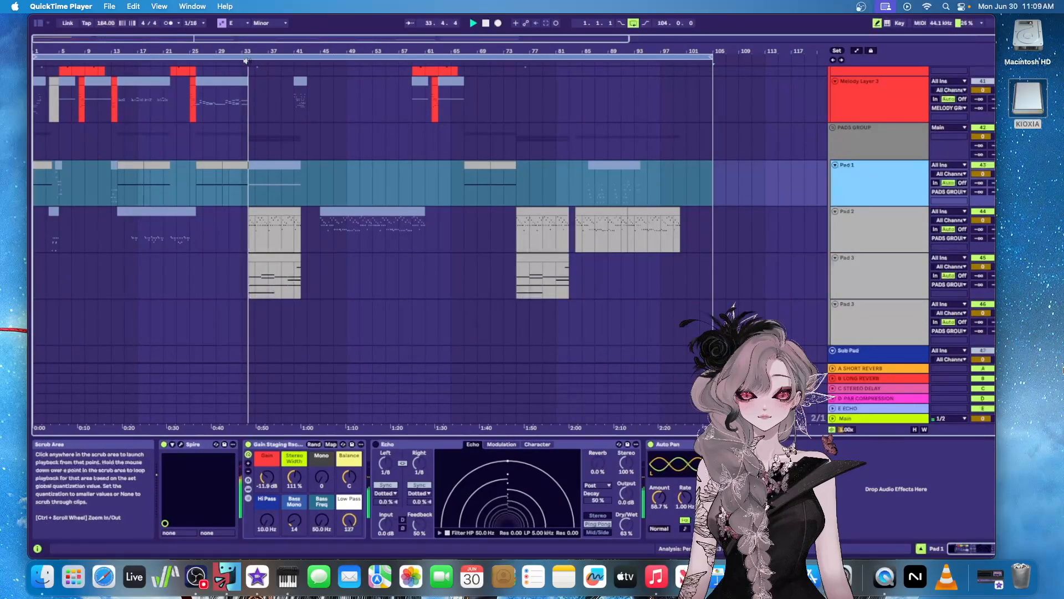
# Show the Pad 3 track's Hive device chain and move on past the guitar tracks to the Riser 1 and Impact 1 clips
pyautogui.click(878, 280)
pyautogui.scroll(-8, 878, 281)
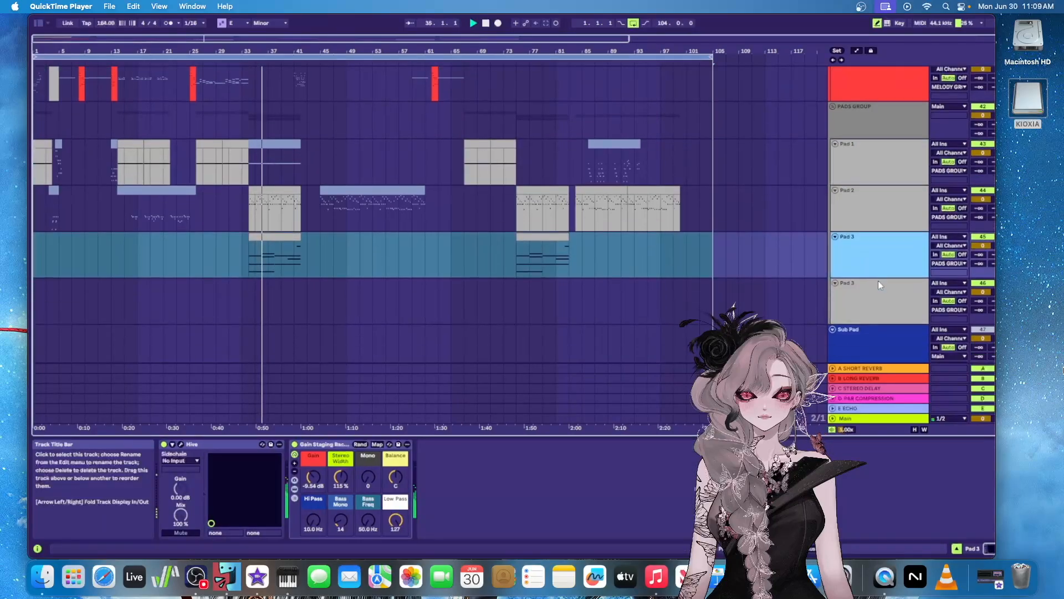
pyautogui.scroll(-8, 873, 280)
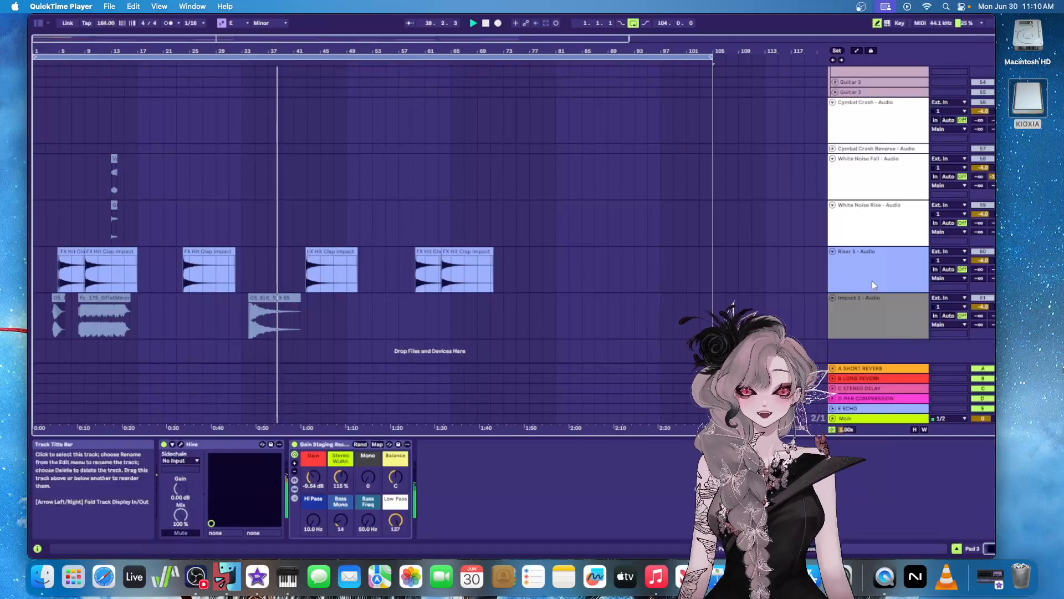
# Return to the MELODY GROUP, show Melody Layer 3's device chain and turn off the solo so every track plays
pyautogui.scroll(3, 873, 285)
pyautogui.scroll(12, 874, 285)
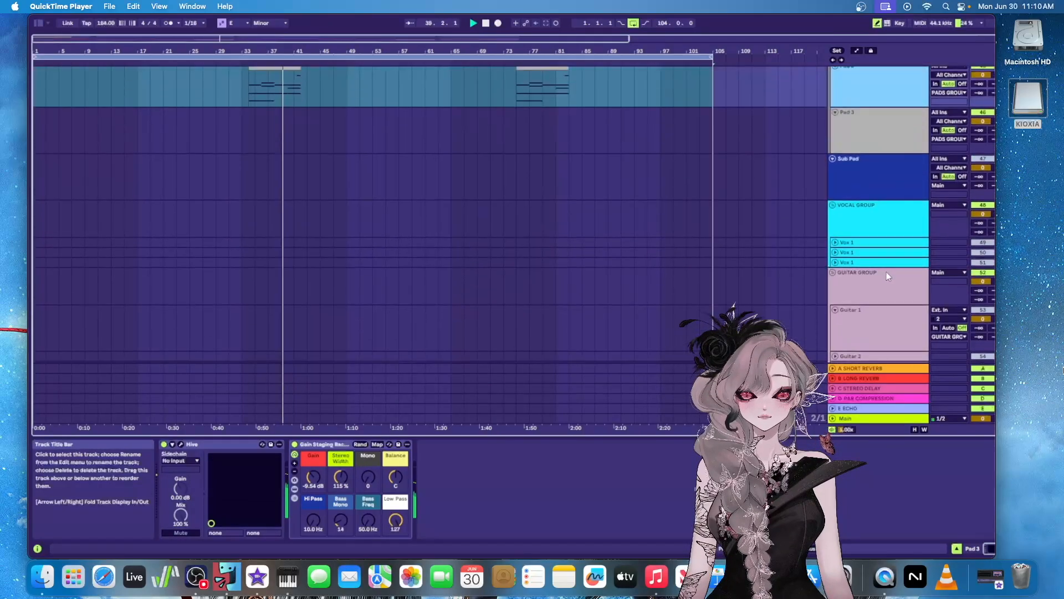
pyautogui.scroll(10, 881, 265)
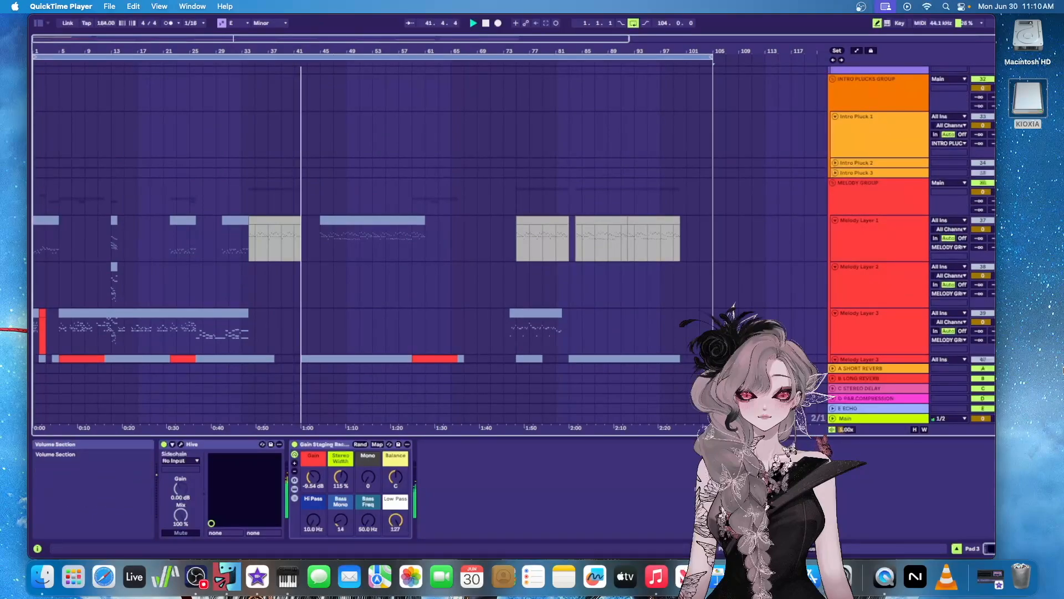
pyautogui.click(1000, 314)
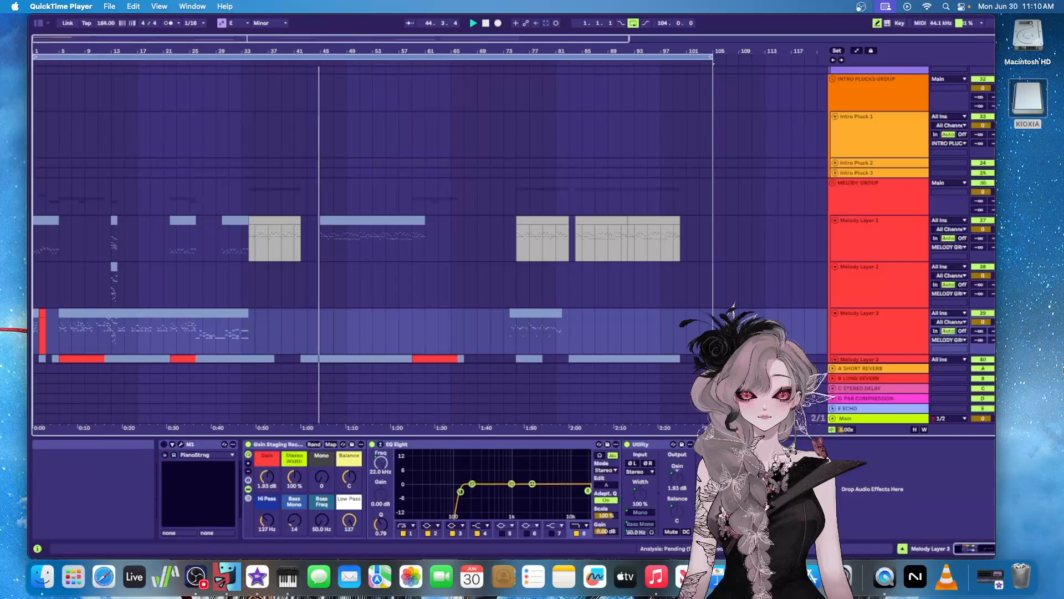
# Follow the full playback across the arrangement, from the STAB GROUP and pads to the white noise, riser and impact tracks
pyautogui.scroll(8, 431, 244)
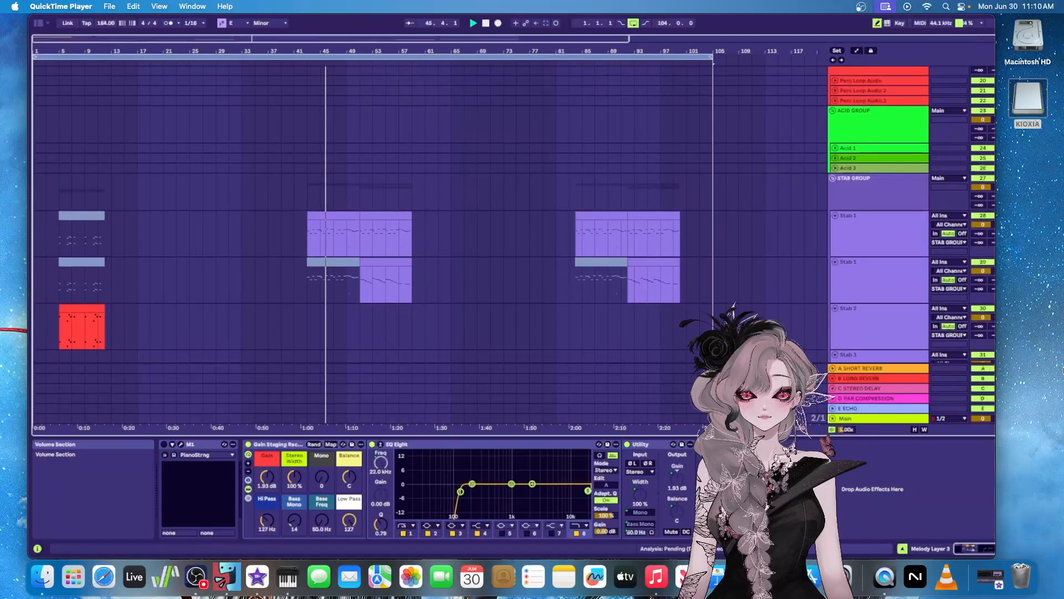
pyautogui.scroll(6, 431, 243)
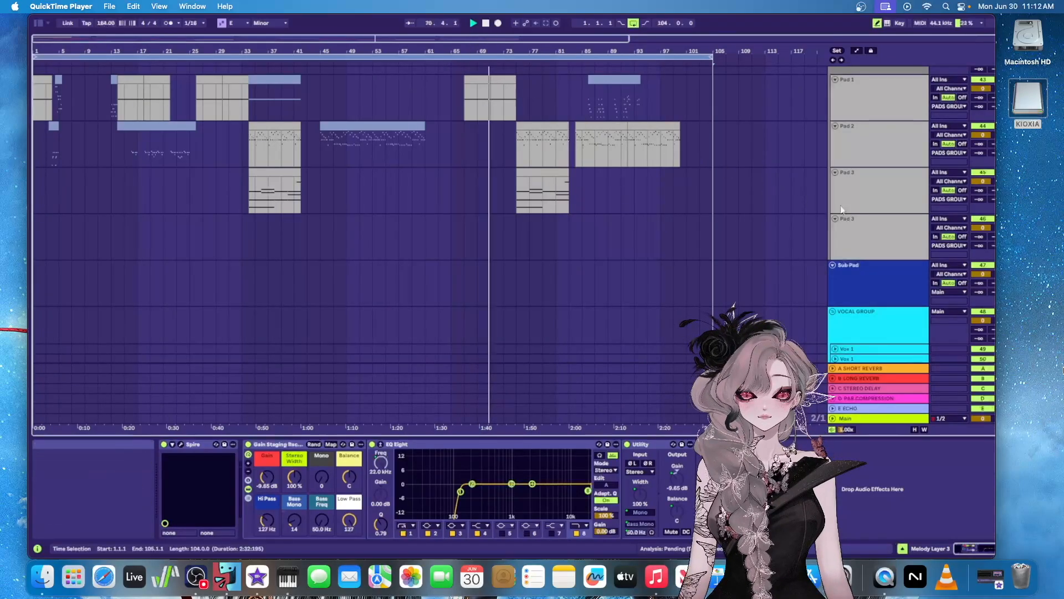
pyautogui.scroll(-10, 841, 209)
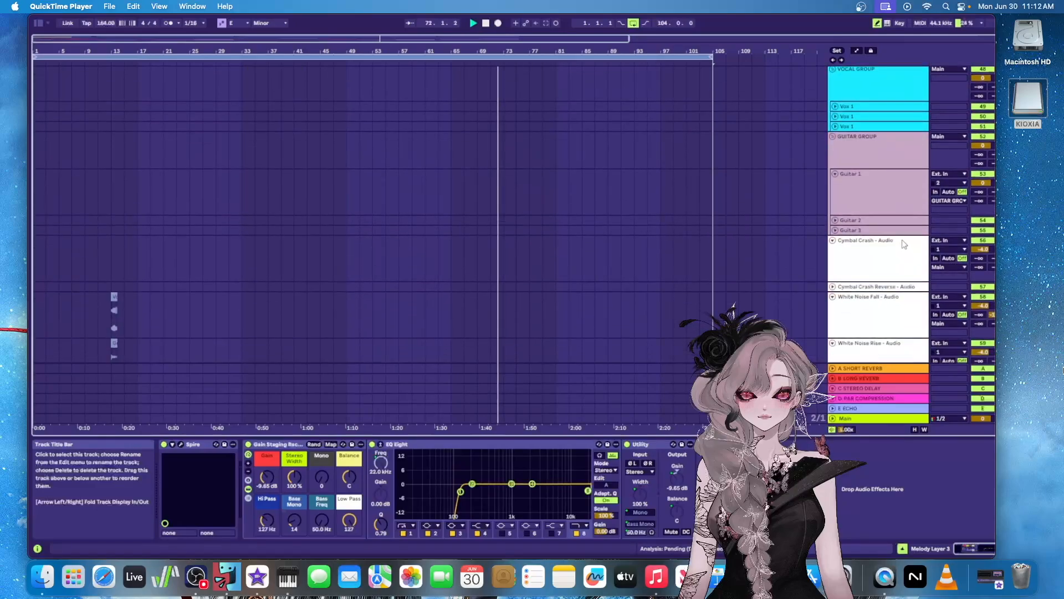
pyautogui.scroll(-8, 902, 241)
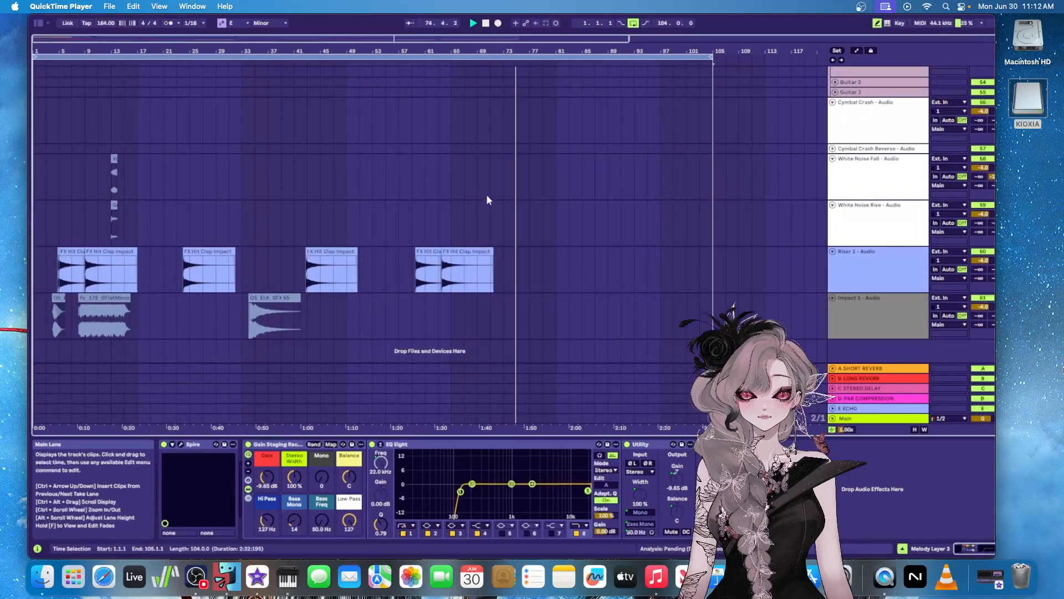
pyautogui.scroll(12, 478, 147)
pyautogui.scroll(10, 480, 147)
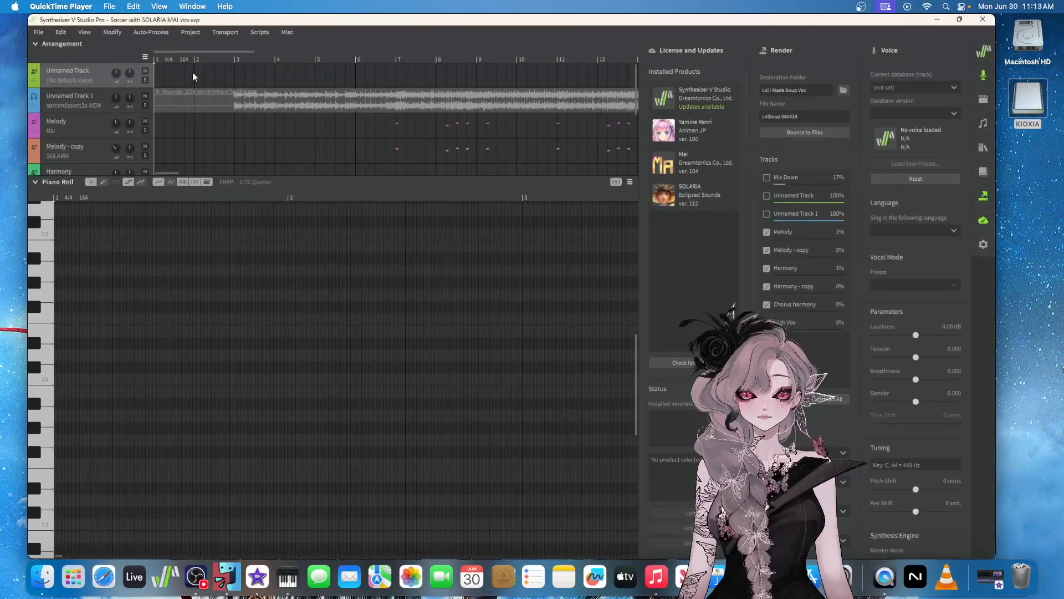
# Pause and resume the recording of the vocal project, check the OBS window and return to Synthesizer V Studio Pro
pyautogui.press('space')
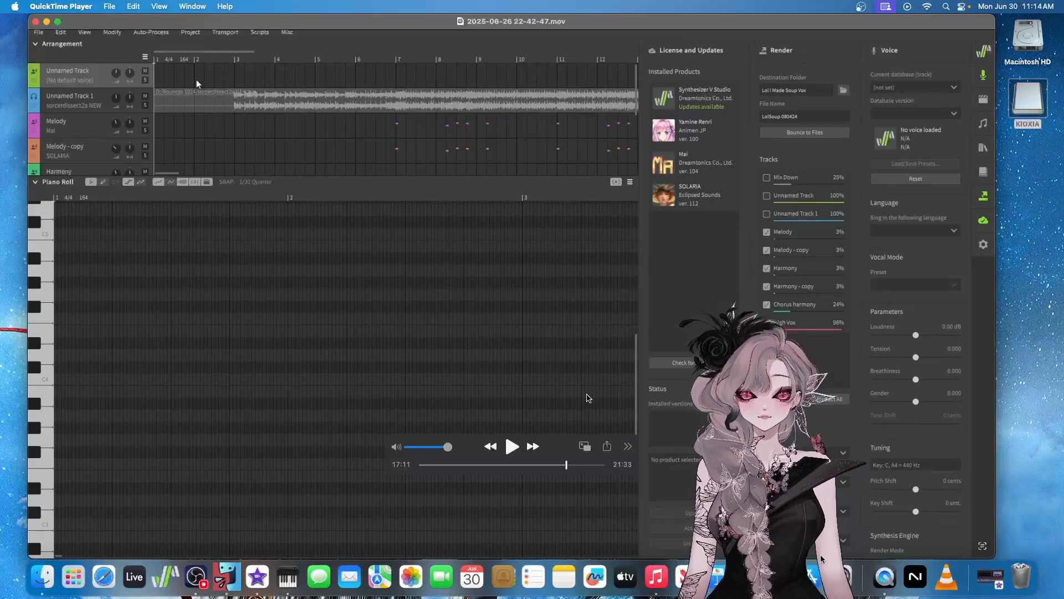
pyautogui.press('space')
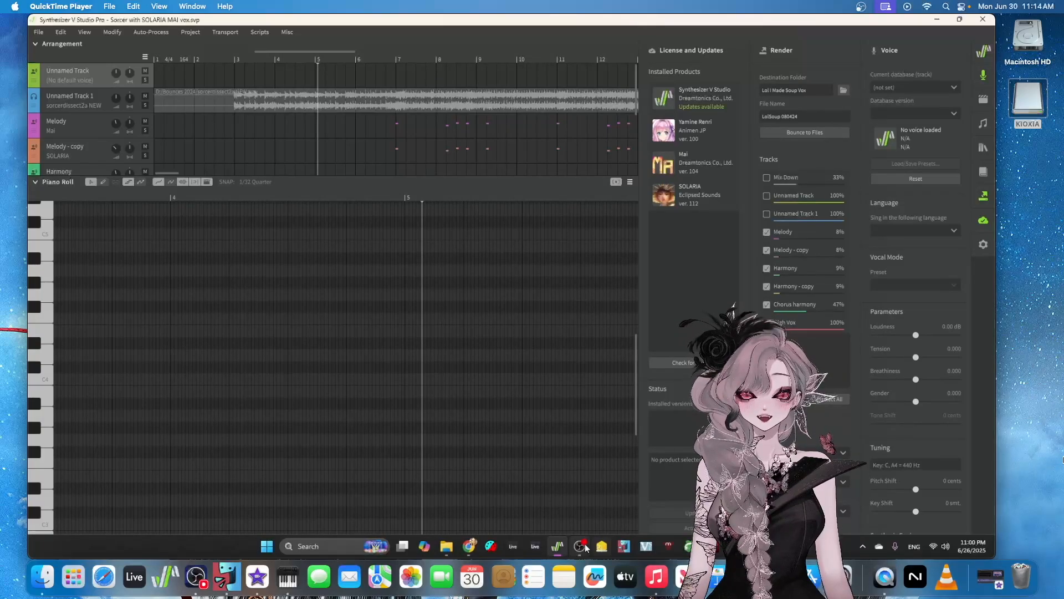
pyautogui.moveTo(582, 548)
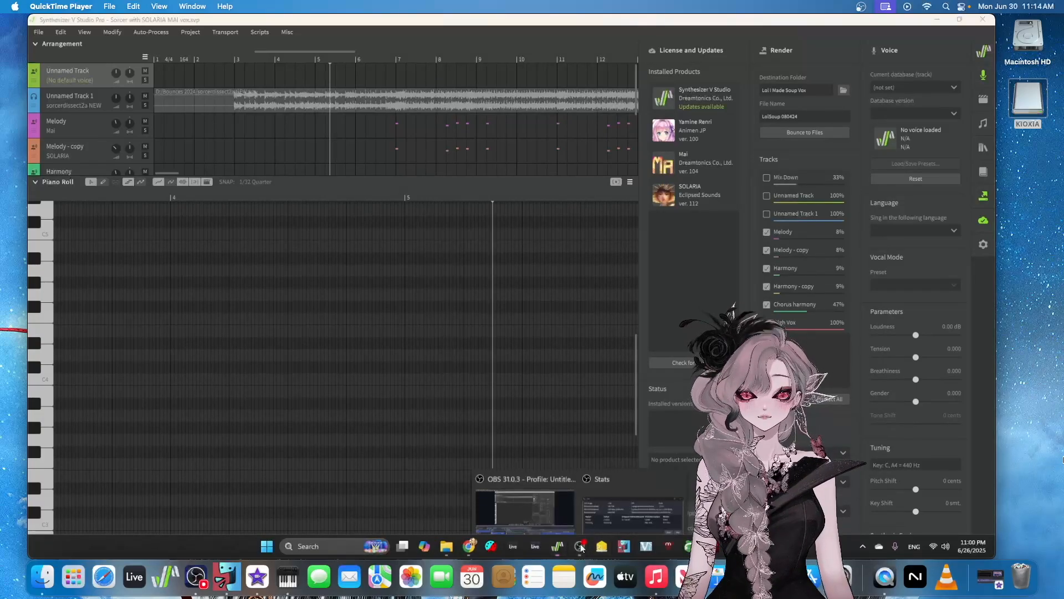
pyautogui.click(543, 494)
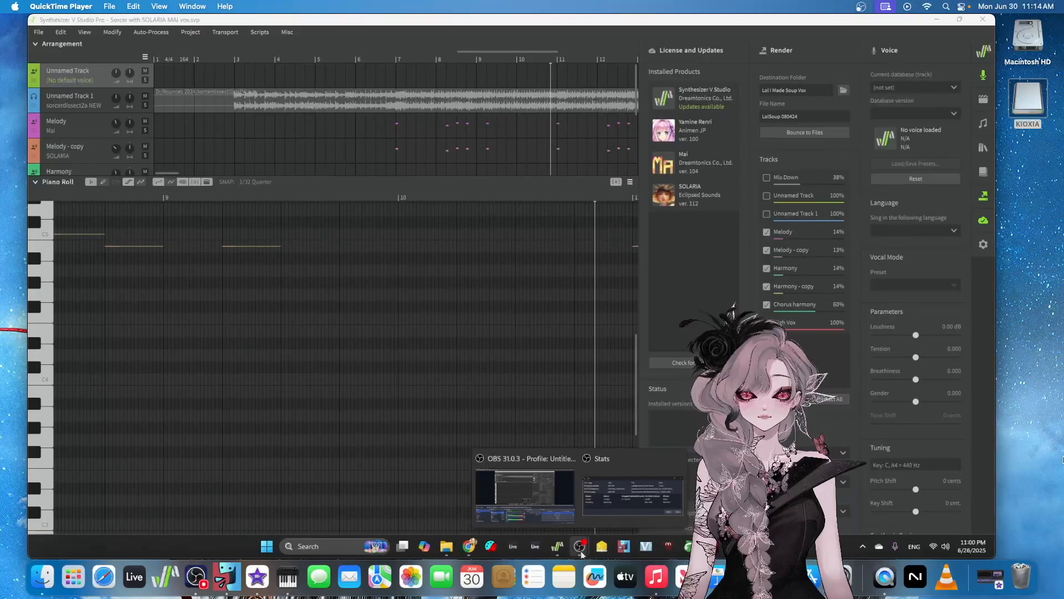
pyautogui.moveTo(547, 486)
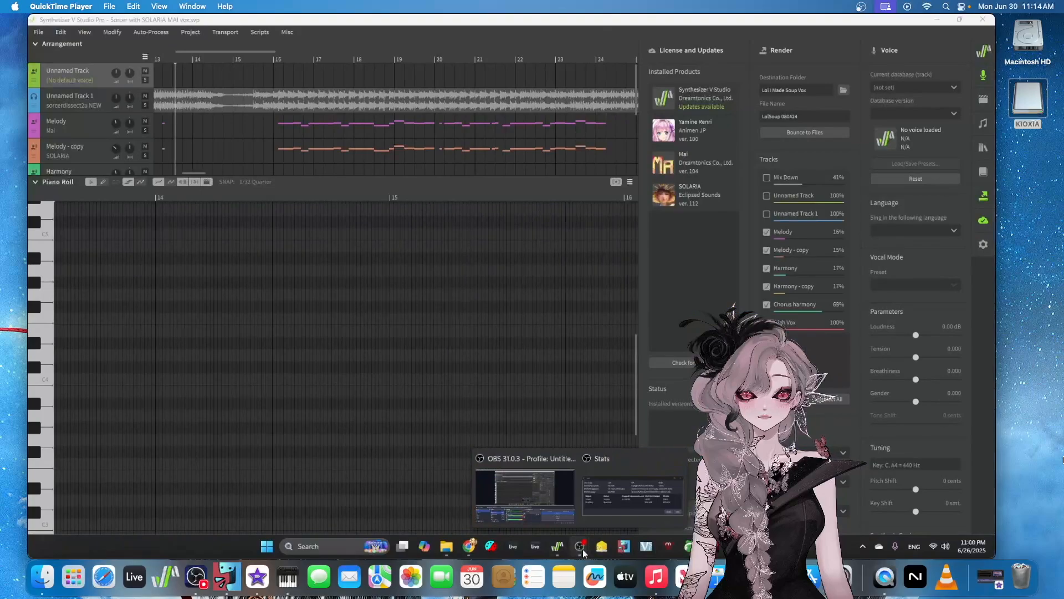
pyautogui.click(545, 497)
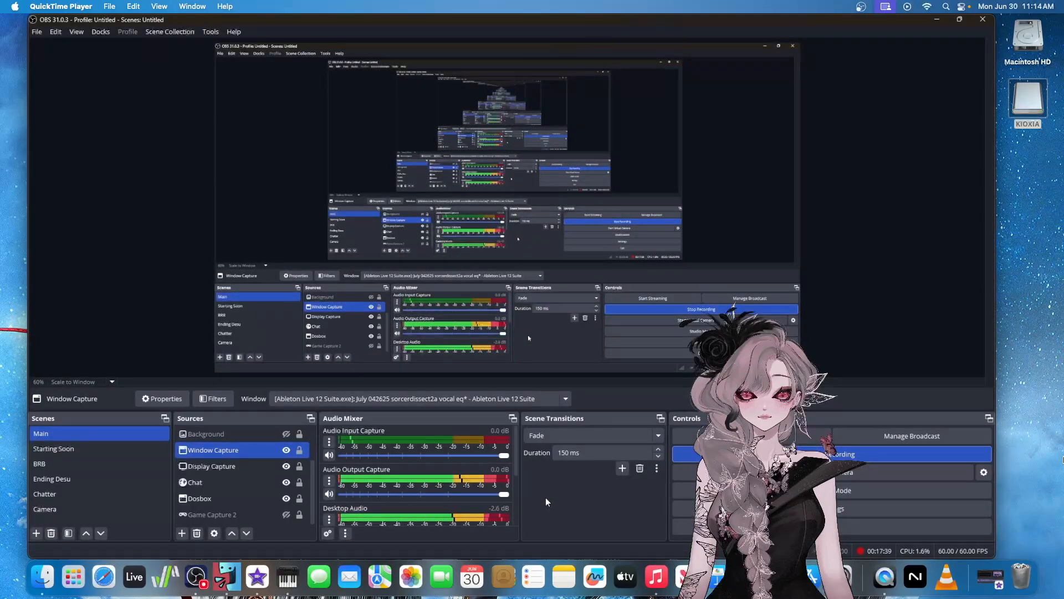
pyautogui.moveTo(548, 557)
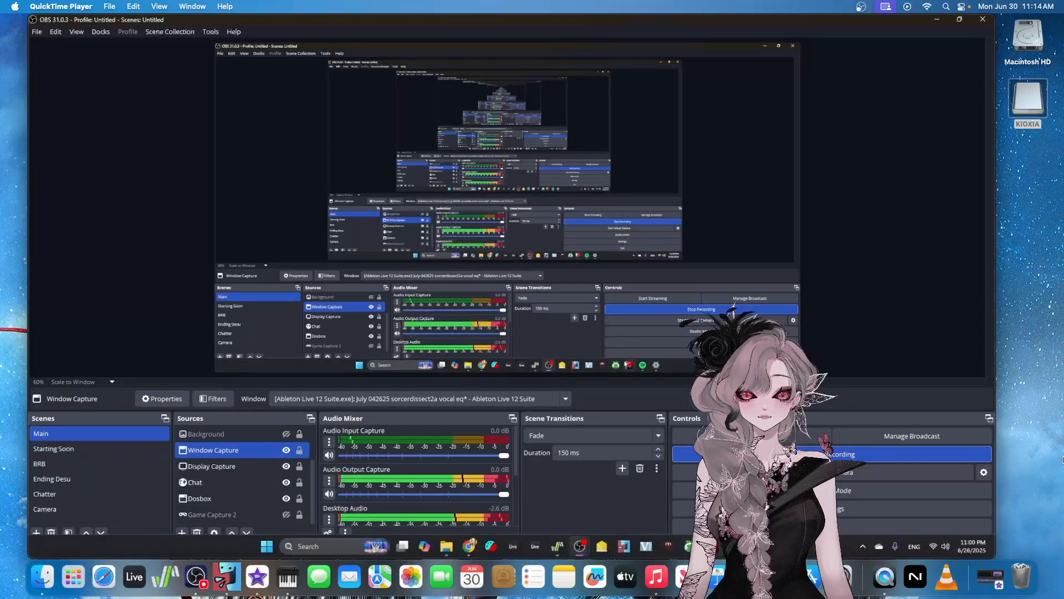
pyautogui.click(557, 547)
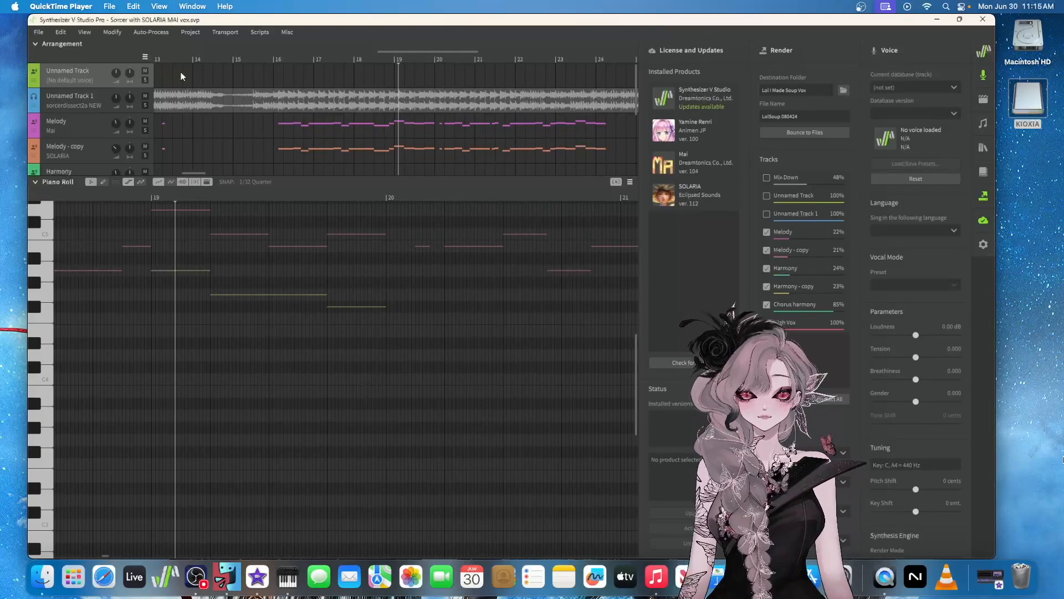
# Play the Synthesizer V vocal project and select the Melody track to show its Mai voice settings and notes
pyautogui.moveTo(519, 296)
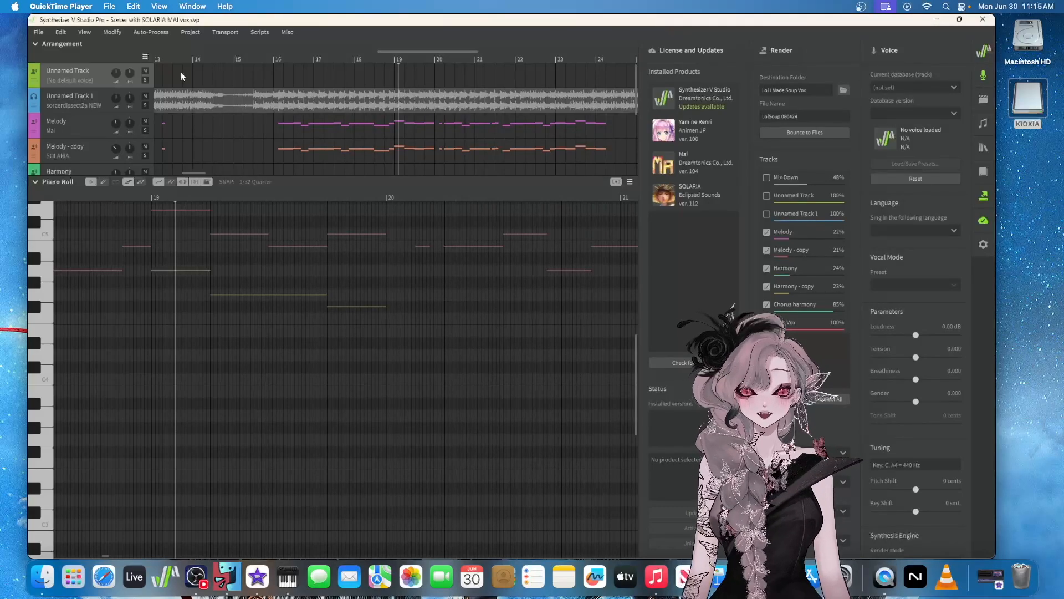
pyautogui.moveTo(71, 144)
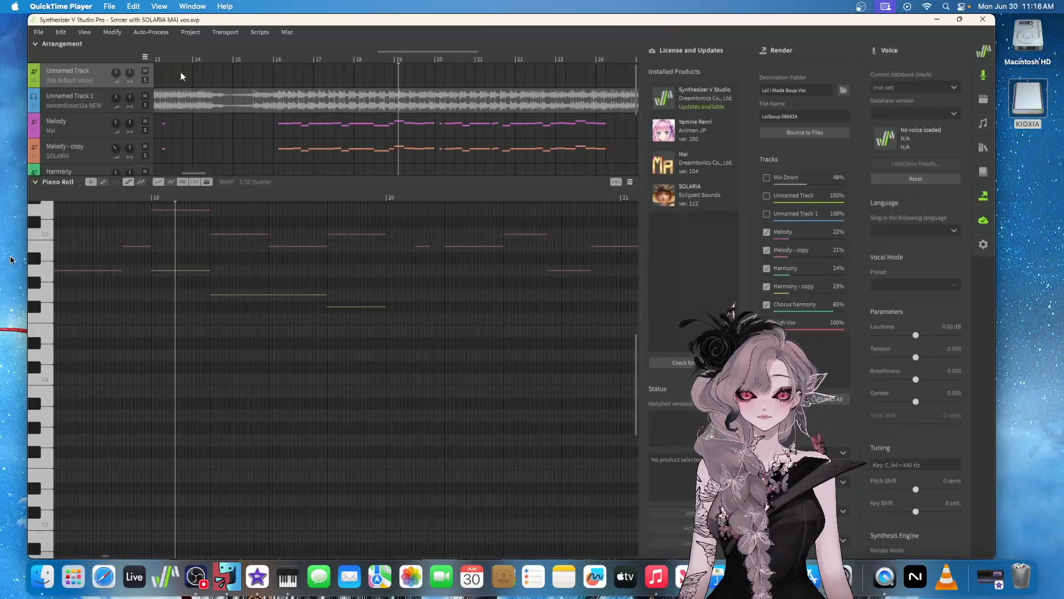
pyautogui.click(134, 44)
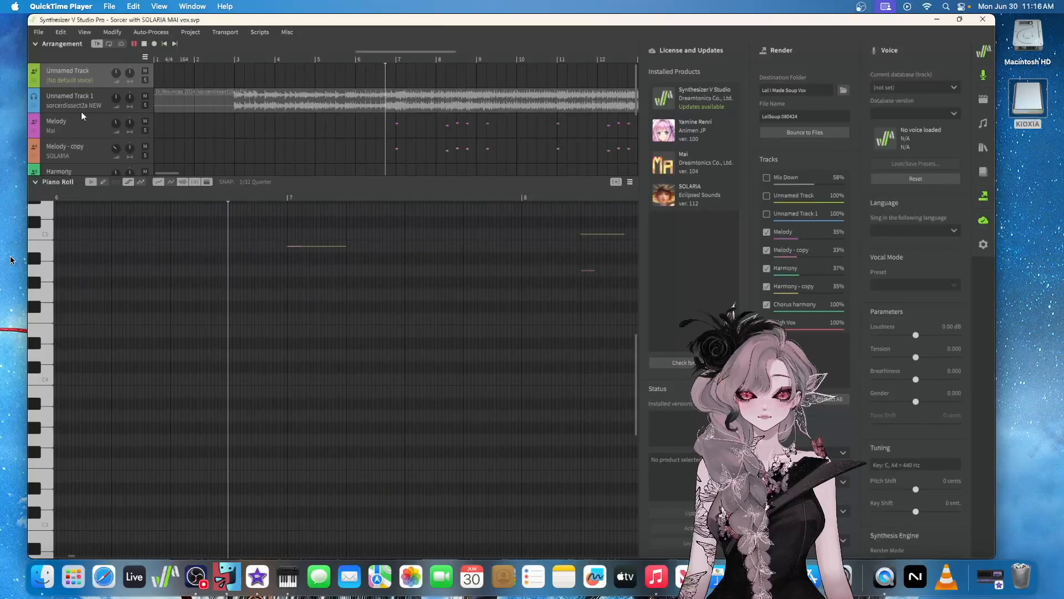
pyautogui.click(71, 122)
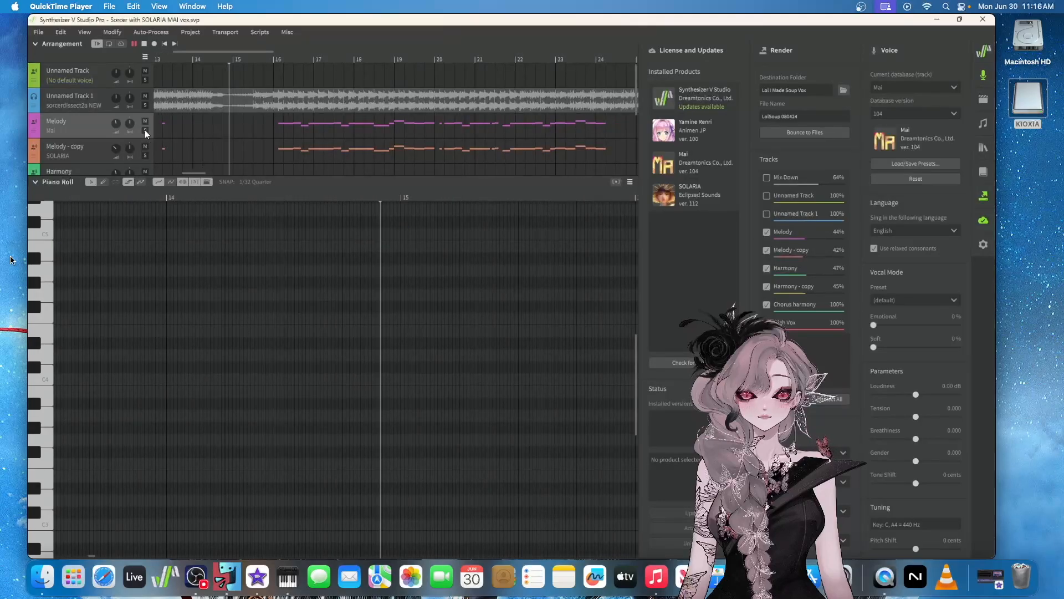
# Solo the Melody - copy track sung by SOLARIA, add the Melody track sung by Mai, and turn both solos off
pyautogui.click(145, 155)
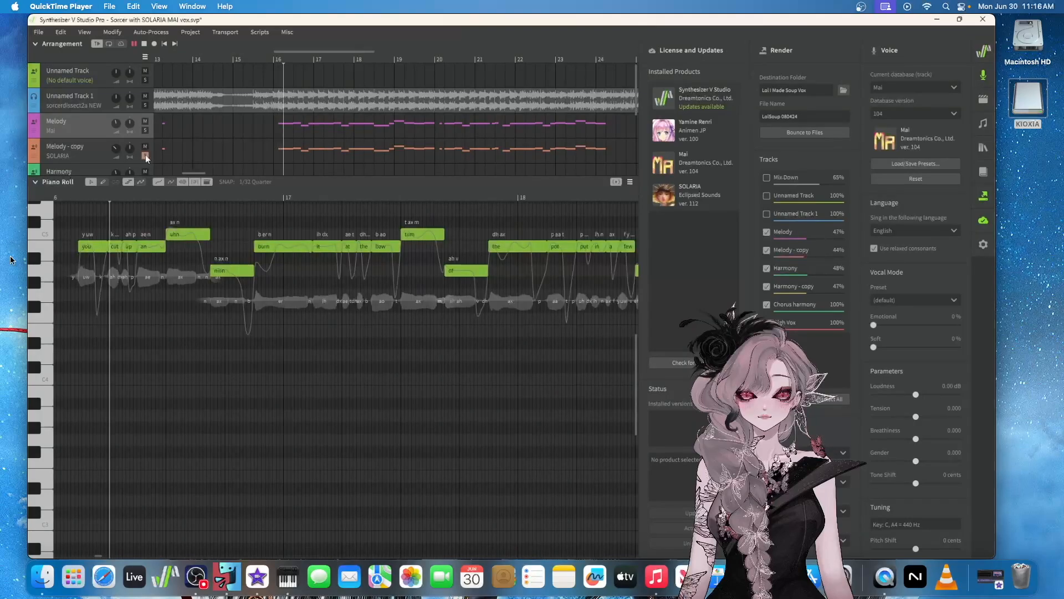
pyautogui.click(144, 130)
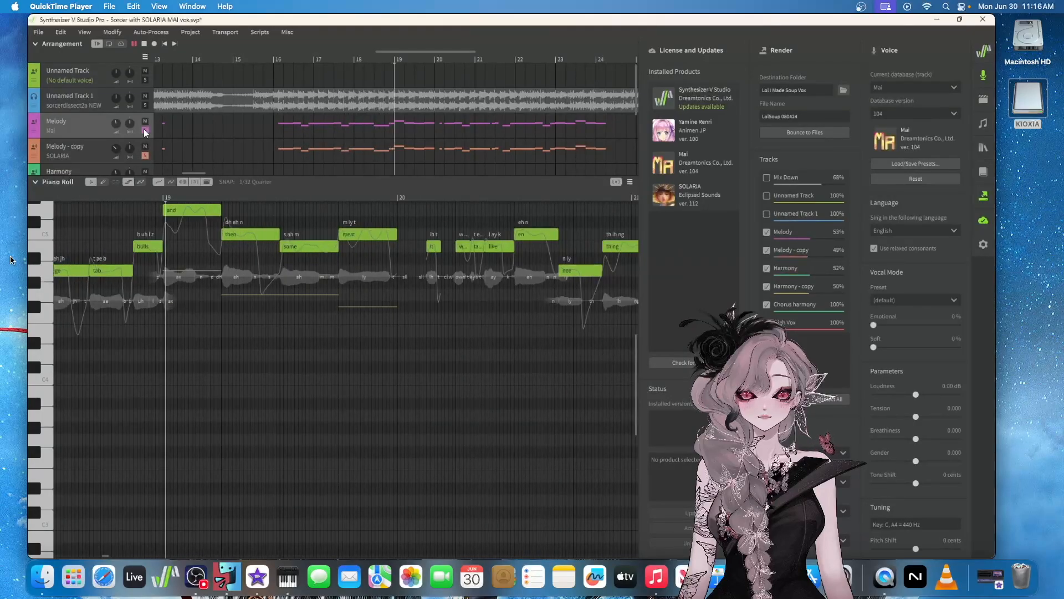
pyautogui.click(144, 131)
pyautogui.click(146, 157)
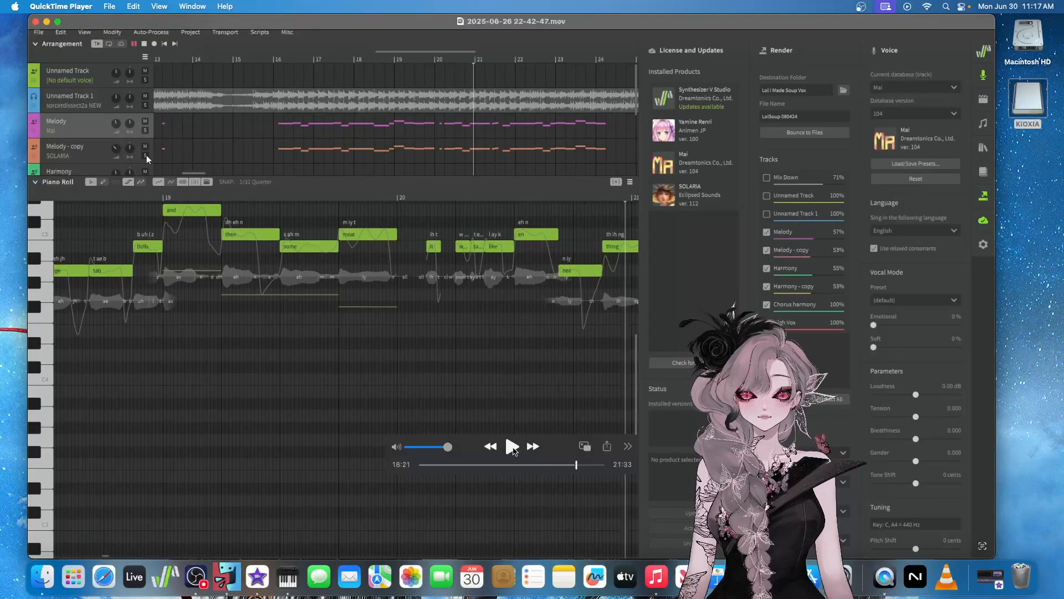
# Resume the recording and listen to the next verse with the Melody track soloed, followed by Melody - copy
pyautogui.press('space')
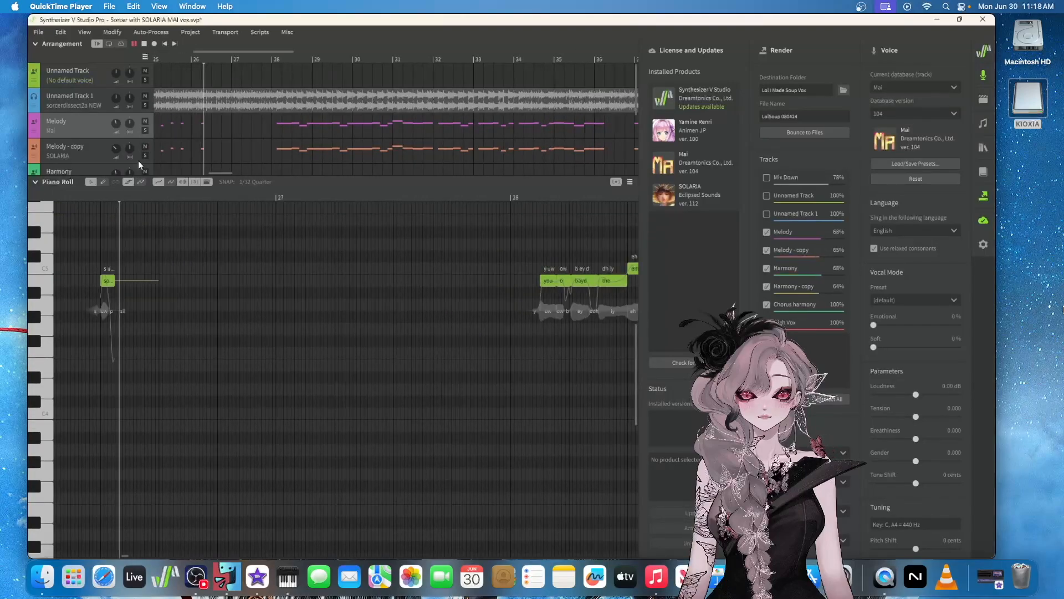
pyautogui.click(145, 131)
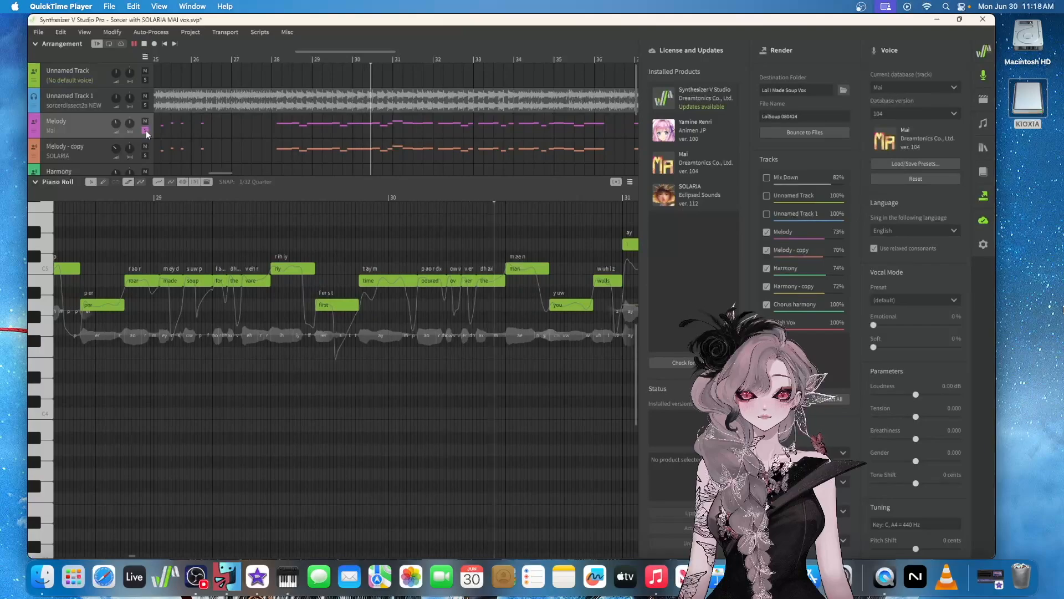
pyautogui.click(144, 155)
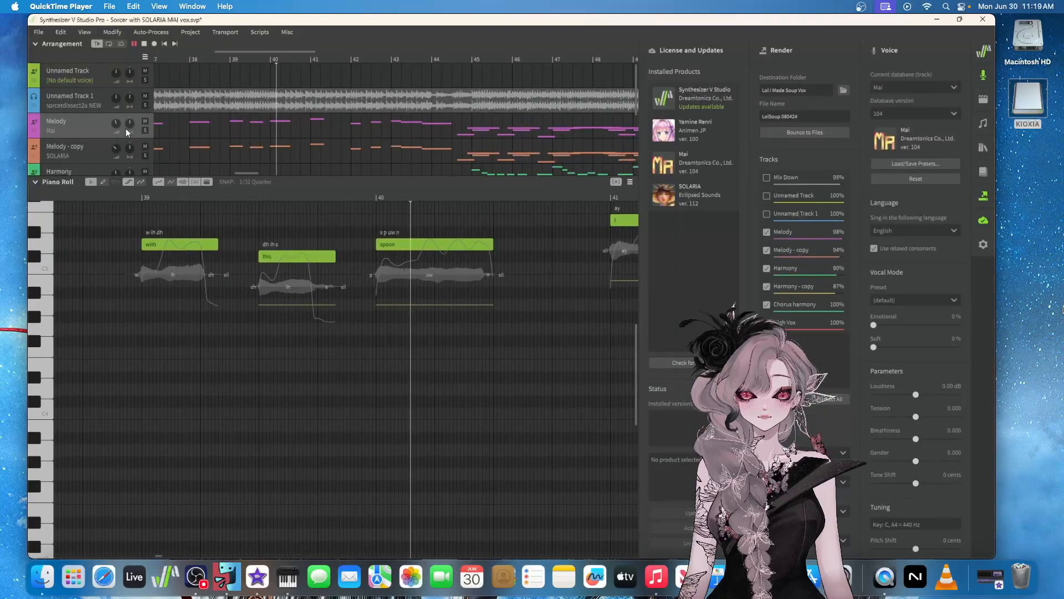
# Solo the Harmony track sung by Mai and select it to follow its notes in the piano roll
pyautogui.scroll(-2, 69, 125)
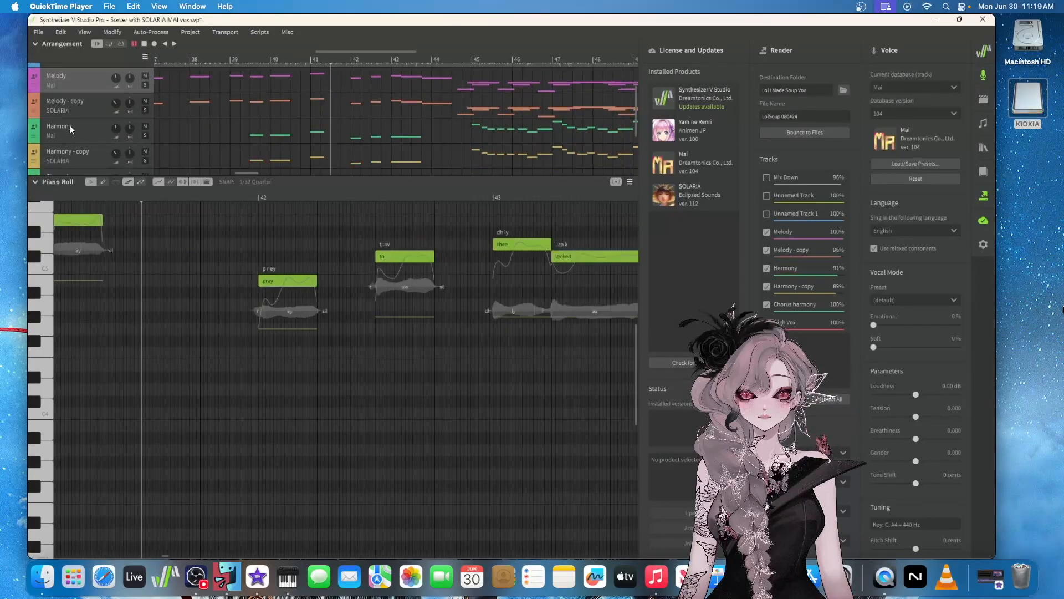
pyautogui.scroll(-1, 89, 127)
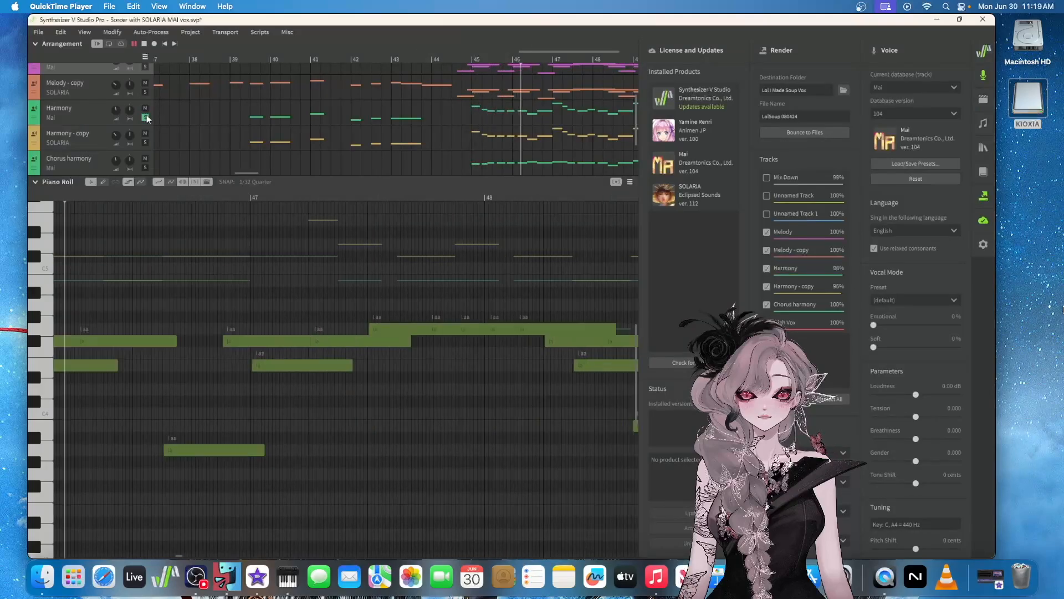
pyautogui.click(70, 115)
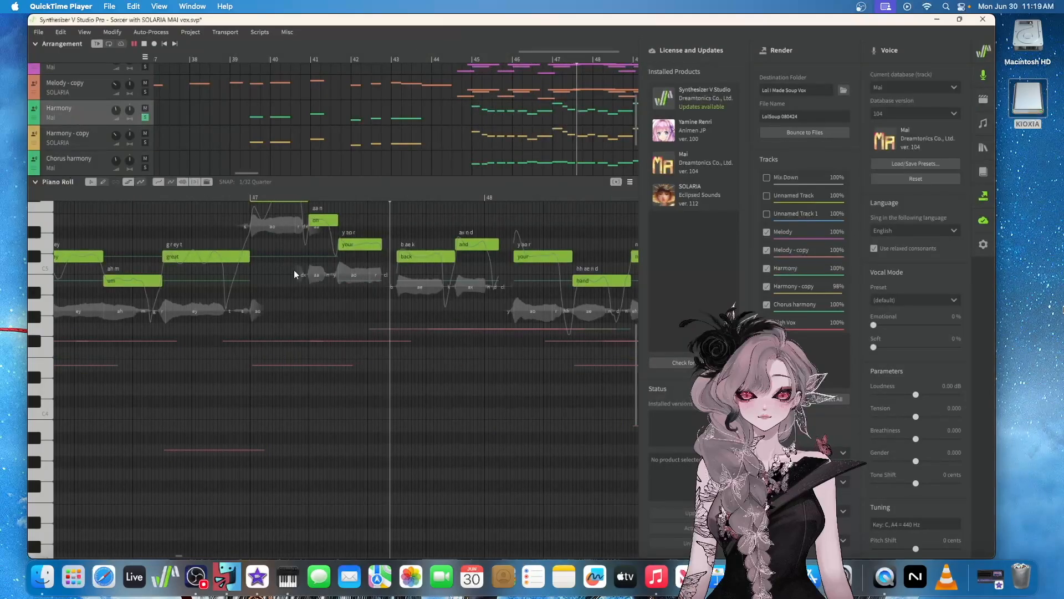
pyautogui.scroll(2, 310, 277)
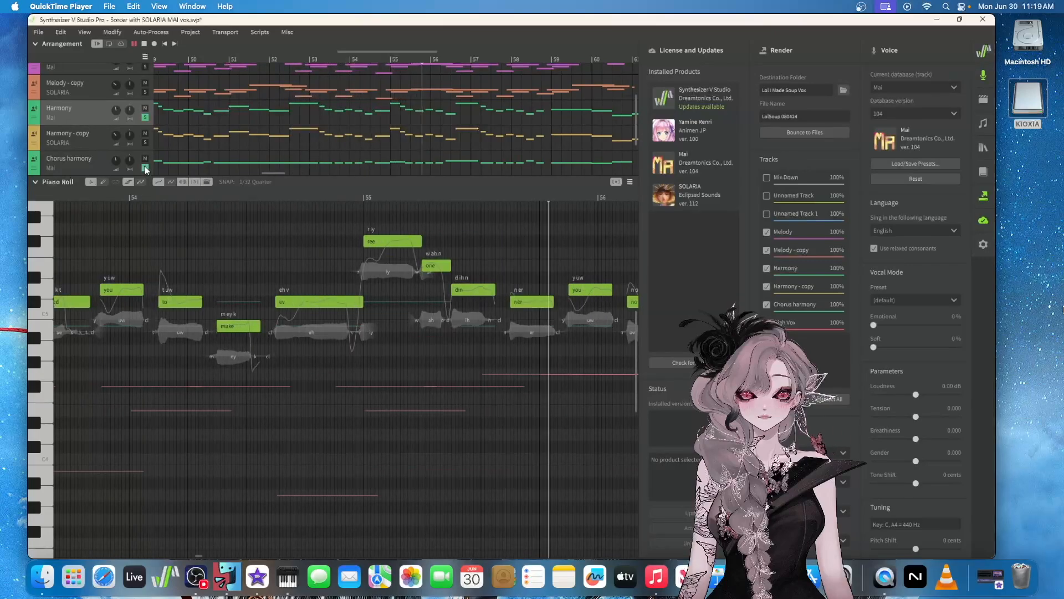
# Listen to Harmony - copy, Chorus harmony and Melody - copy soloed together with Harmony, and turn all the solos off
pyautogui.click(146, 141)
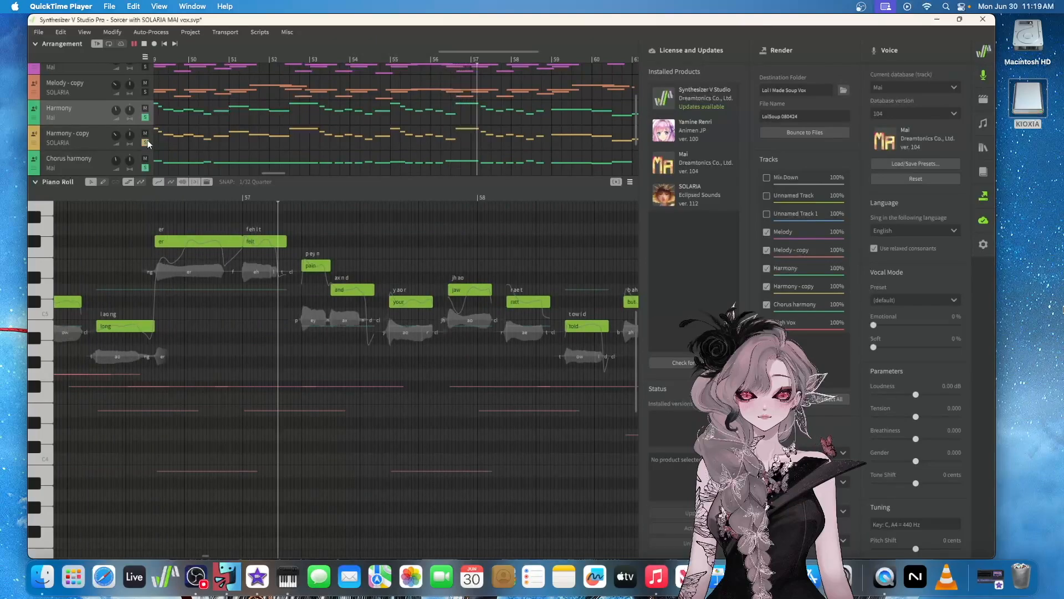
pyautogui.click(145, 90)
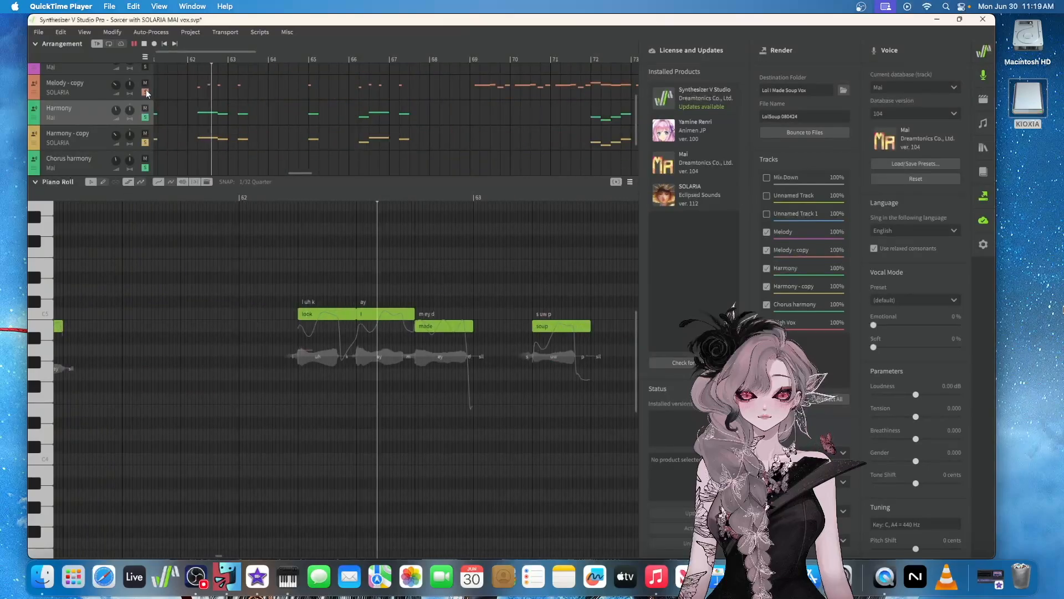
pyautogui.click(145, 117)
pyautogui.click(145, 143)
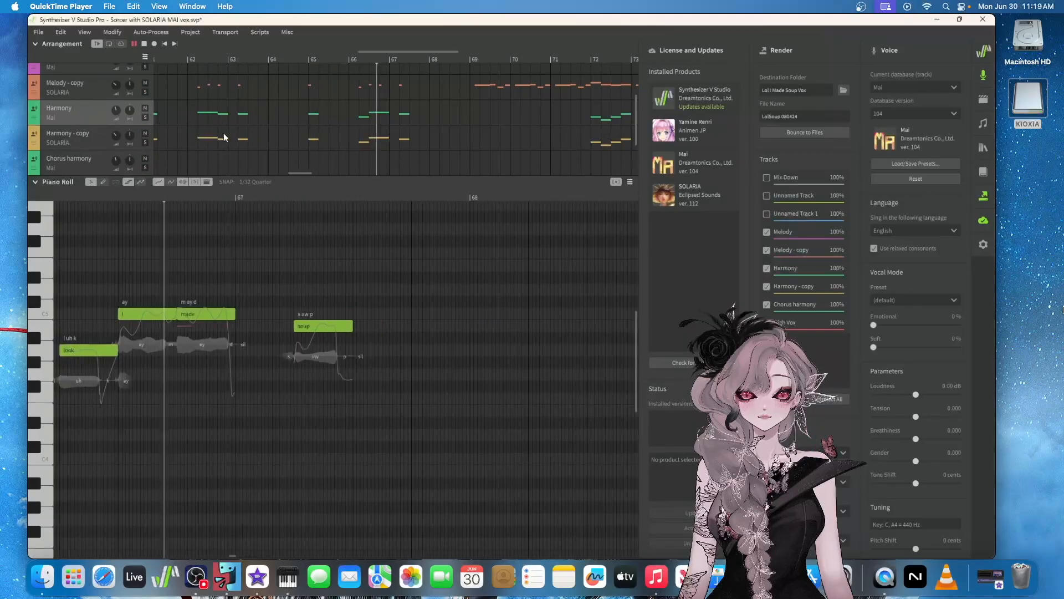
# Select the Melody - copy track to follow its notes and SOLARIA voice settings, and solo Harmony and Harmony - copy
pyautogui.scroll(1, 224, 136)
pyautogui.scroll(1, 223, 133)
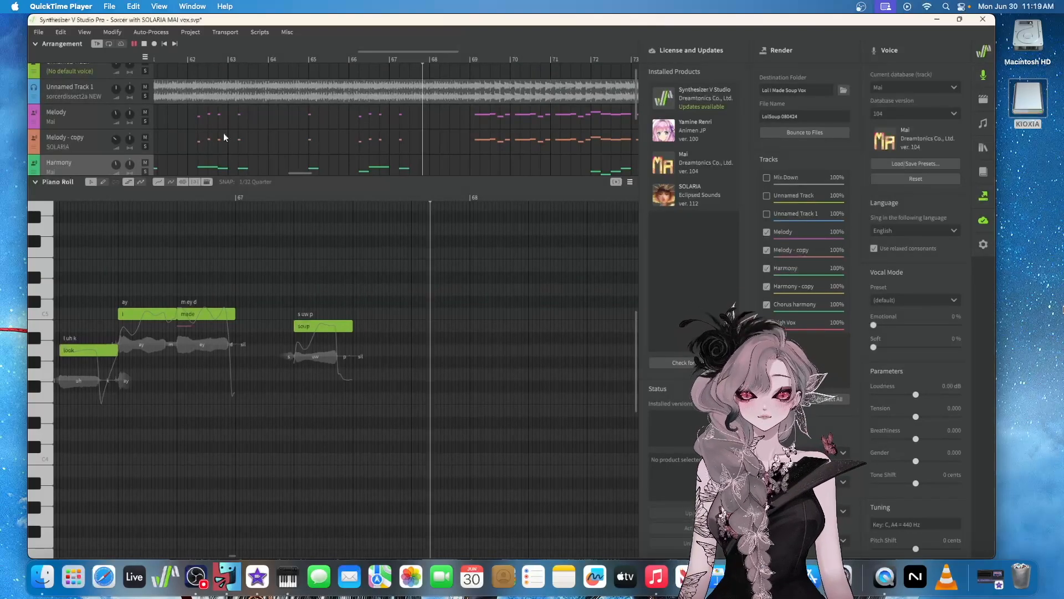
pyautogui.scroll(-1, 224, 133)
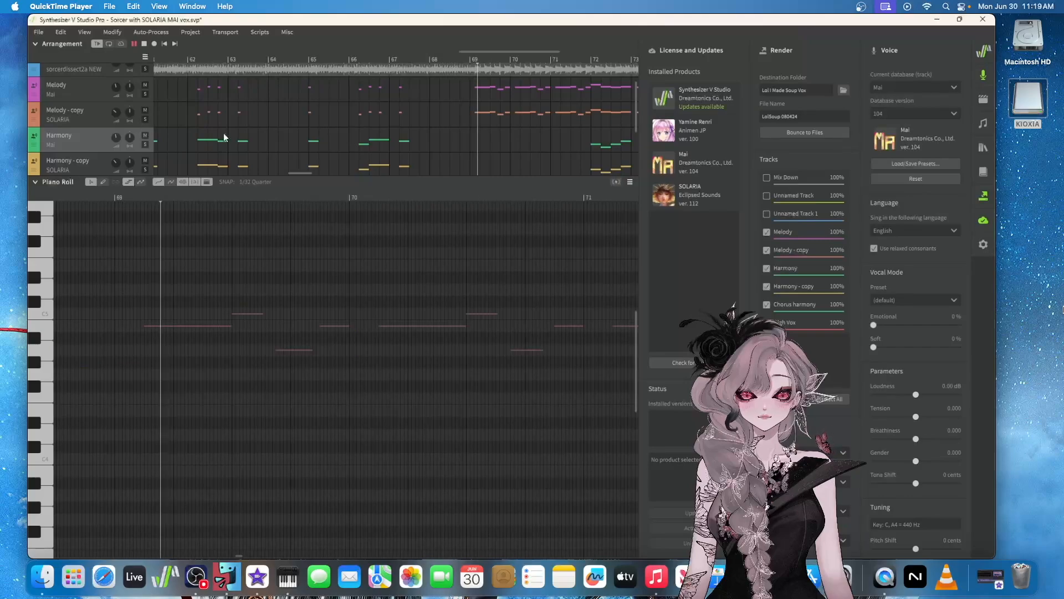
pyautogui.click(96, 112)
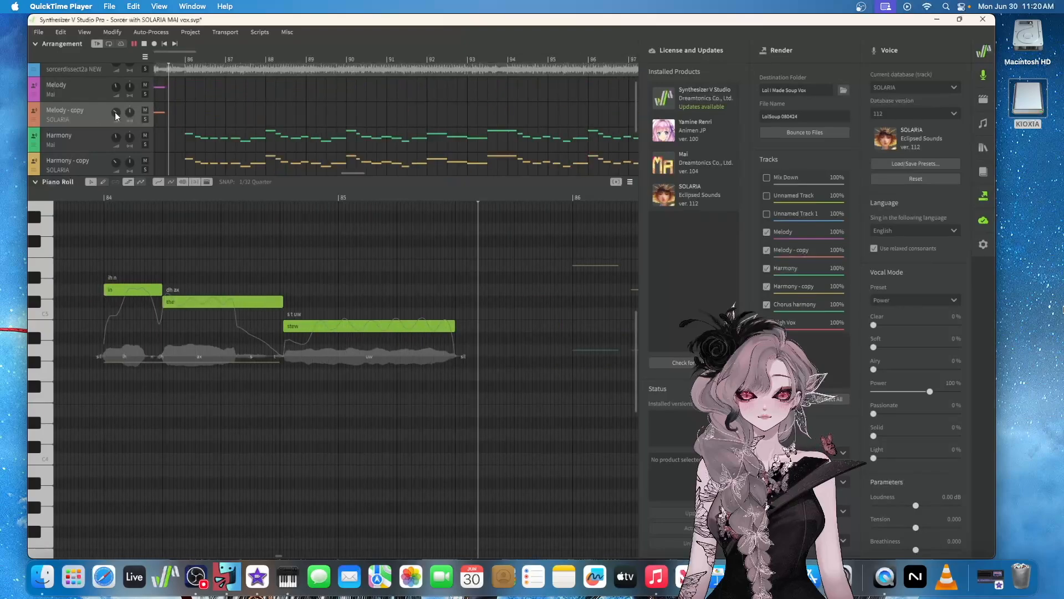
pyautogui.click(146, 144)
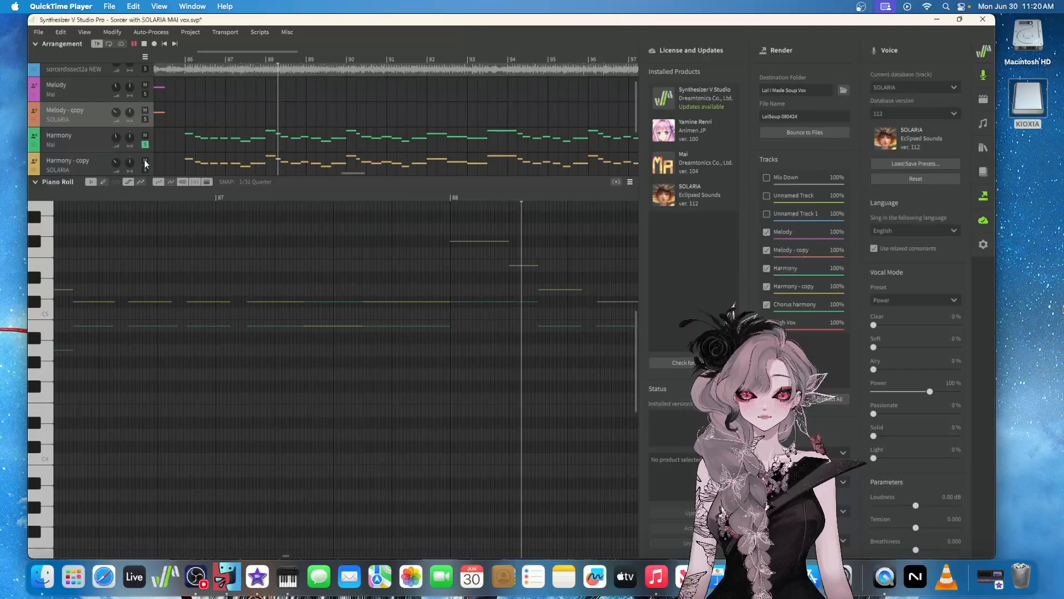
# Change the volume of the Melody - copy track and undo that change
pyautogui.scroll(2, 72, 131)
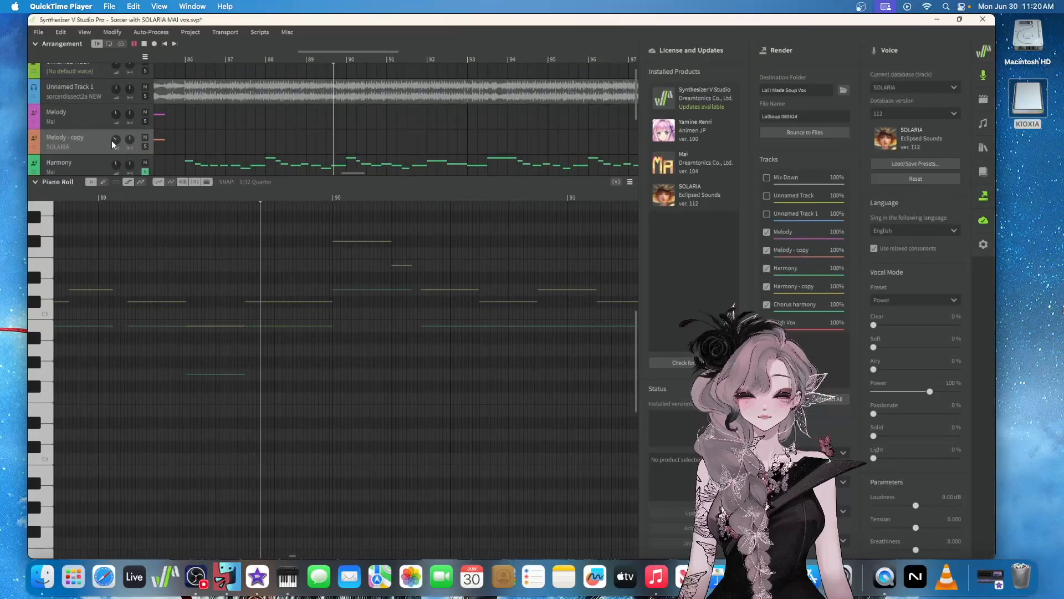
pyautogui.moveTo(114, 140); pyautogui.dragTo(40, 142)
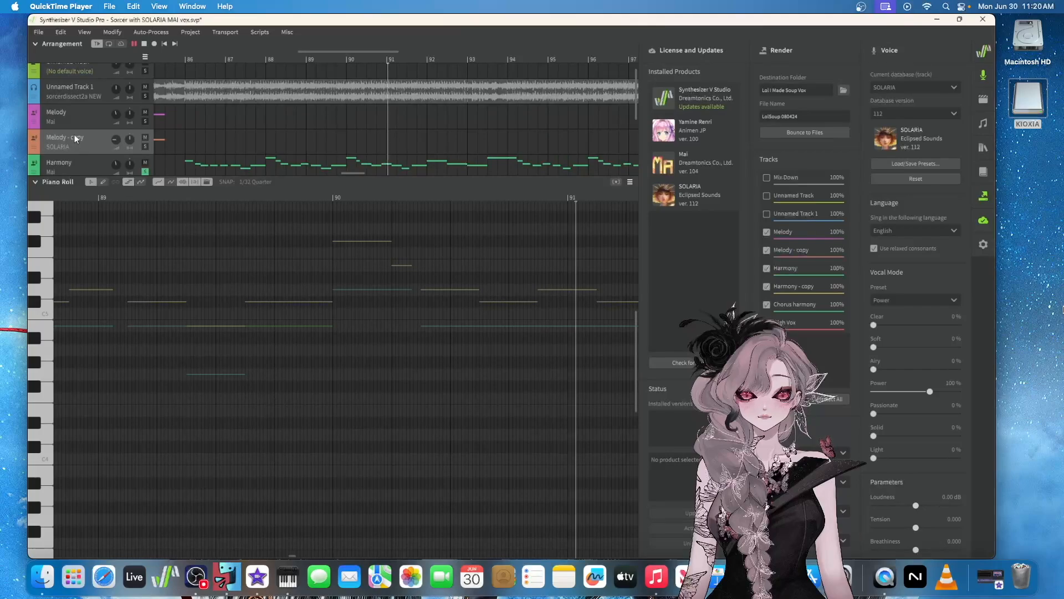
pyautogui.click(66, 33)
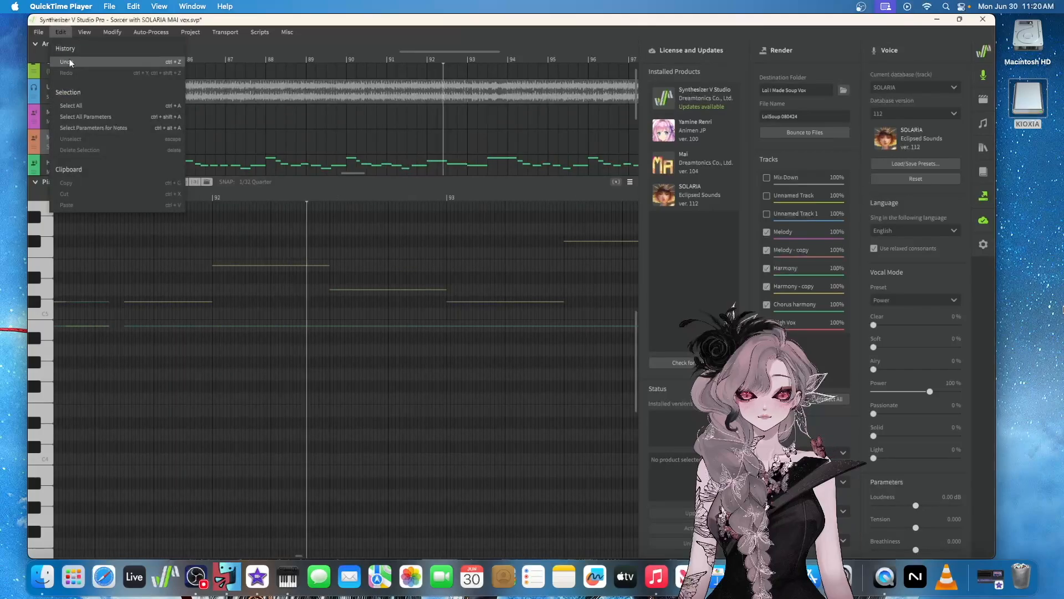
pyautogui.click(70, 60)
# Add the Chorus harmony track sung by Mai to the soloed harmony tracks and show its notes
pyautogui.scroll(-2, 80, 147)
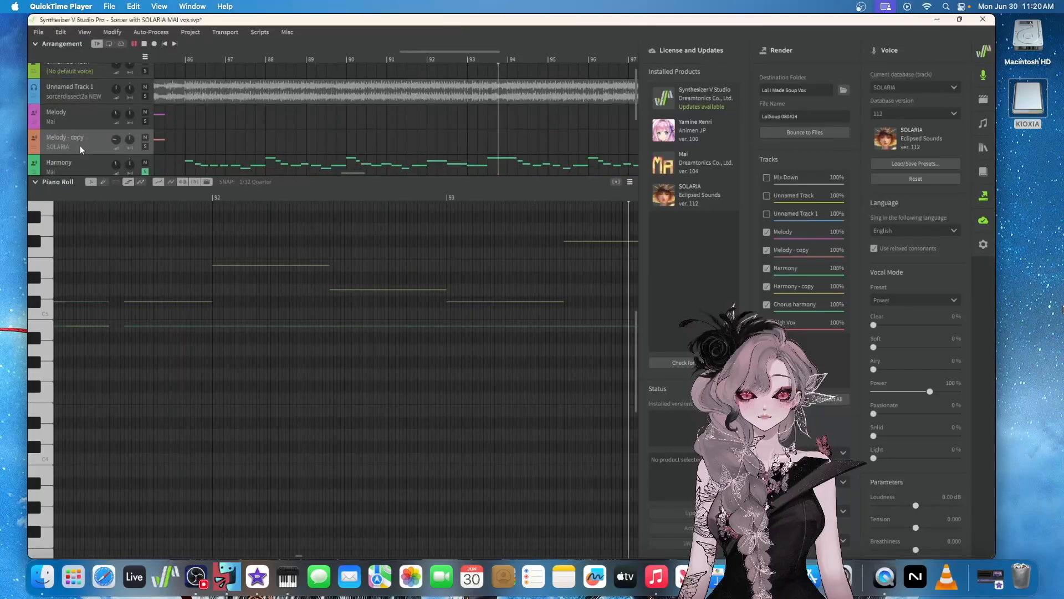
pyautogui.scroll(-2, 80, 145)
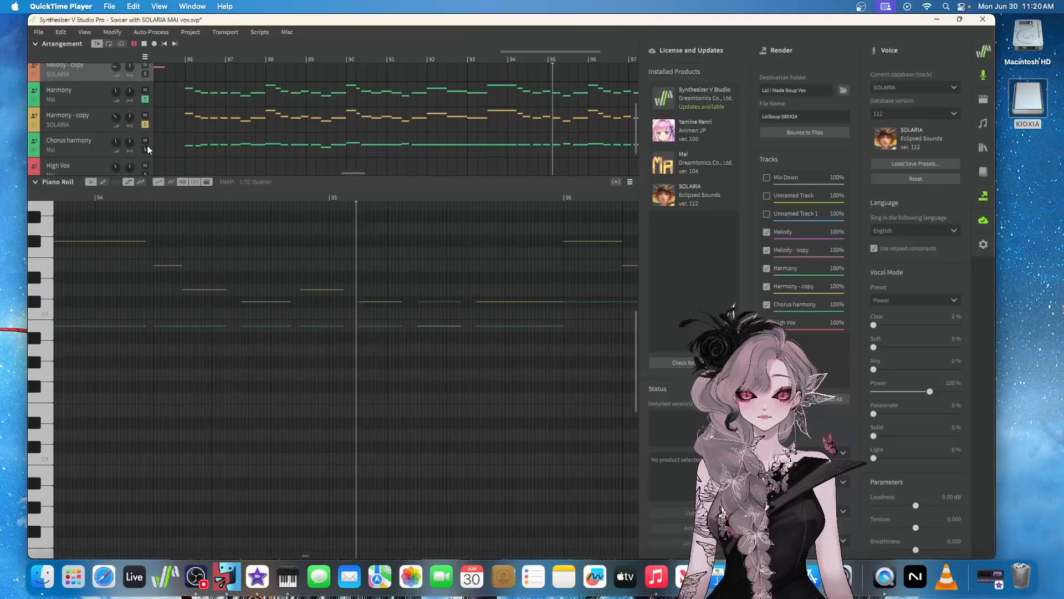
pyautogui.click(148, 145)
pyautogui.click(146, 148)
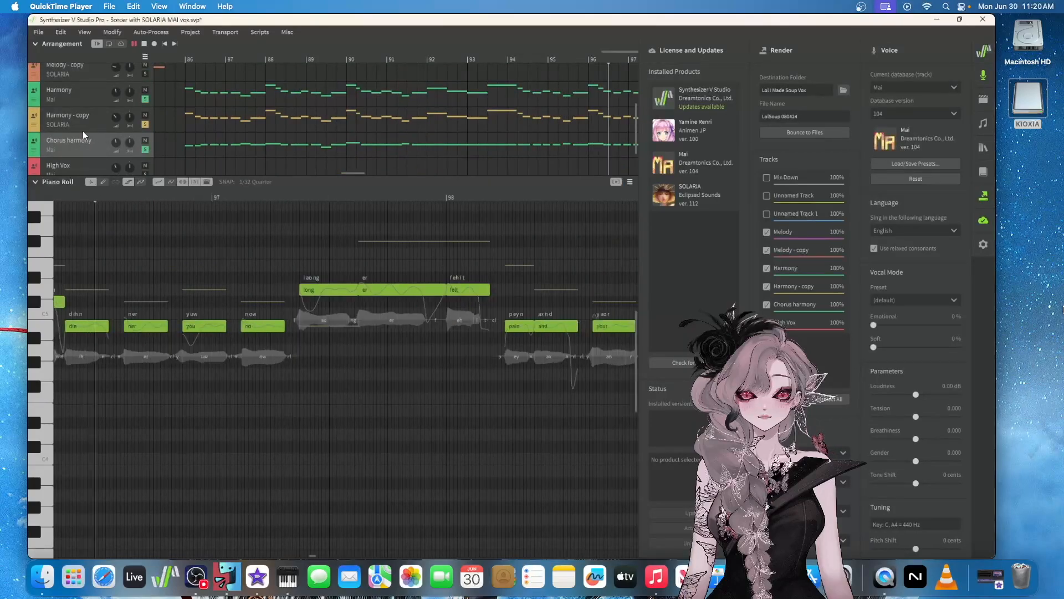
# Turn off the Harmony and Harmony - copy solos to hear the Chorus harmony track alone
pyautogui.scroll(-1, 82, 130)
pyautogui.scroll(1, 80, 132)
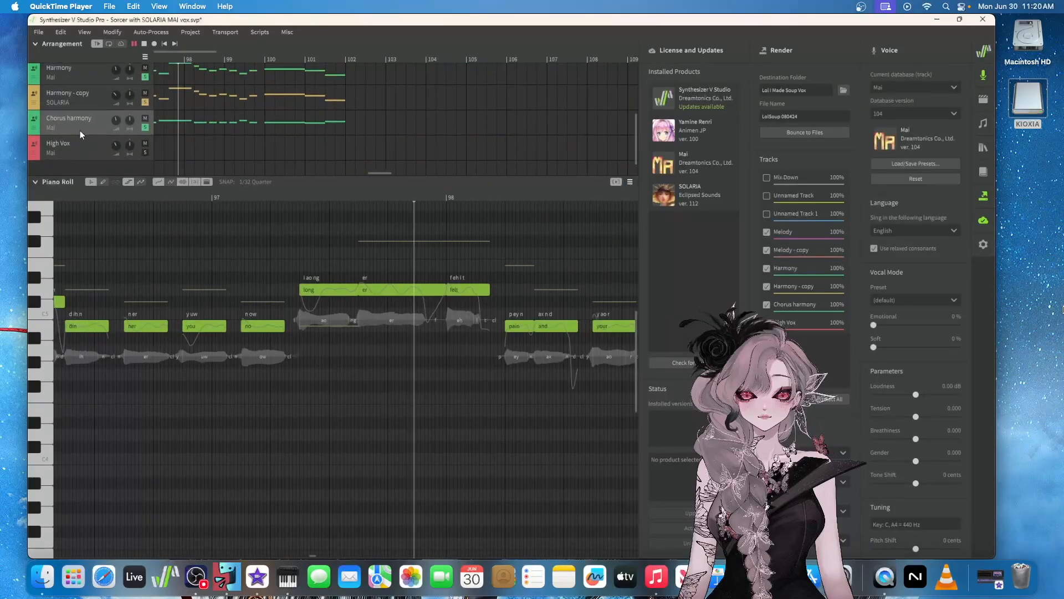
pyautogui.scroll(2, 80, 130)
pyautogui.click(145, 140)
pyautogui.click(146, 166)
pyautogui.scroll(-2, 82, 102)
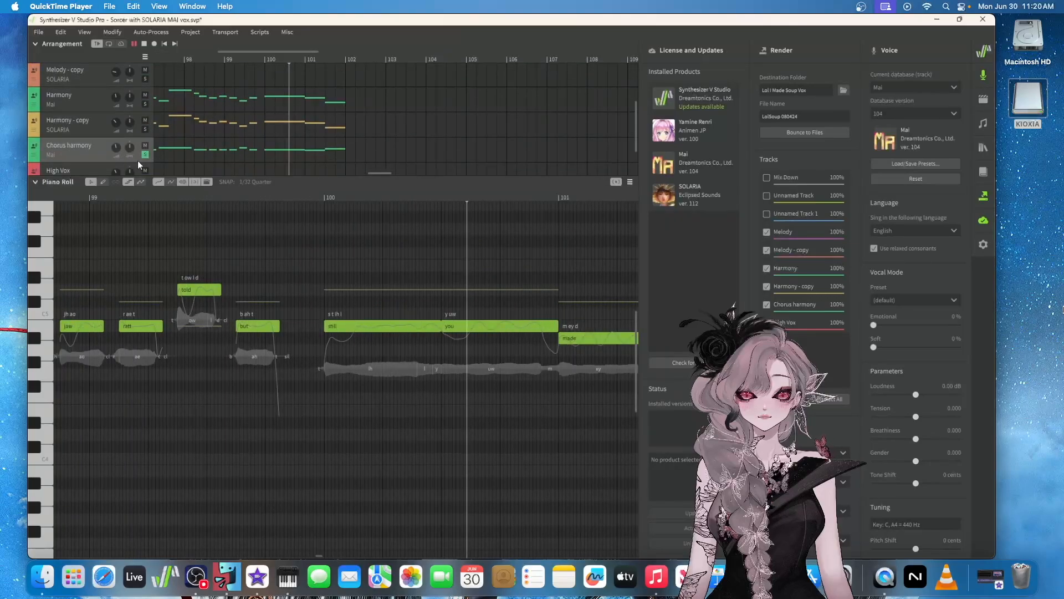